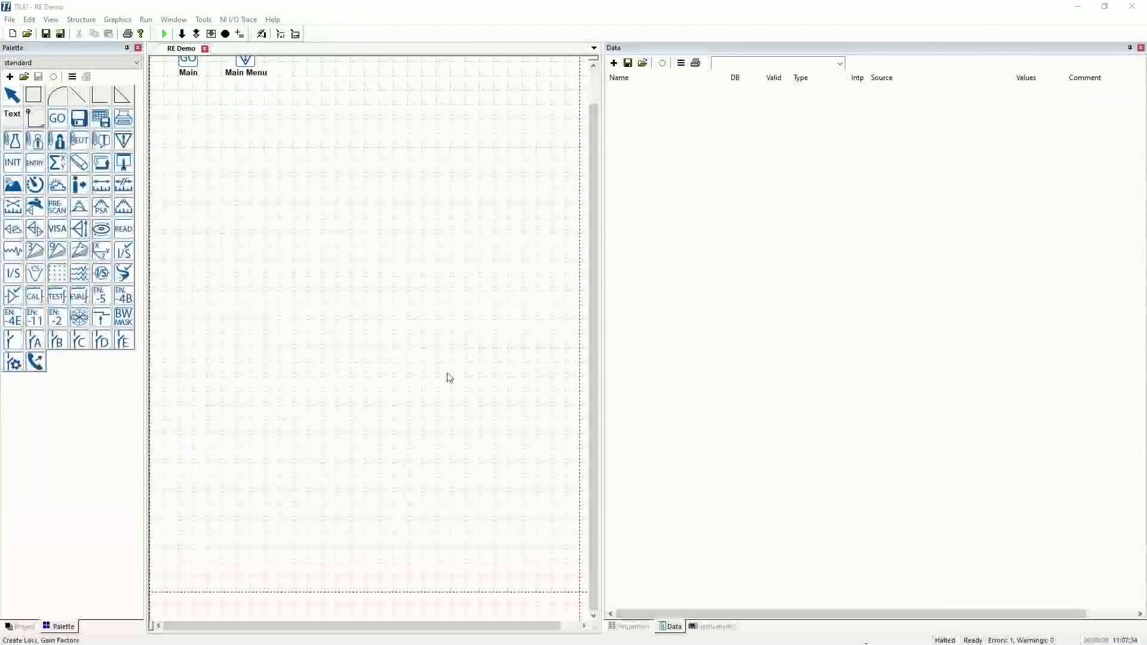
Step: Place a Measure Range action in the middle of the flowchart
scroll(591, 318, up, 2)
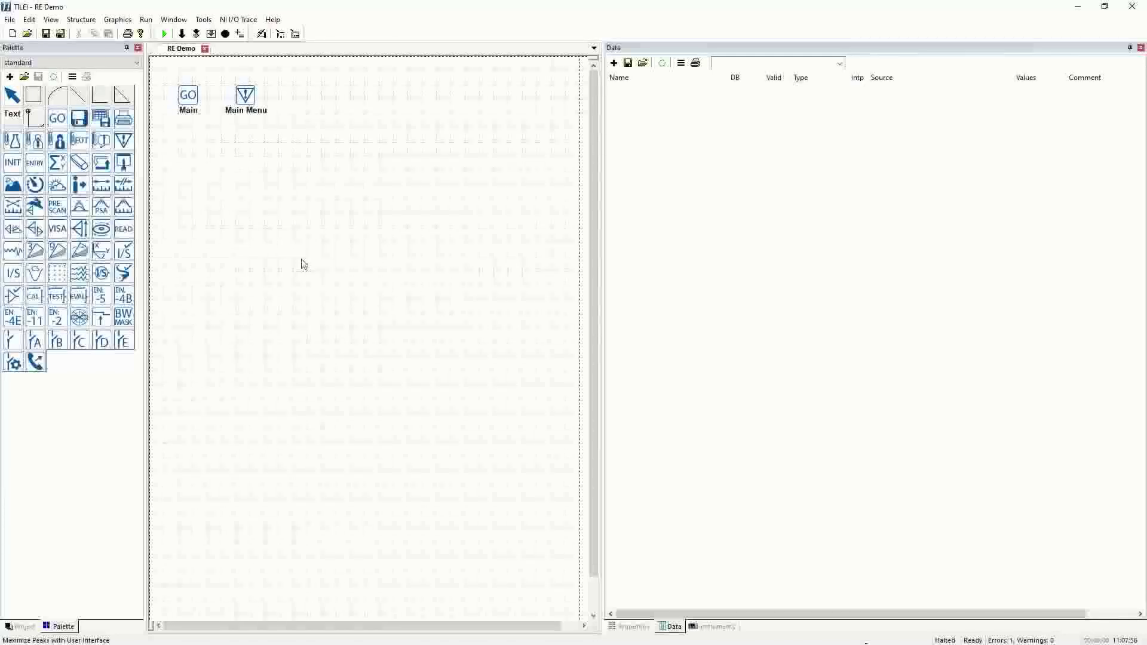
click(102, 187)
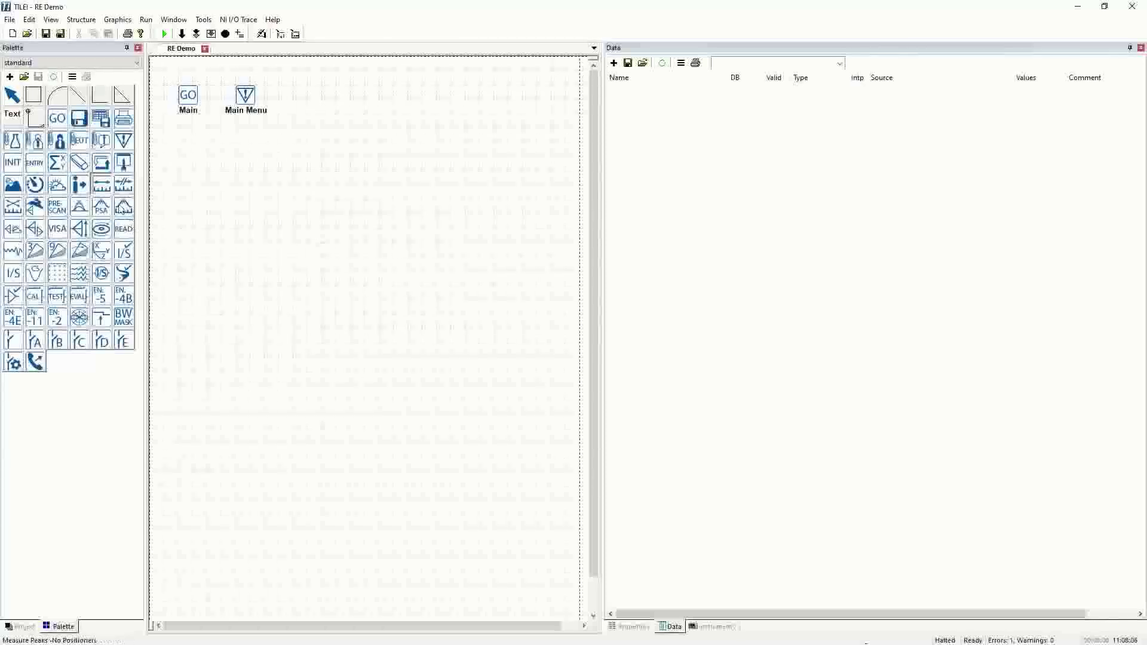
click(356, 315)
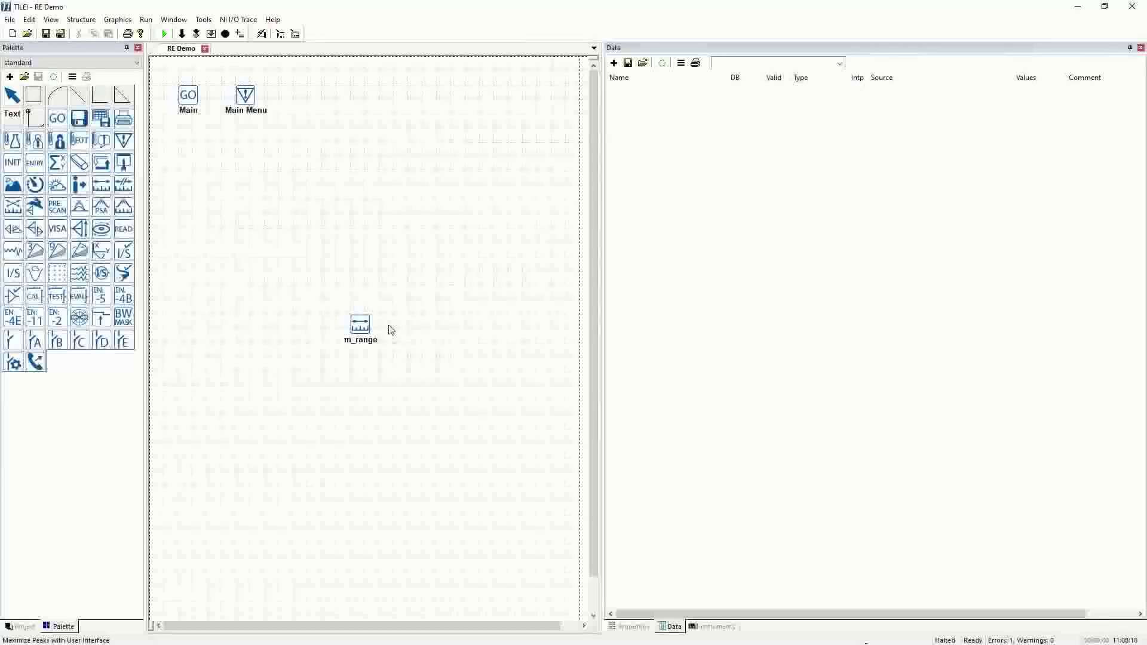
Step: Open the Measure Range action's properties and examine its receiver functions, options, special, monitor and frequency settings
double_click(359, 326)
drag(572, 229, 542, 209)
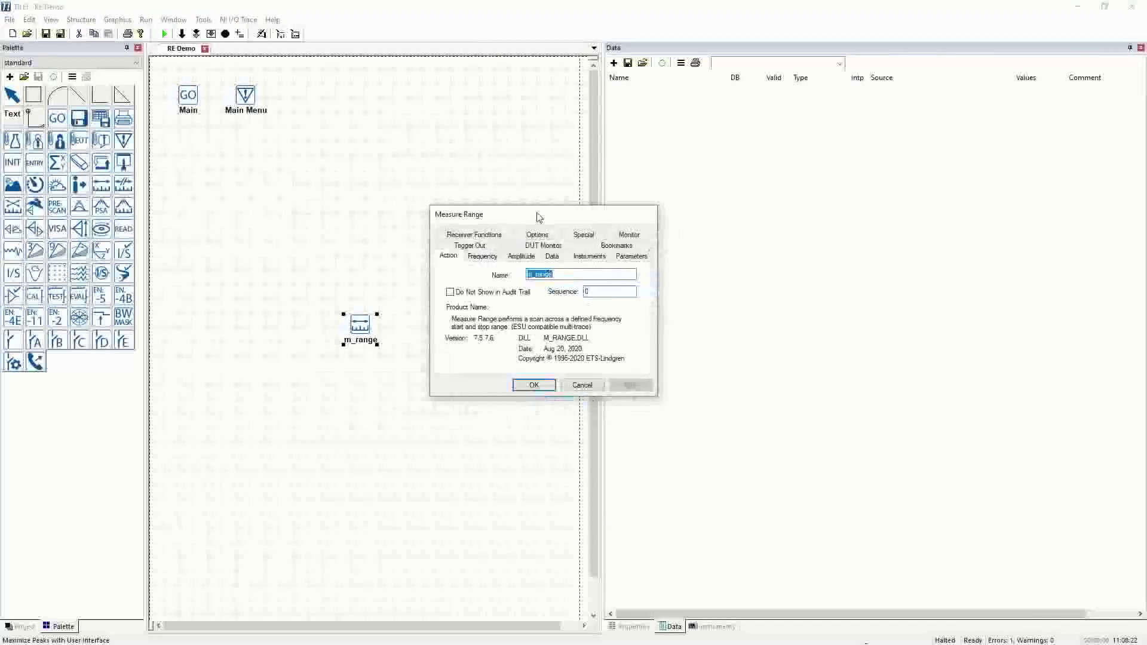
click(474, 235)
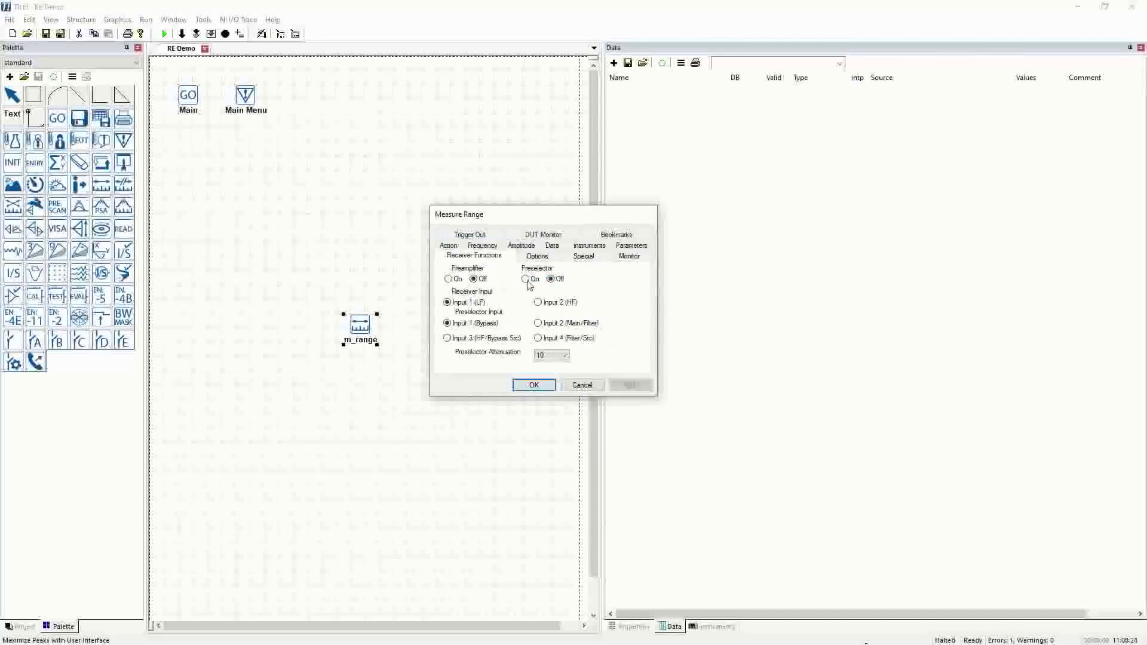
click(542, 259)
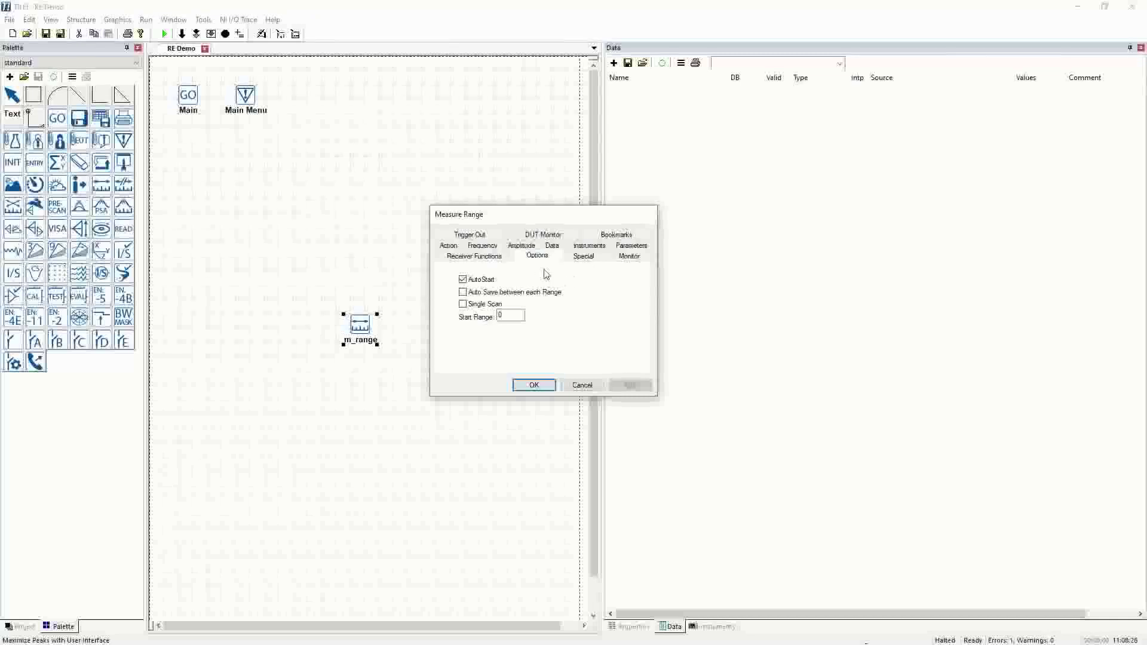
click(585, 258)
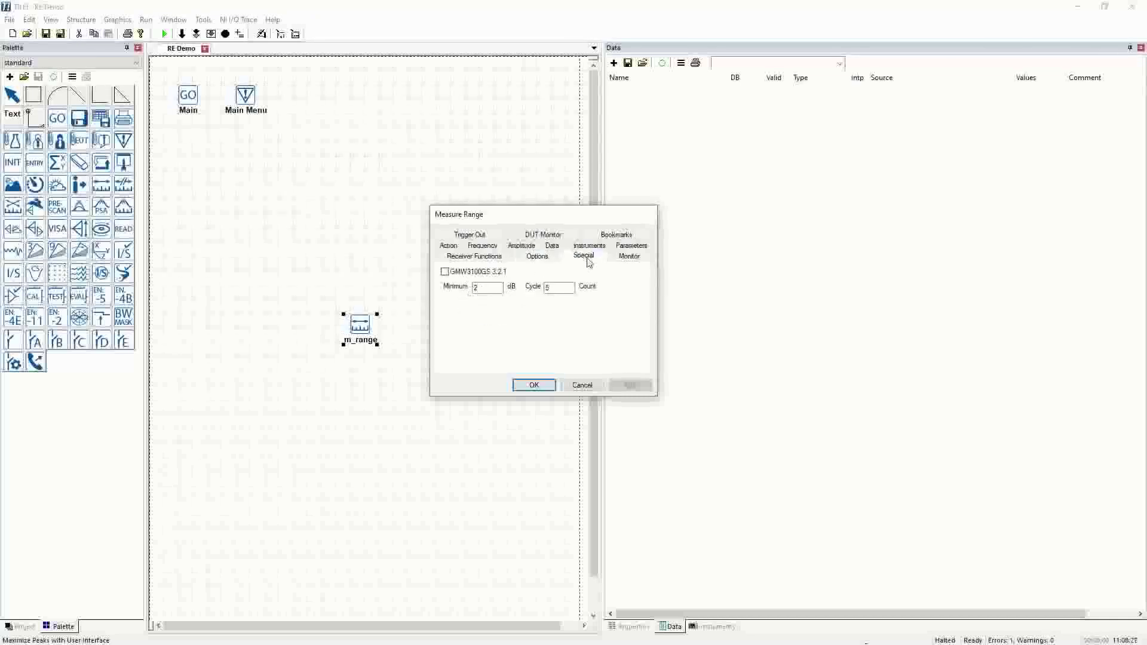
click(628, 257)
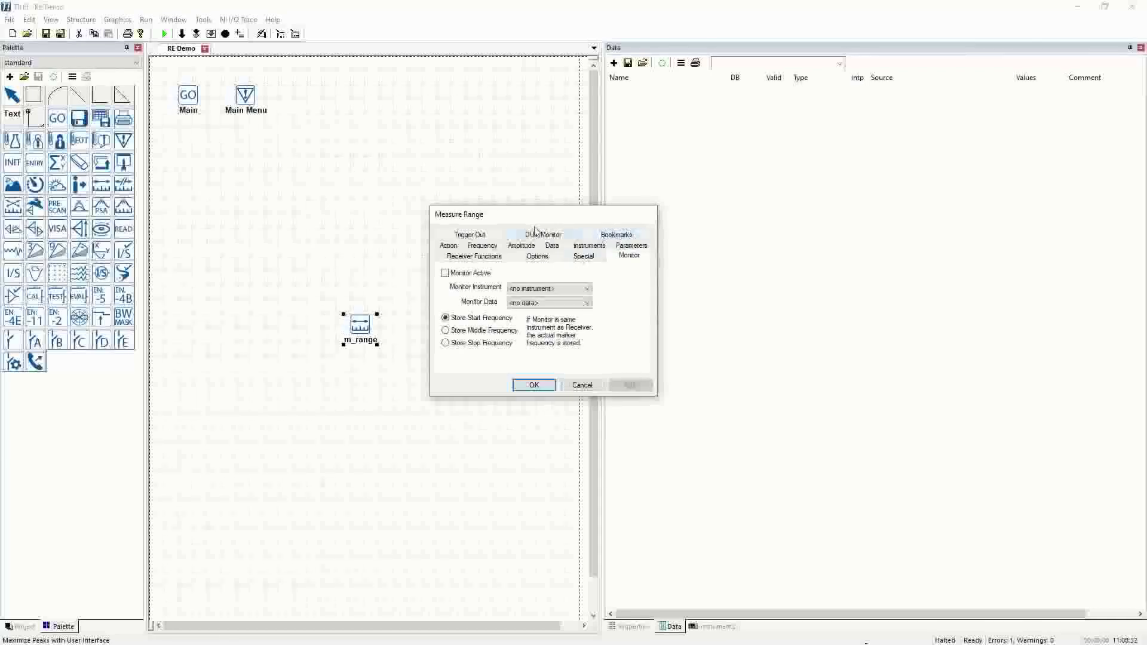
click(482, 246)
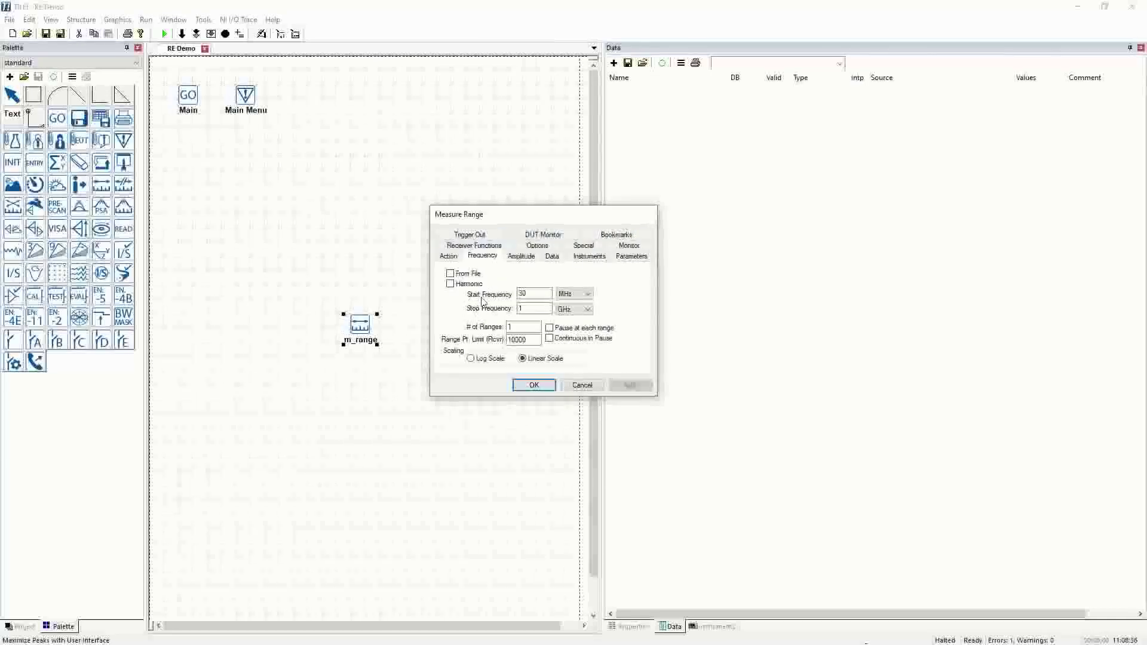
Step: Turn off the fixed reference level for the Measure Range action and check its data and instrument assignments
click(524, 258)
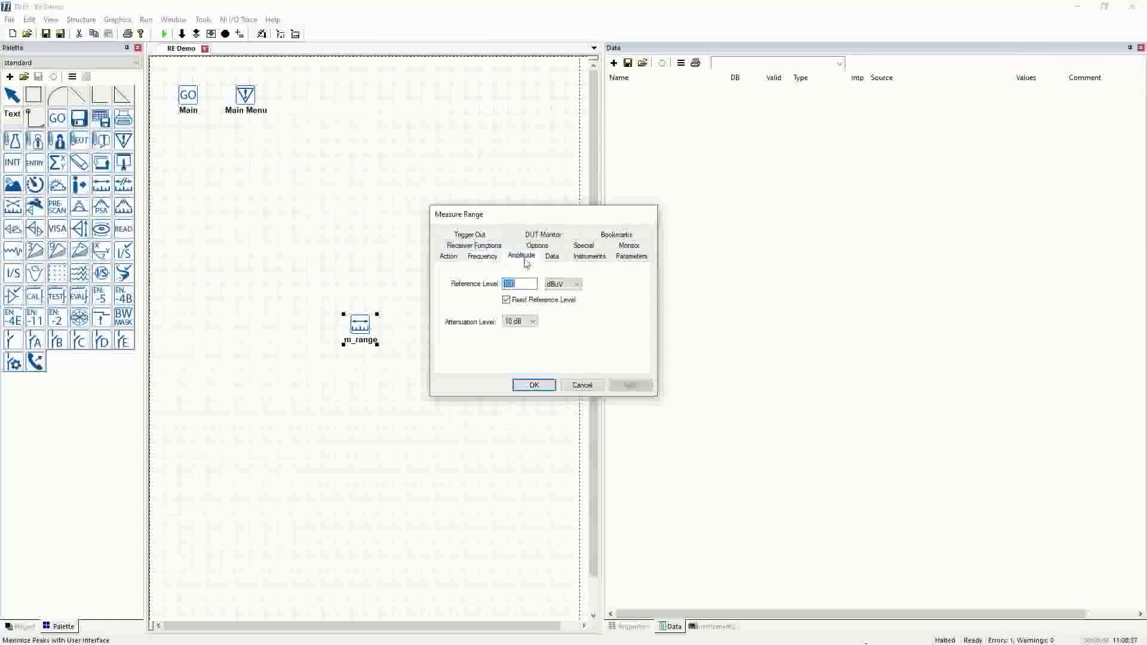
click(507, 300)
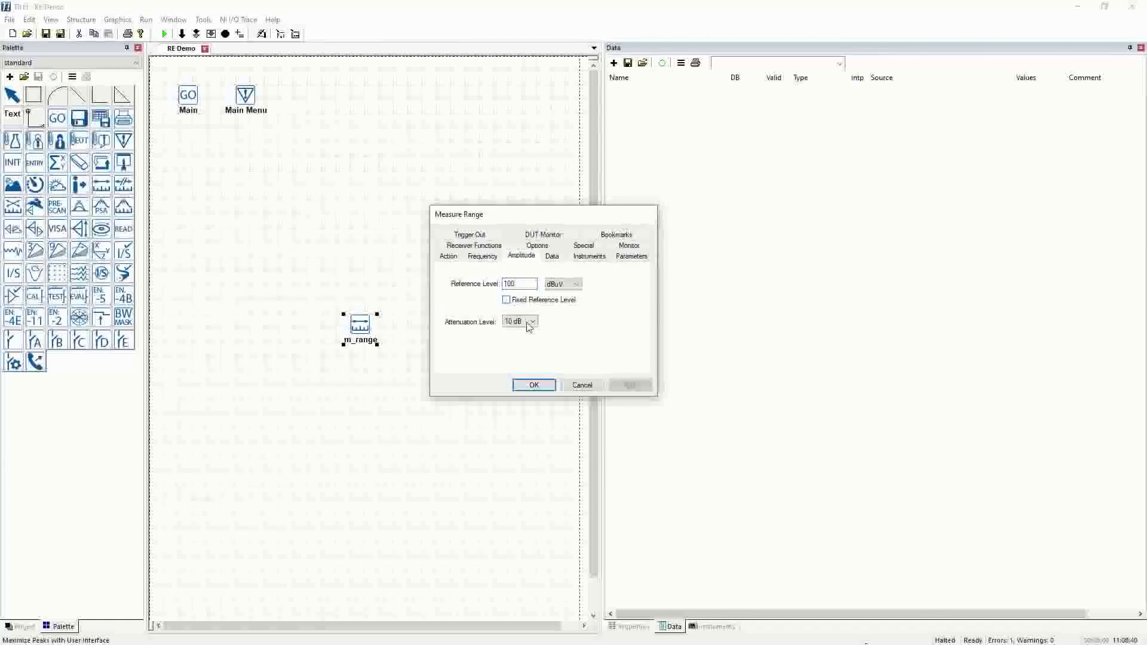
click(559, 256)
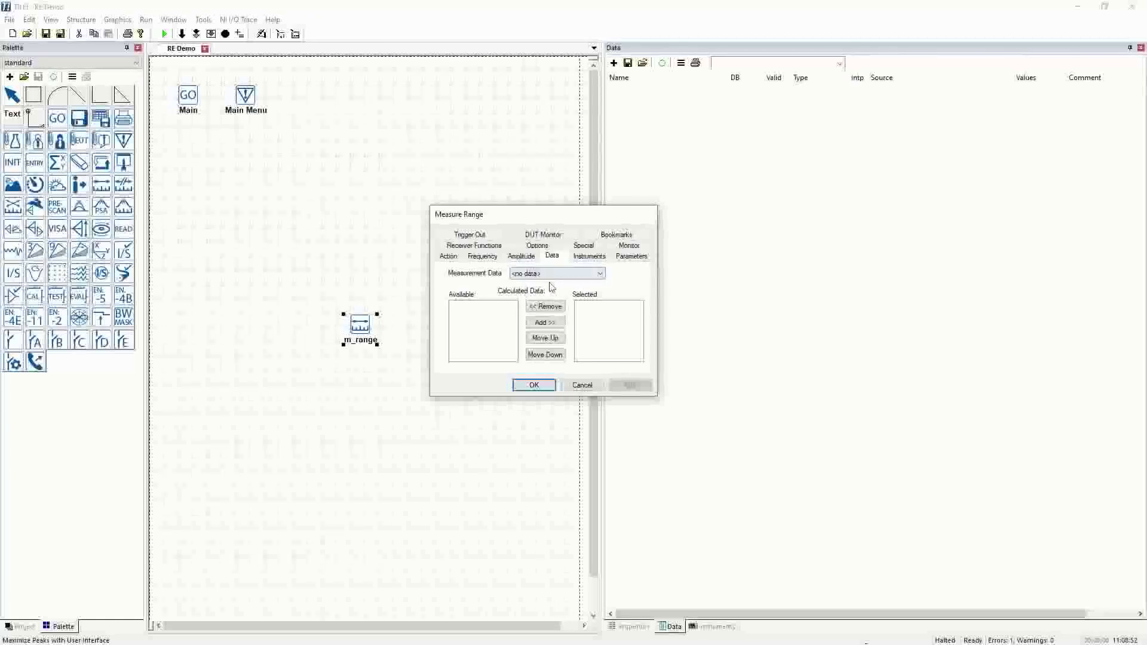
click(589, 257)
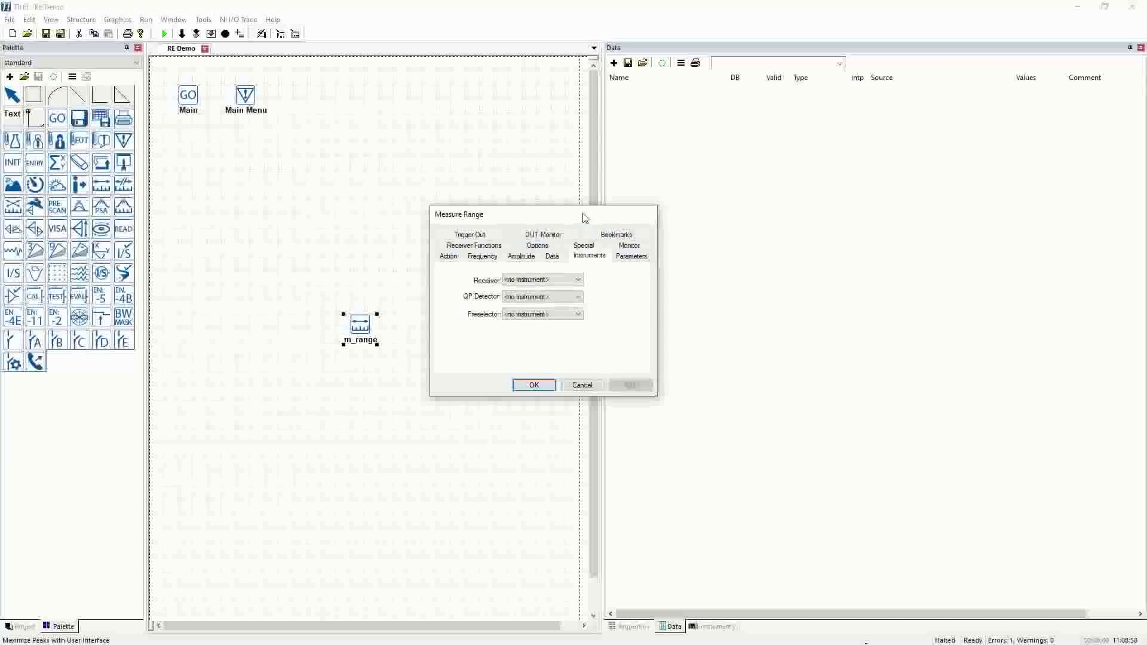
drag(585, 217, 458, 215)
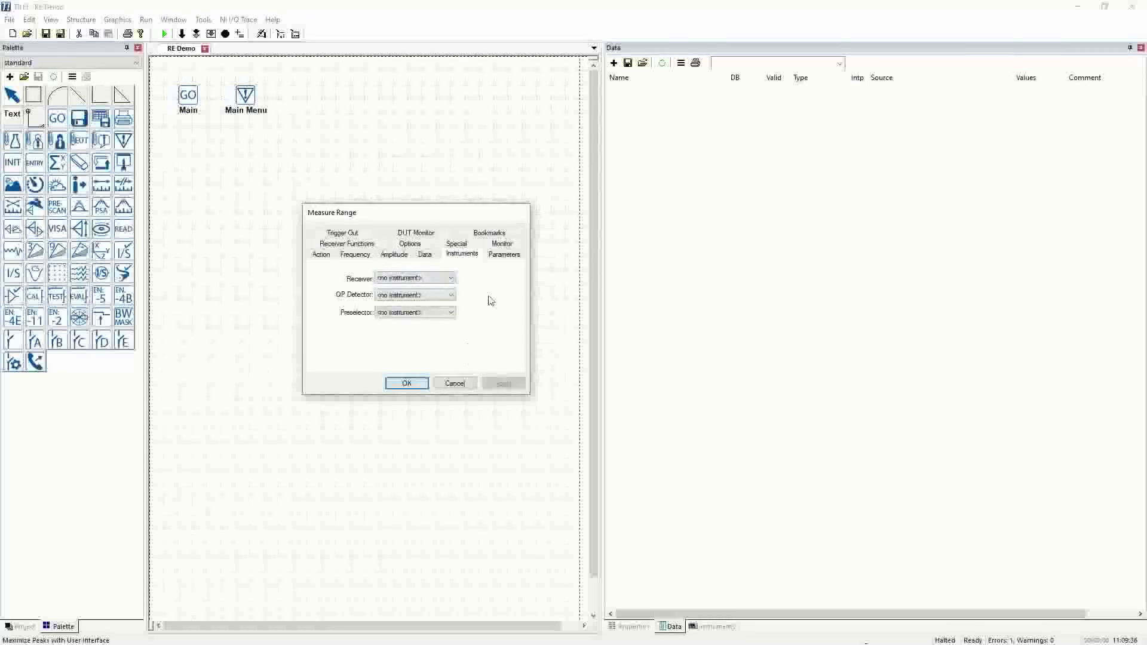
Step: Set the receiver step size to 60 kHz with the Peak detector and accept the Measure Range settings
click(509, 255)
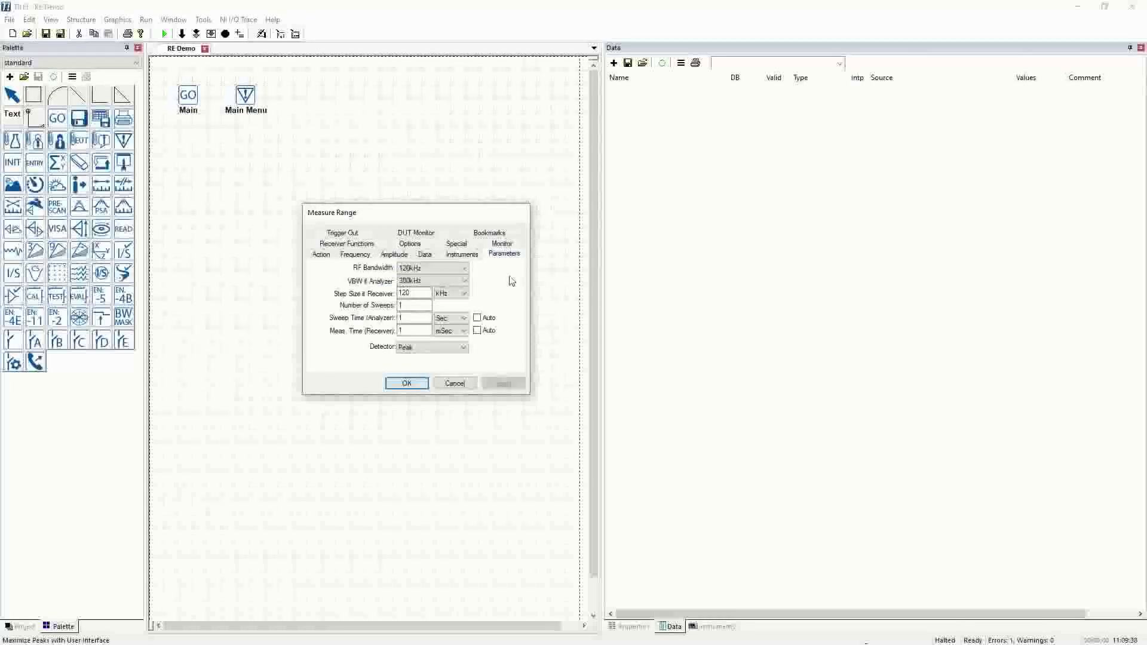
click(414, 290)
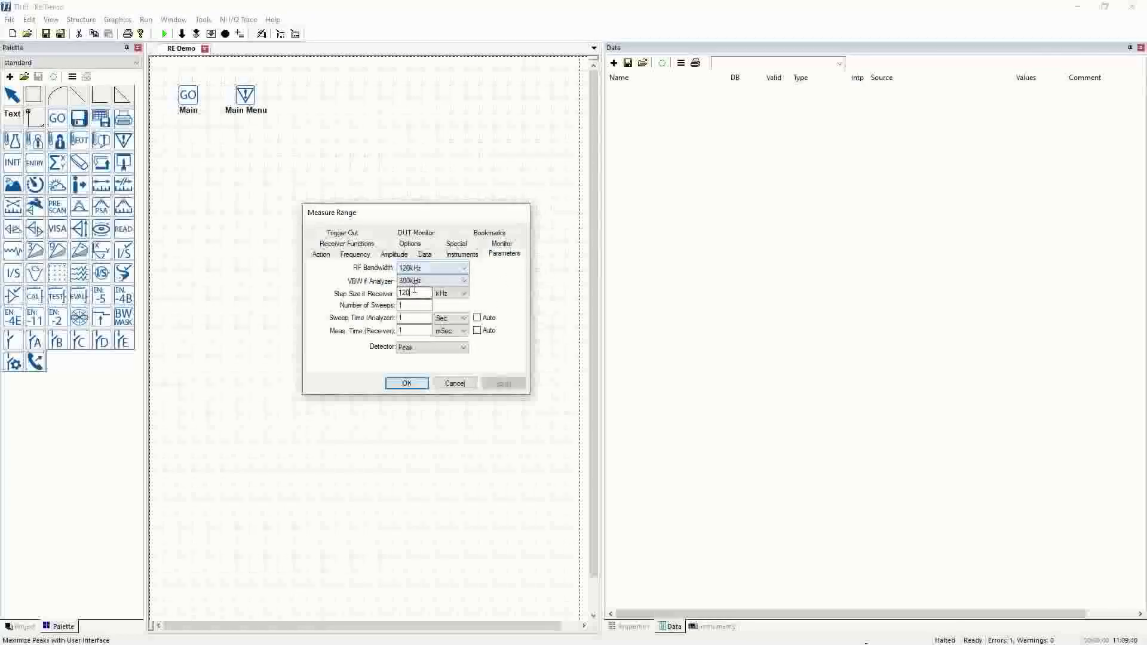
drag(415, 291, 400, 305)
text(60)
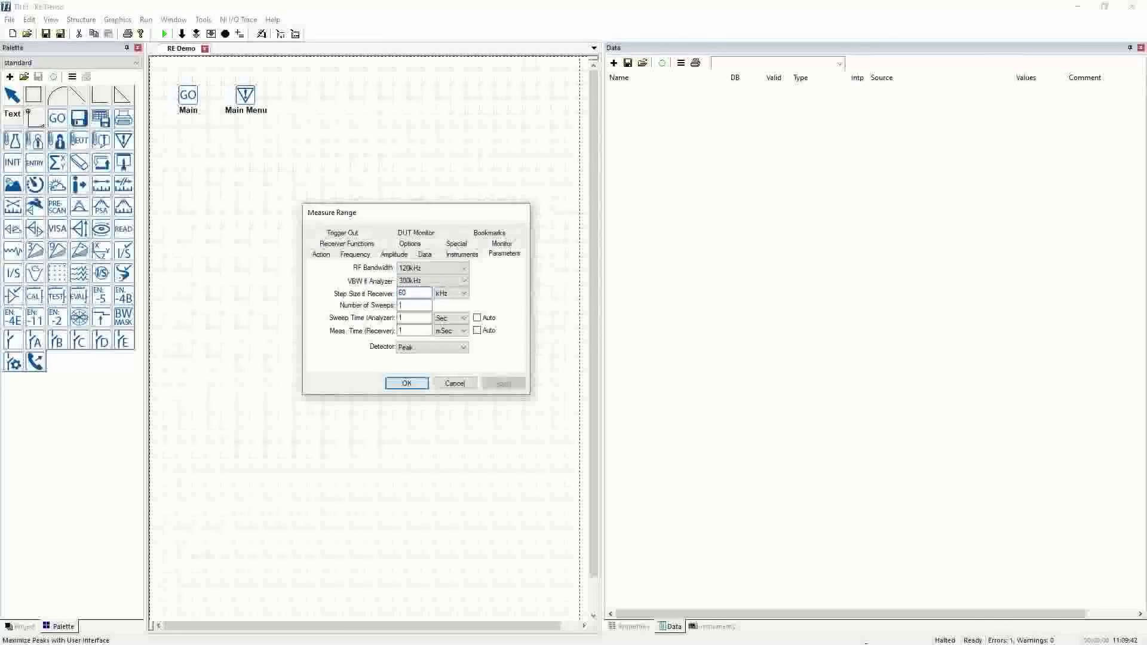
click(439, 347)
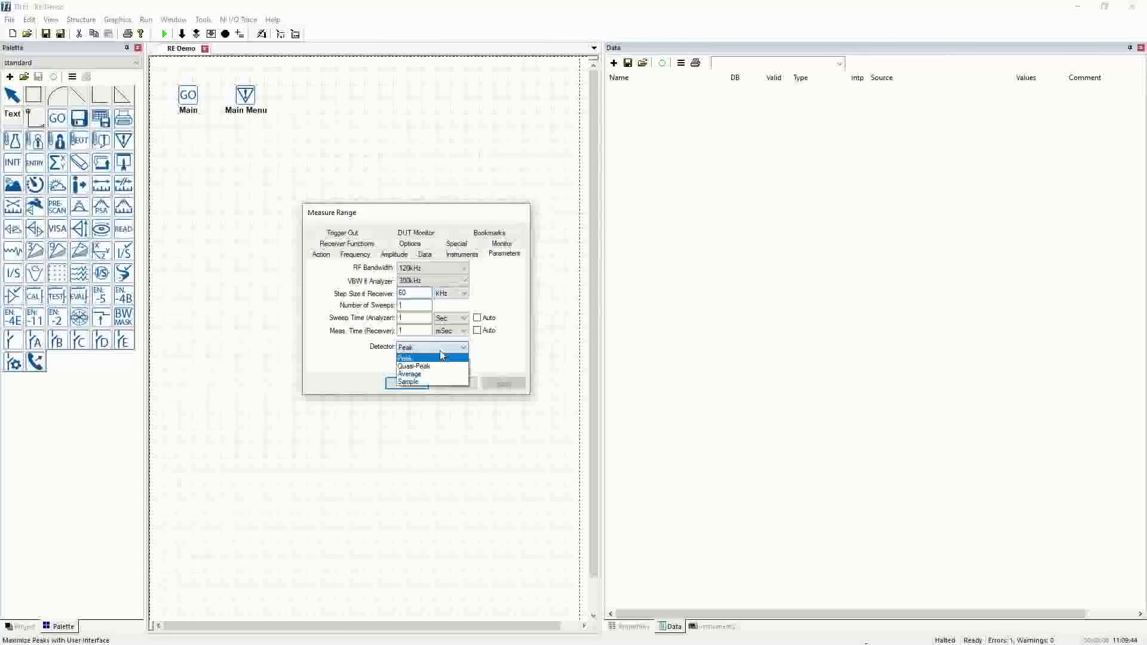
click(406, 359)
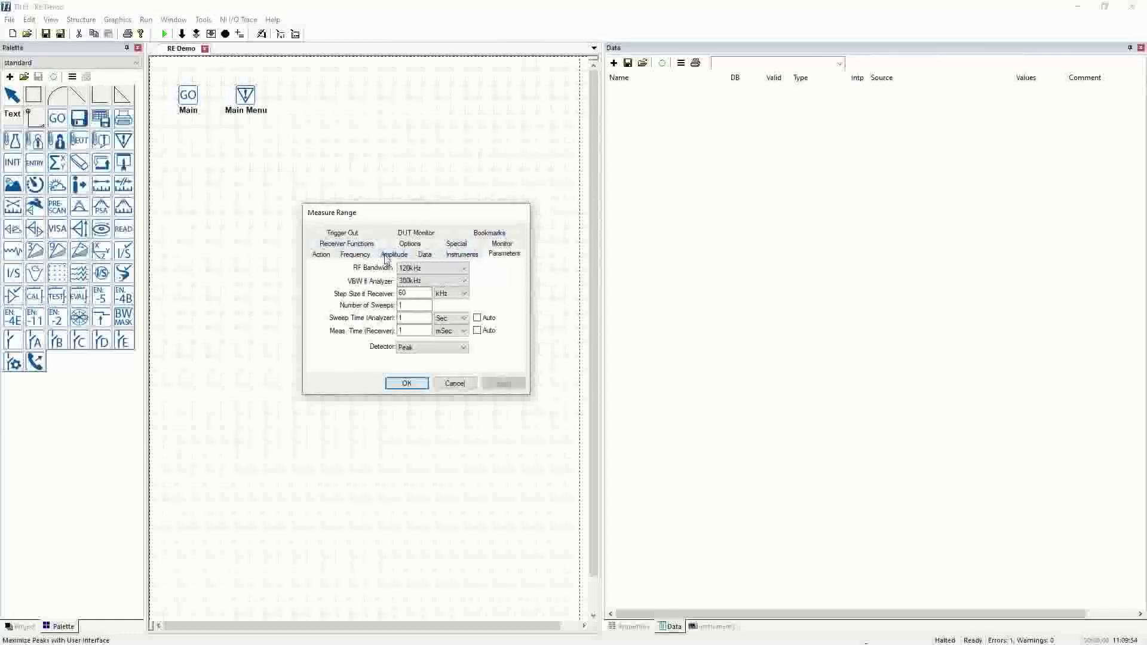
click(409, 256)
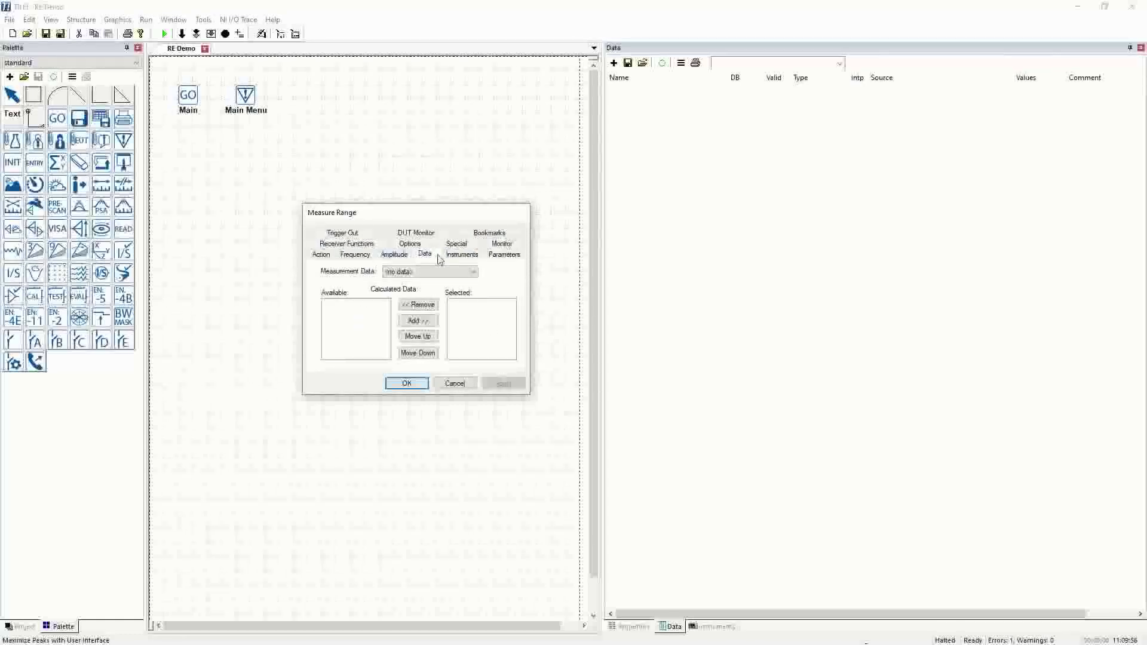
click(465, 258)
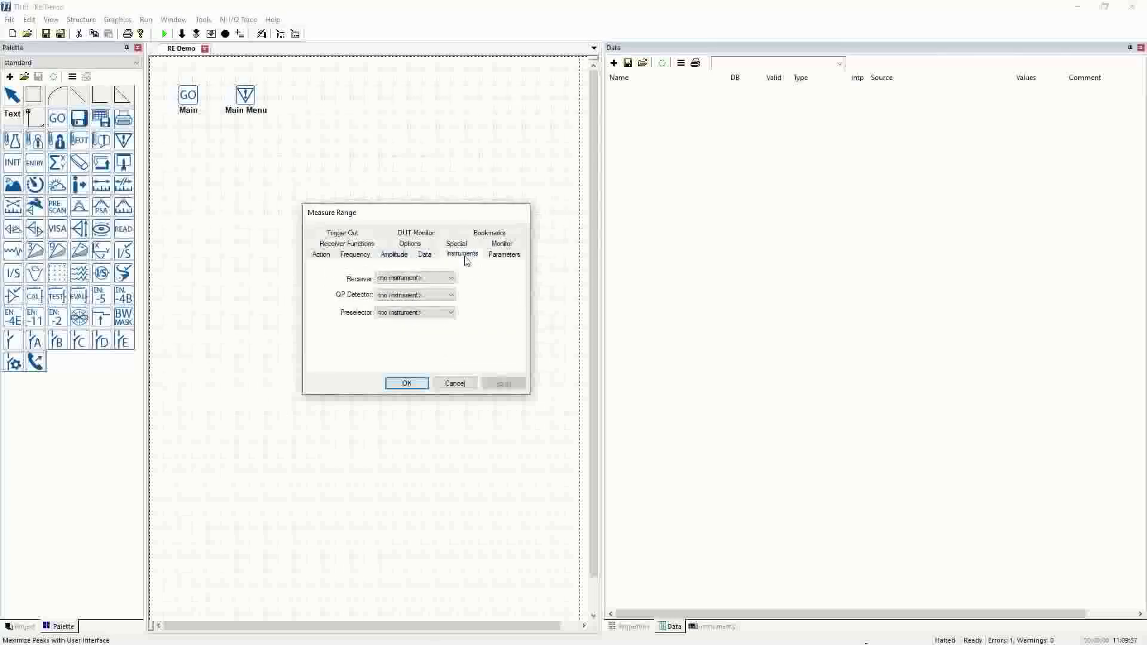
click(407, 383)
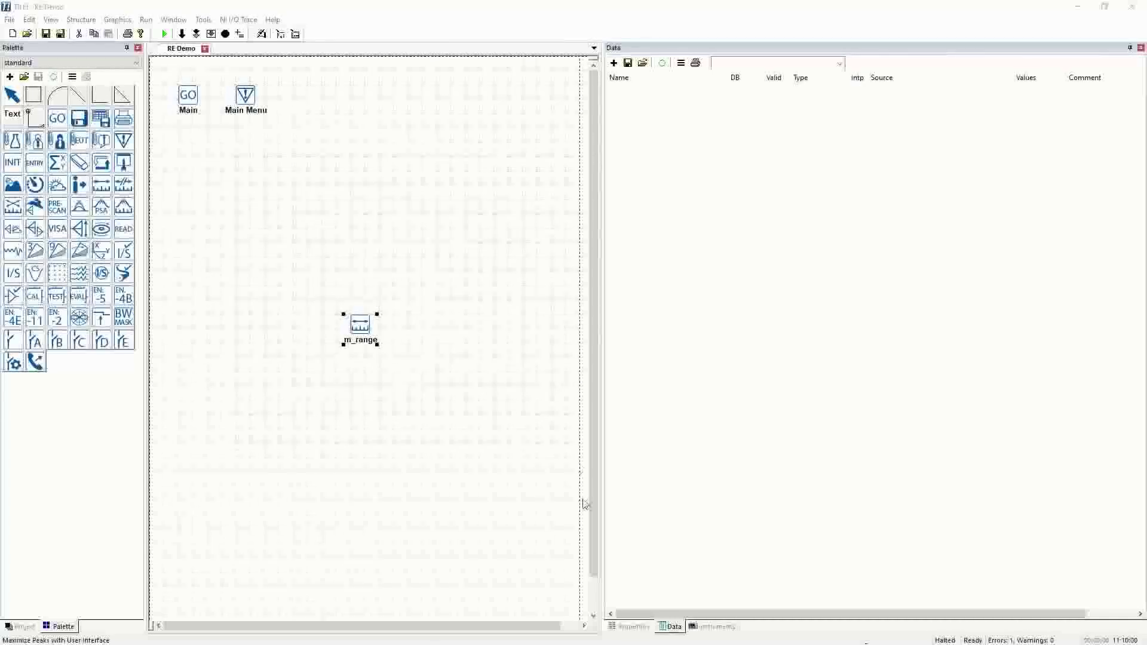
Step: Create a new data item named dat_SpecAn_H with dBuV as its units
click(673, 628)
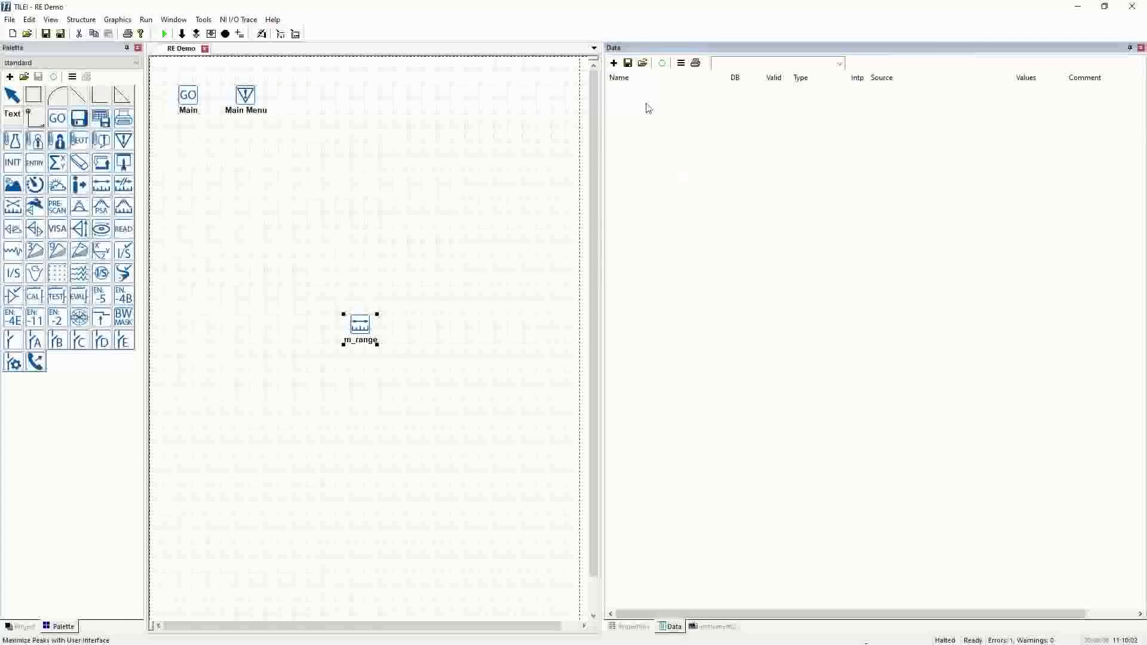
click(614, 64)
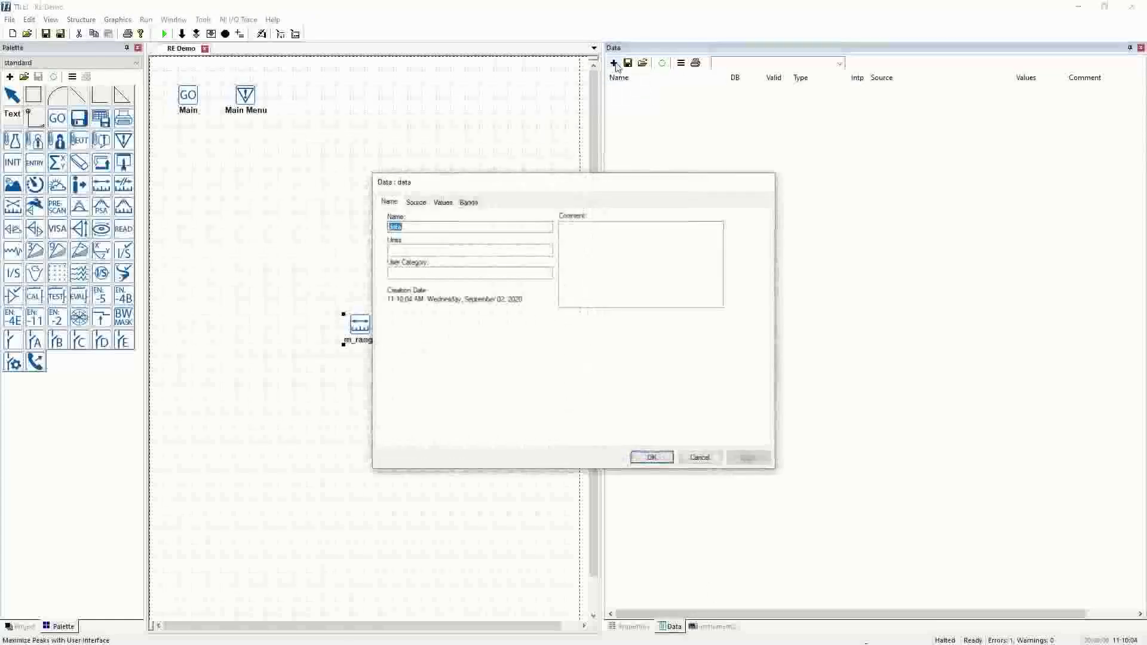
drag(561, 187, 508, 193)
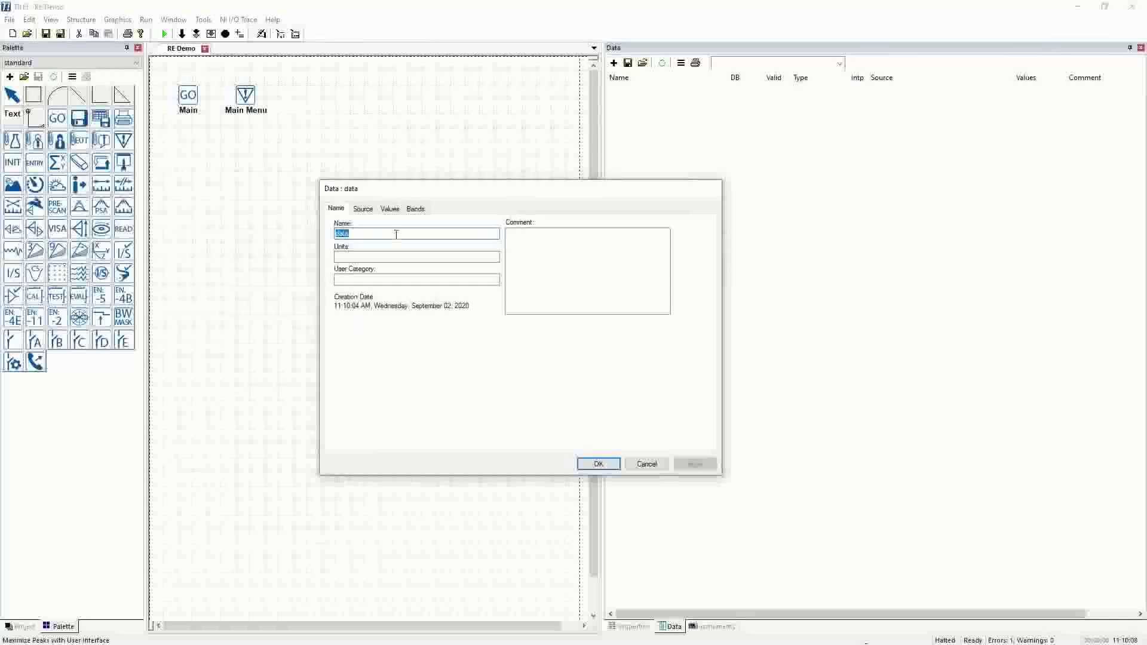
text(dat_)
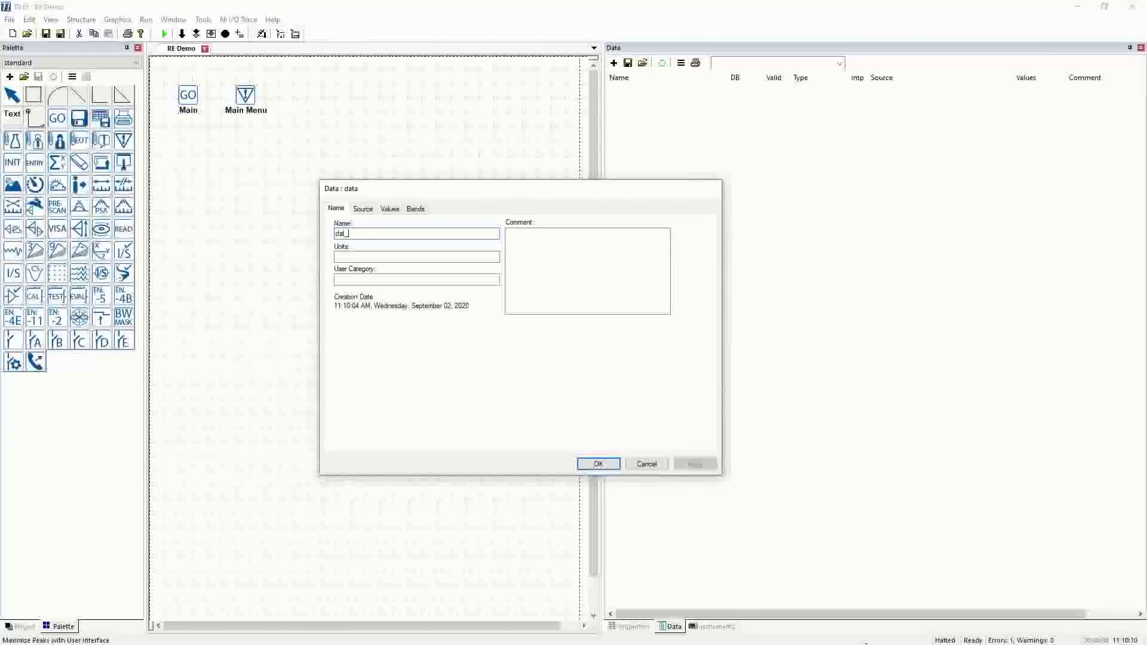
text(SpecAn)
text(_H)
click(418, 256)
text(dBuV)
Step: Add the comment "Raw horizontal test data" to the new data item and save it
click(533, 235)
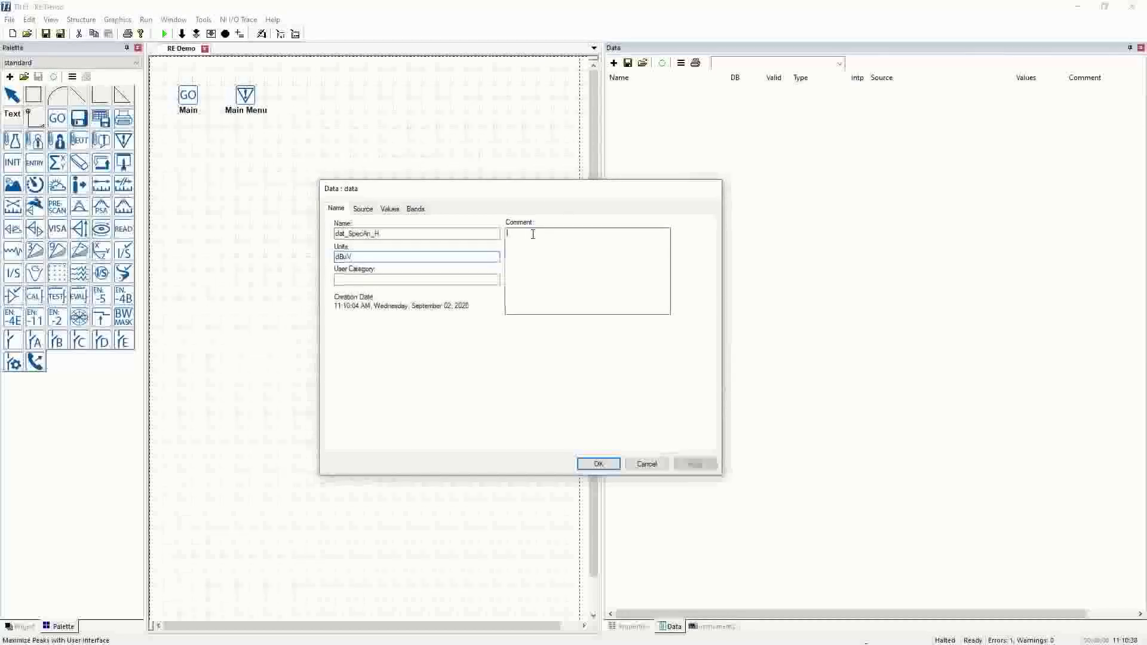
text(Re)
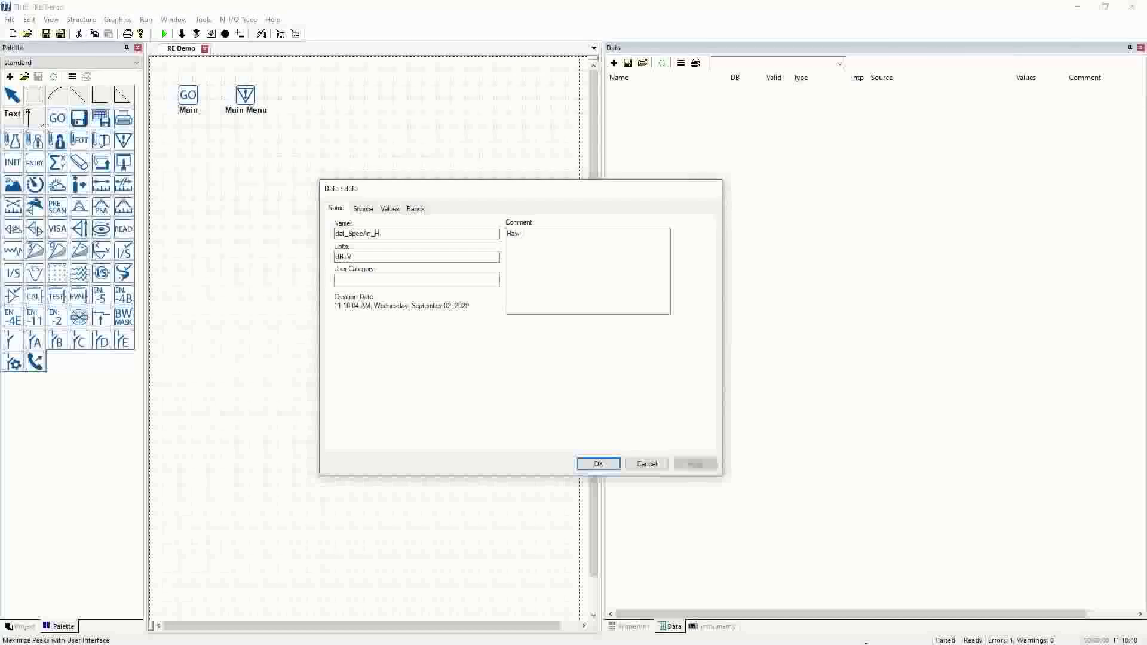
text(w horizontal test data)
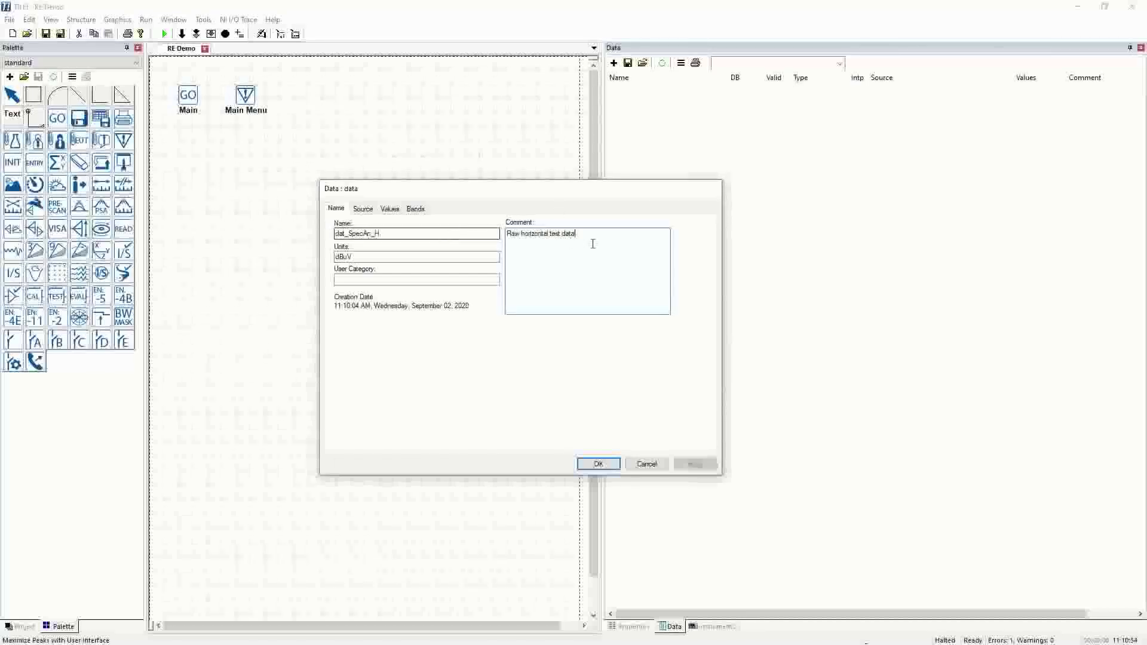
click(601, 465)
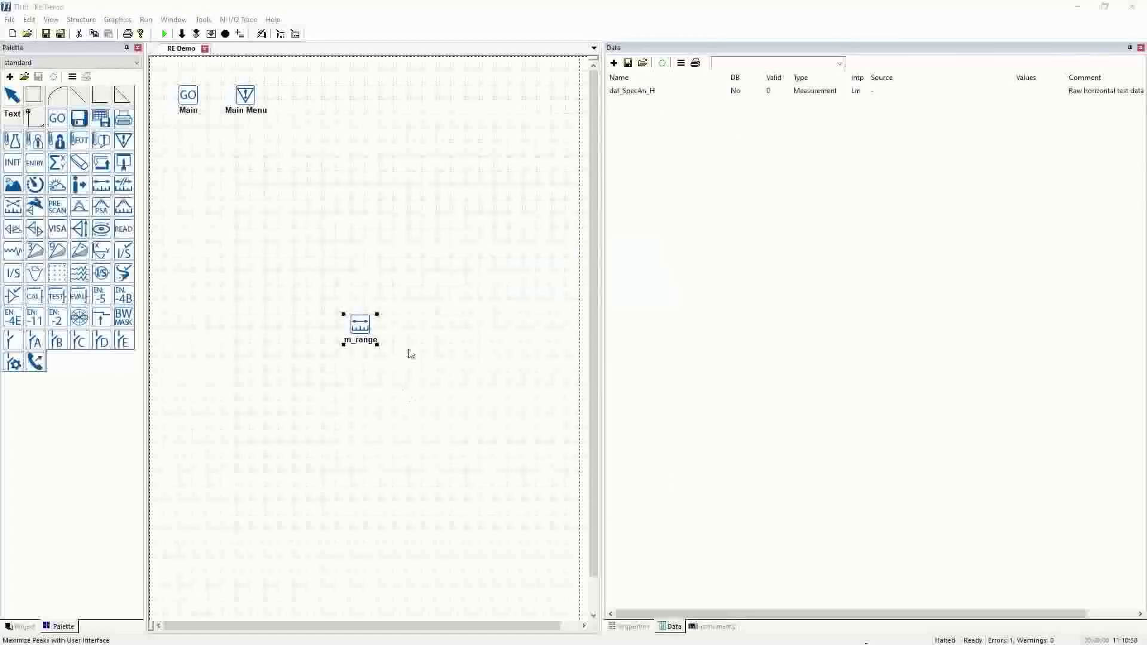
Step: Create a new instrument named SpecAn in the project's instrument list
click(711, 626)
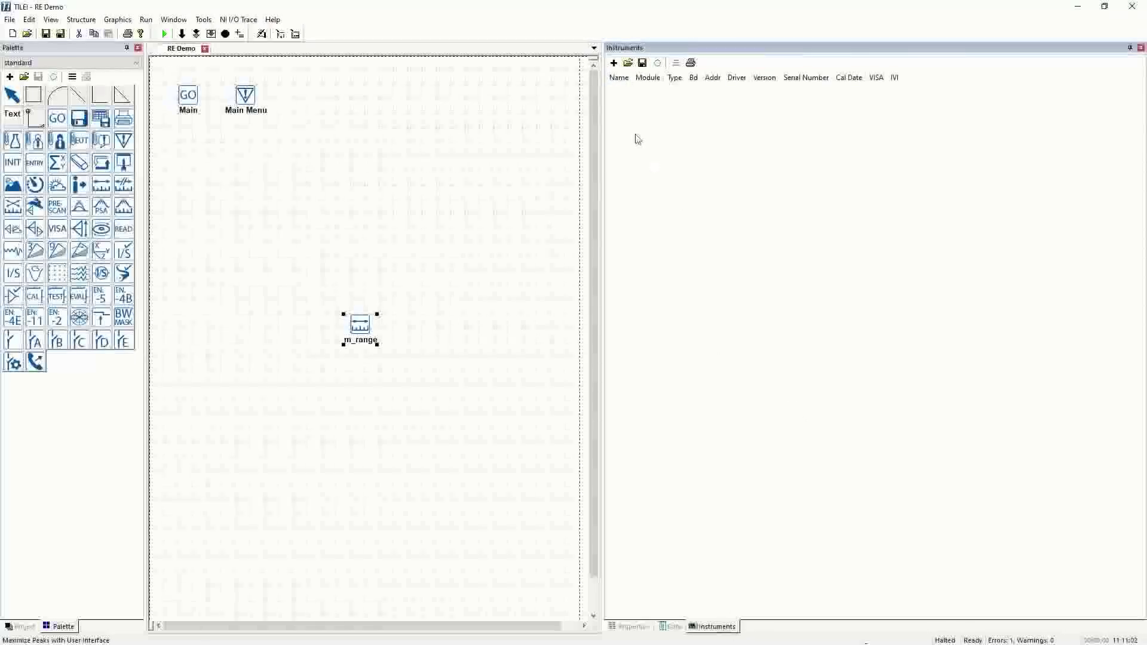
click(614, 63)
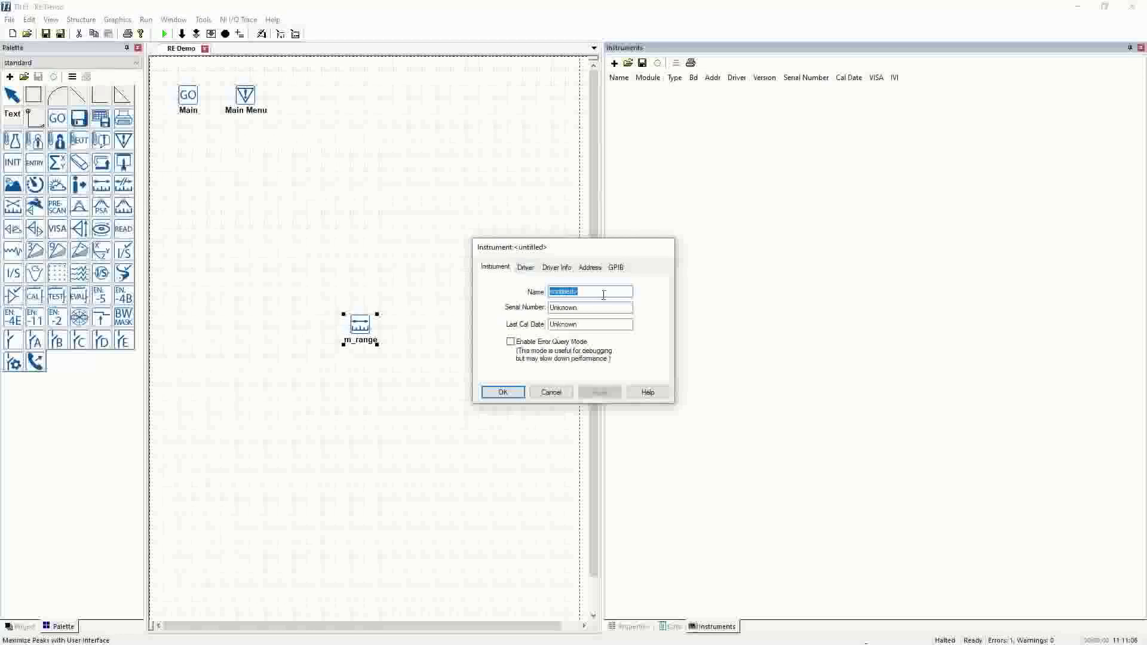
text(Spec)
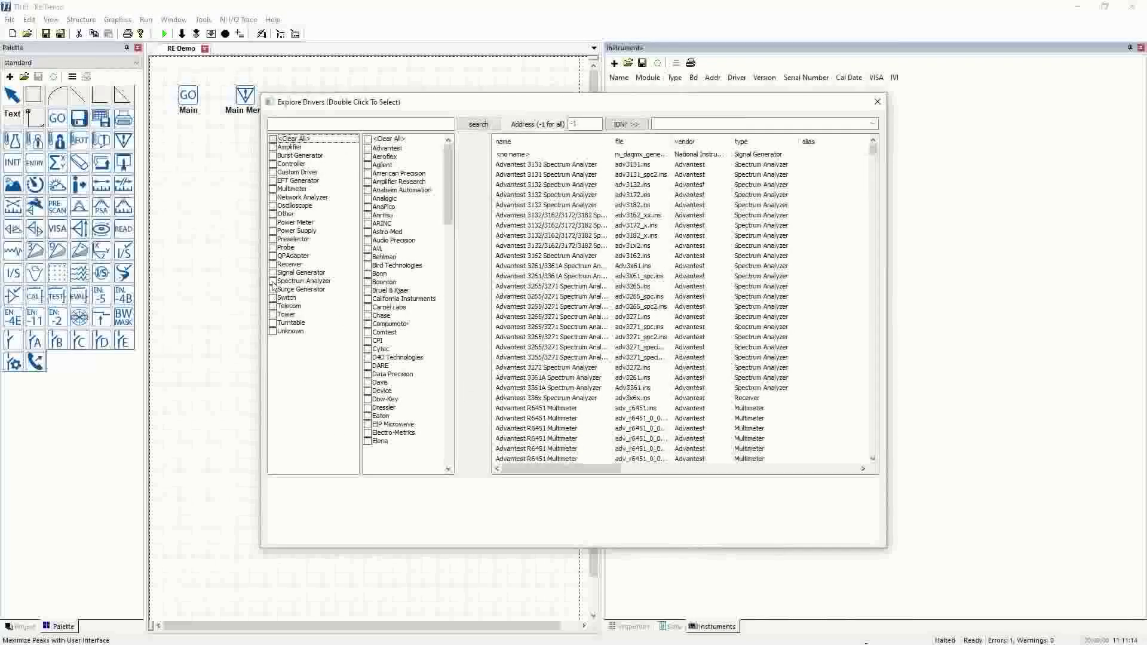
Step: Filter the drivers to Agilent spectrum analyzers, assign the Agilent MXE Spectrum Analyzer driver, and view its driver information
click(273, 281)
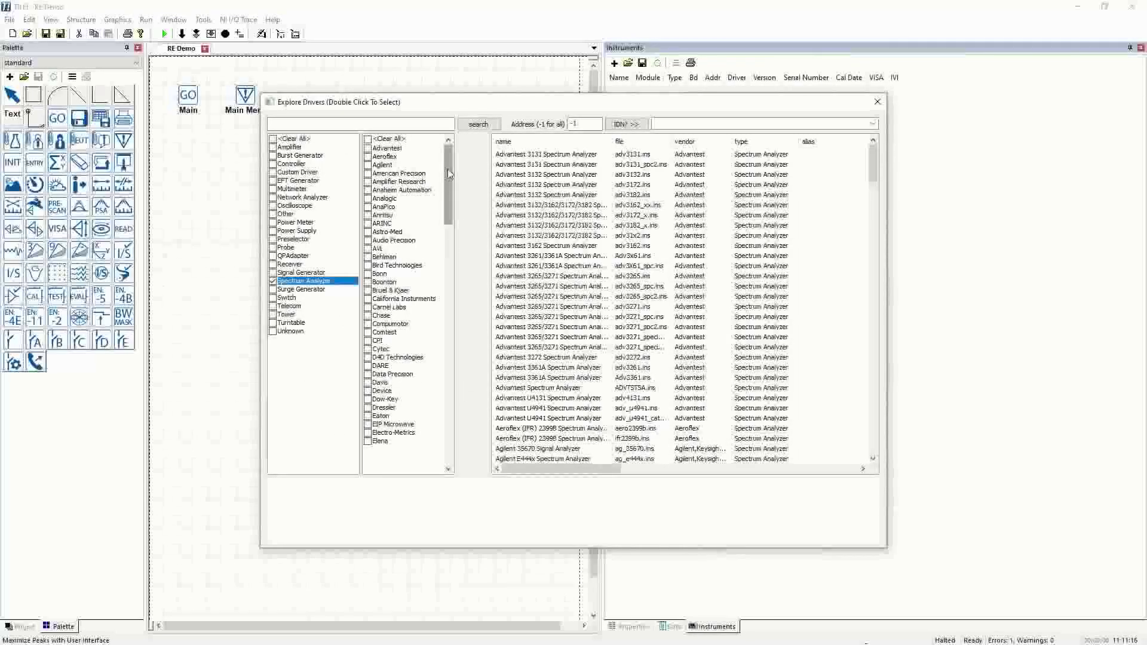
click(368, 165)
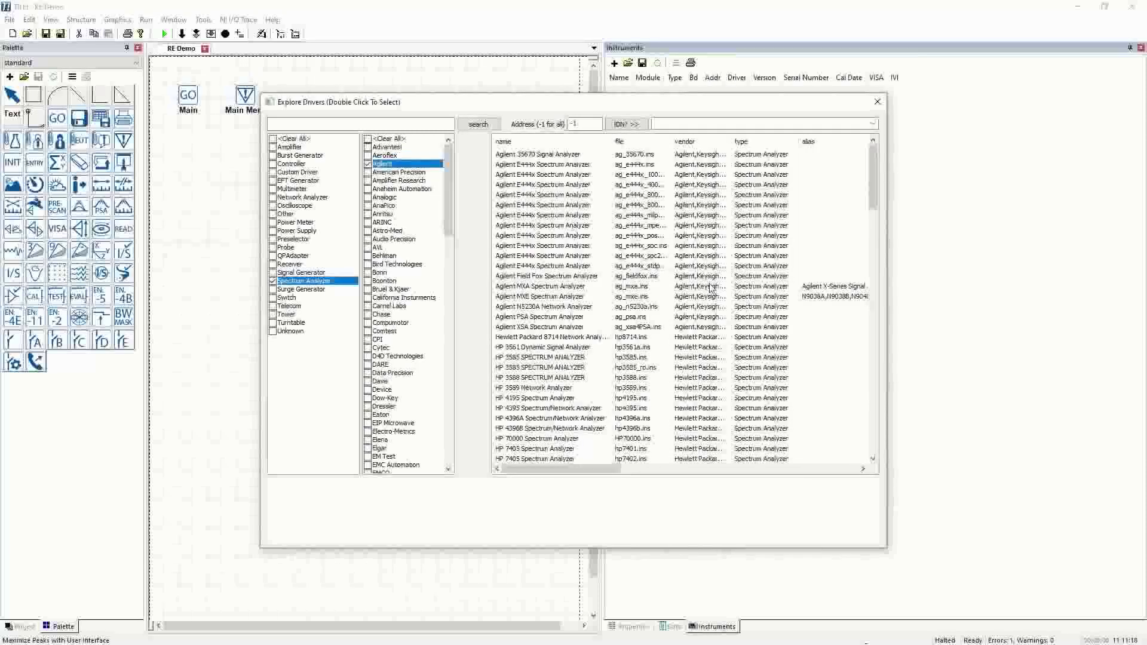
click(546, 299)
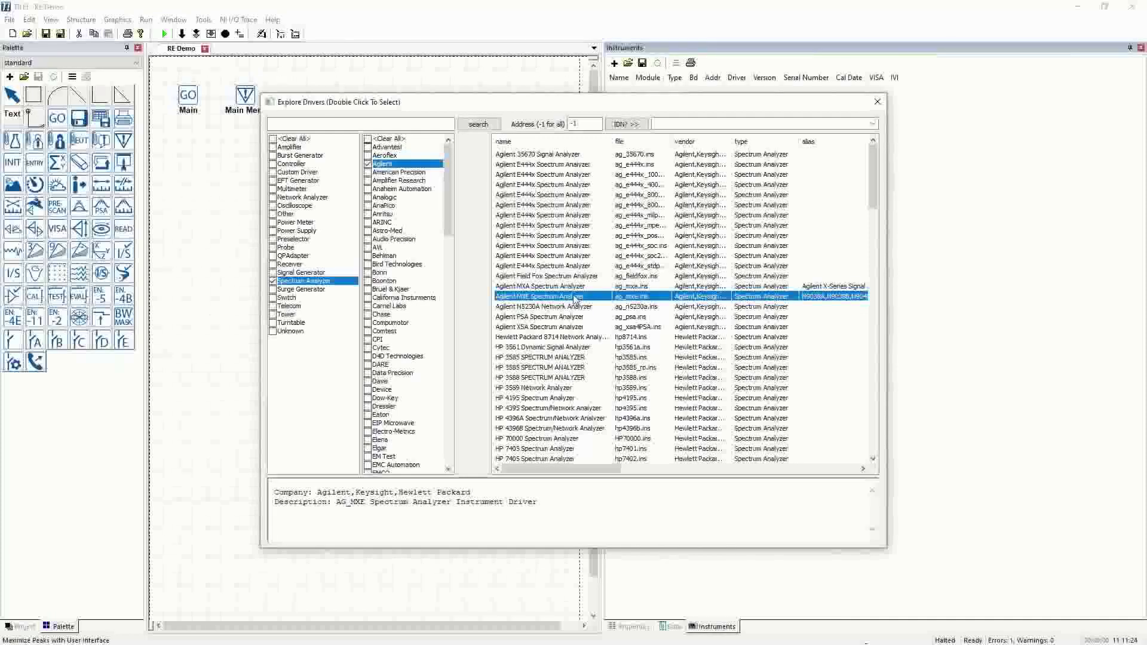
double_click(576, 299)
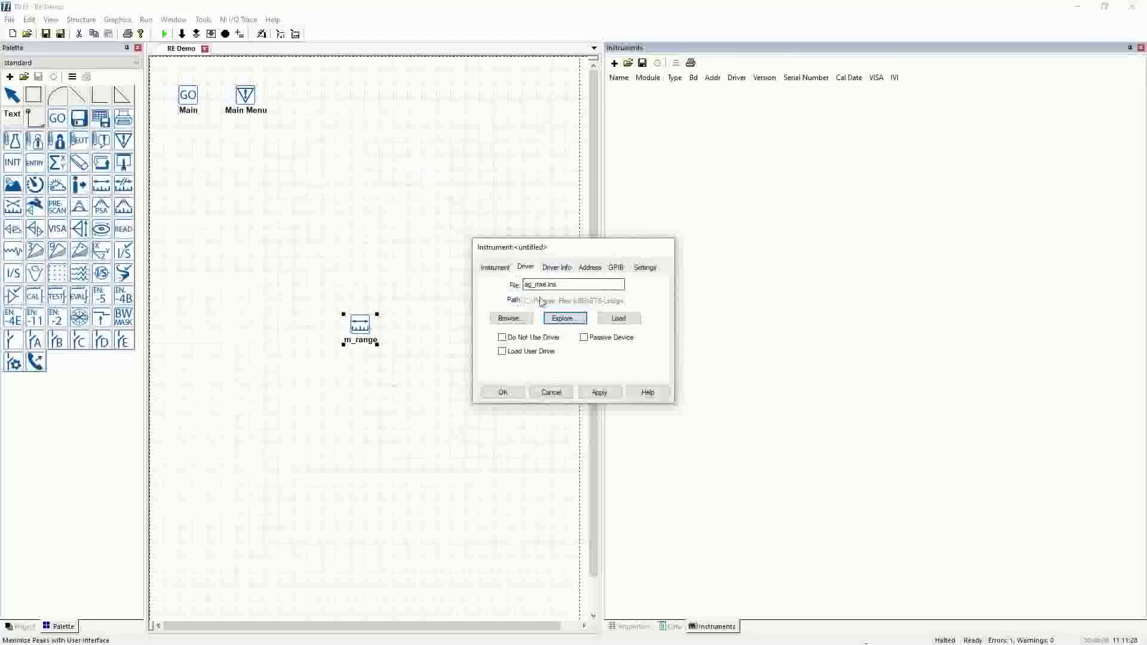
click(554, 268)
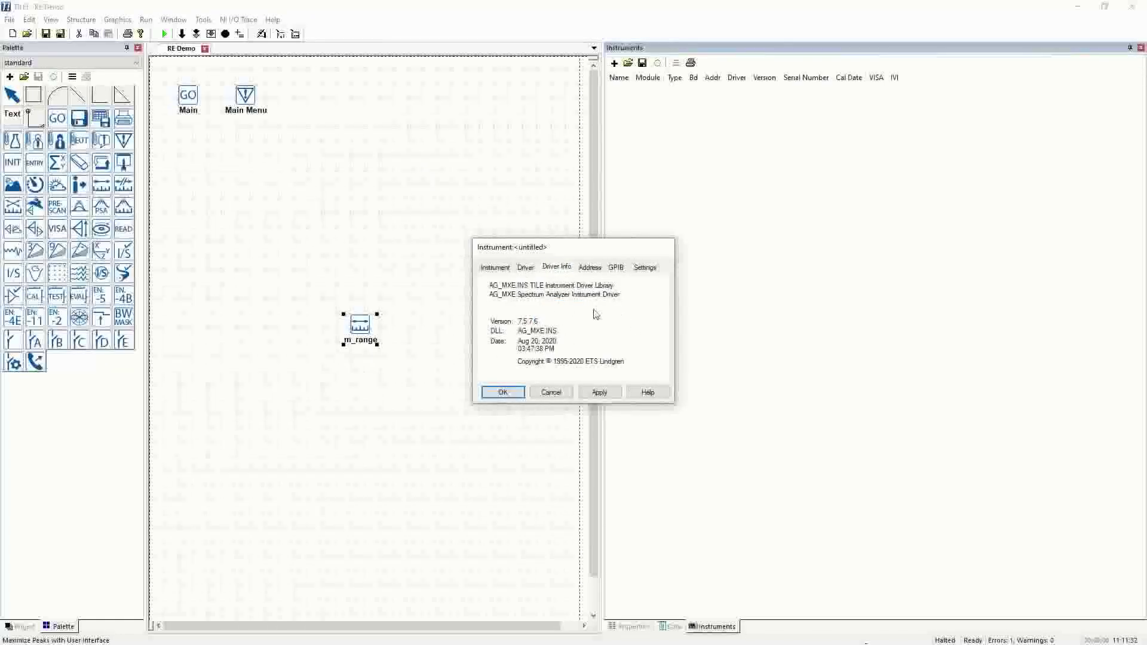
Step: Set the SpecAn instrument's communication to Simulation, check its simulator type and driver settings, and accept the instrument
click(595, 271)
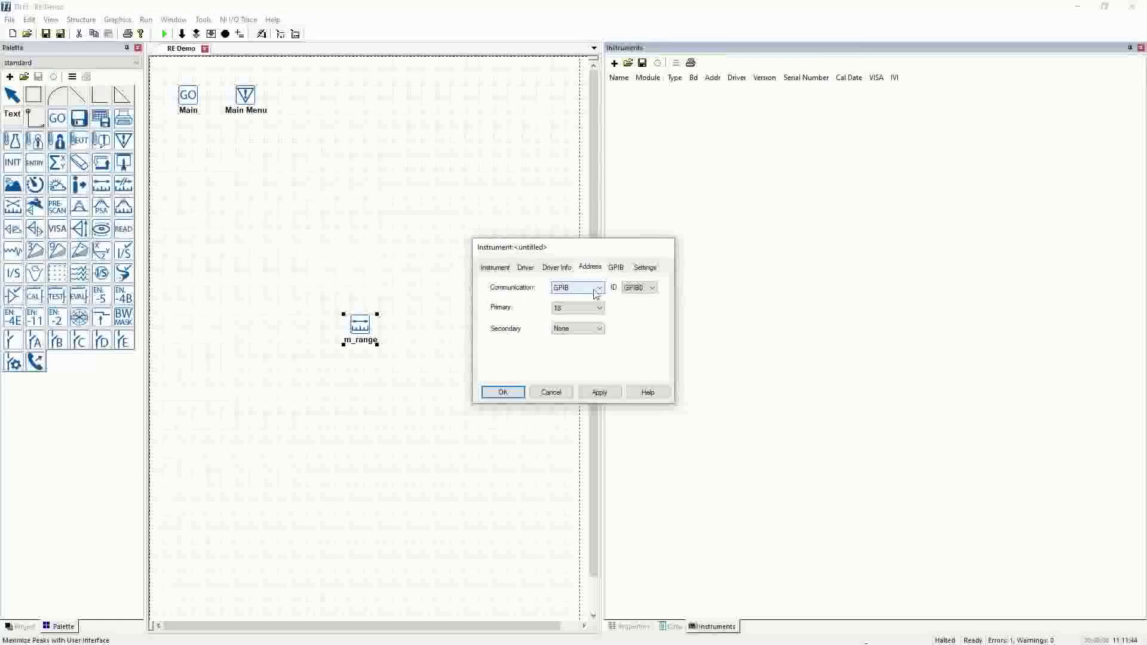
click(598, 293)
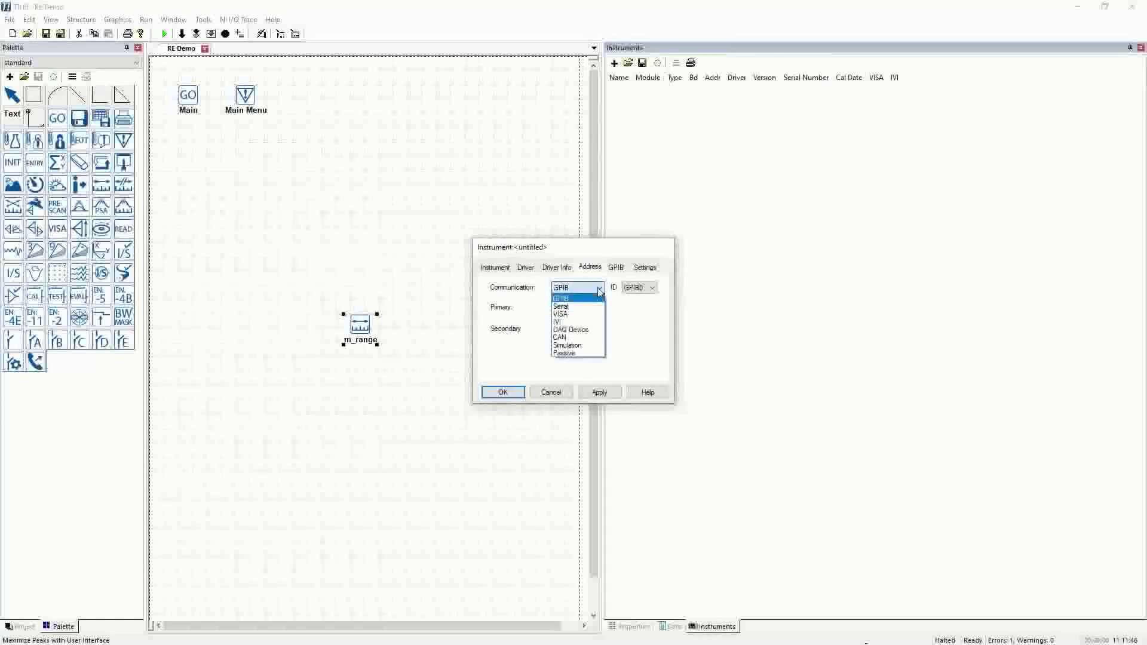
click(580, 345)
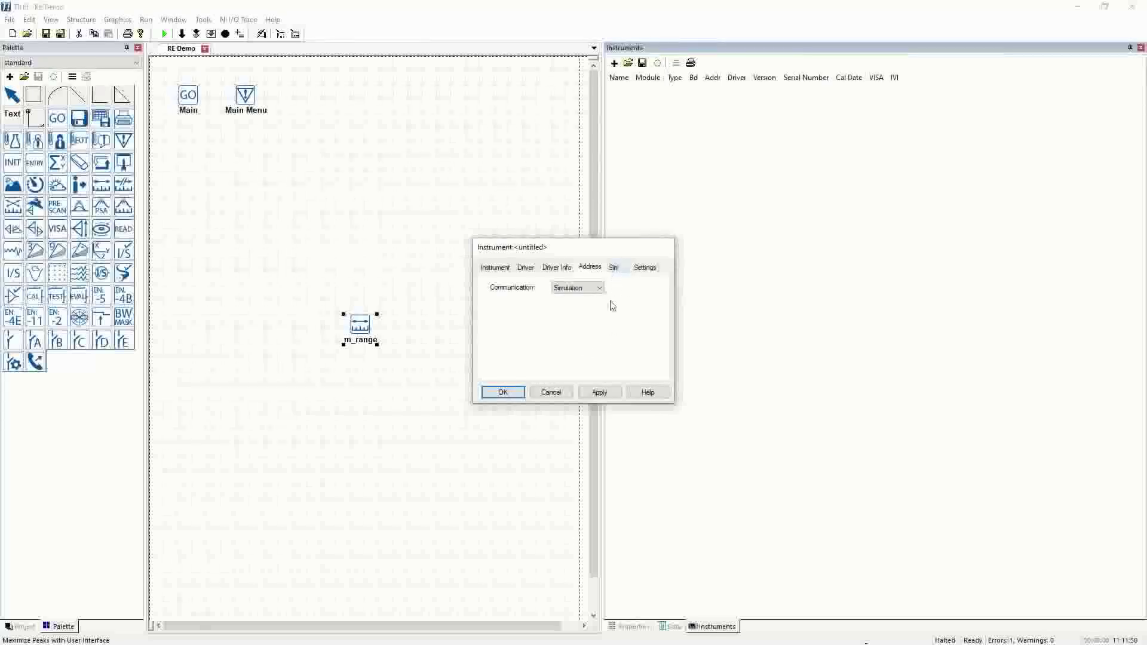
click(616, 269)
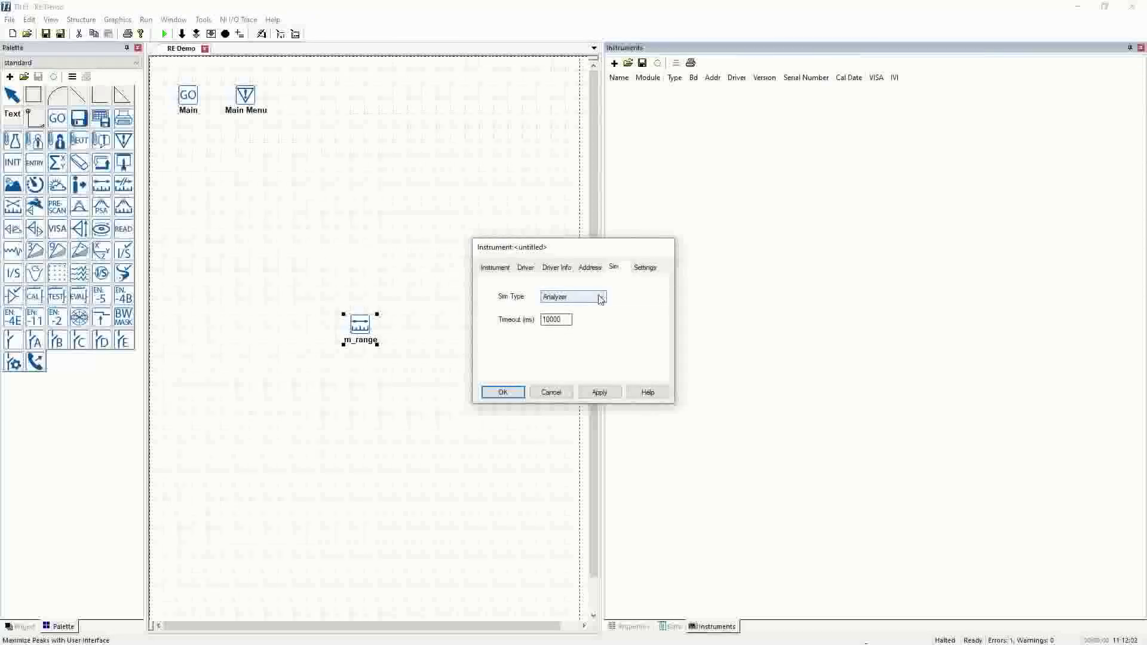
click(653, 270)
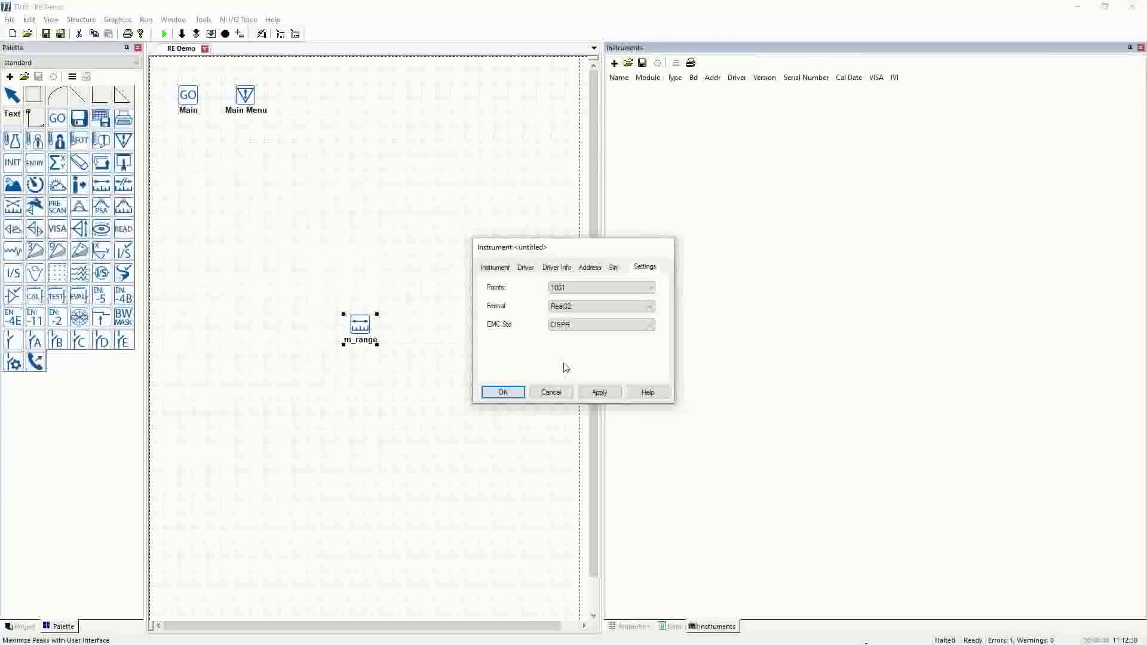
click(504, 393)
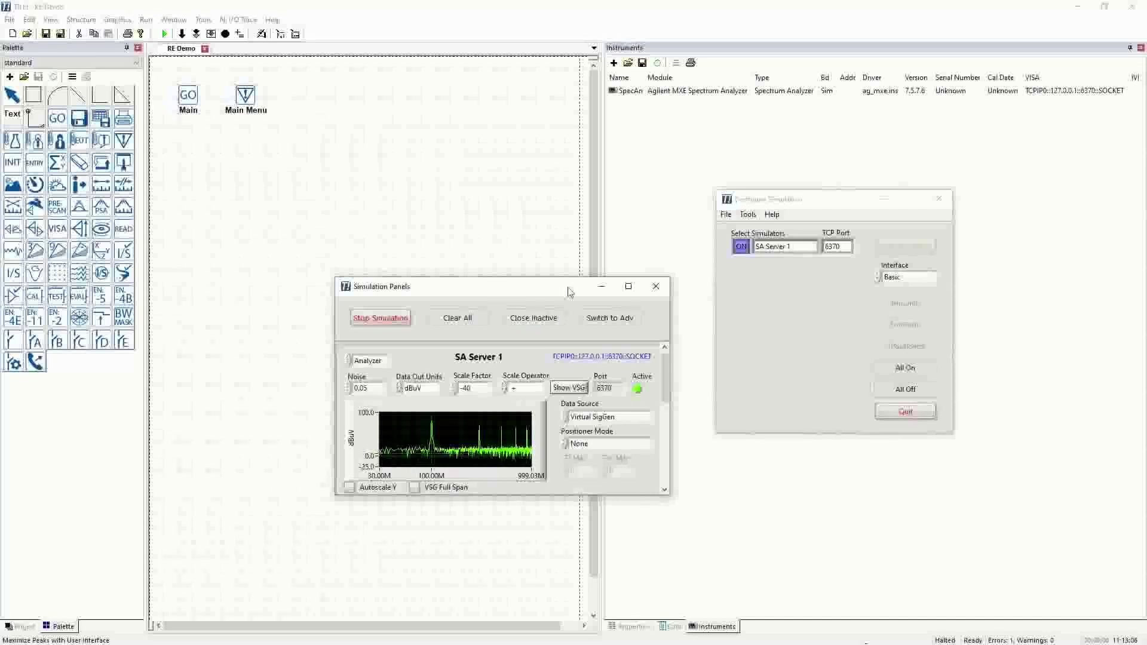
Step: Minimize the Simulation Panels and Configure Simulation windows and deselect the m_range action
click(603, 290)
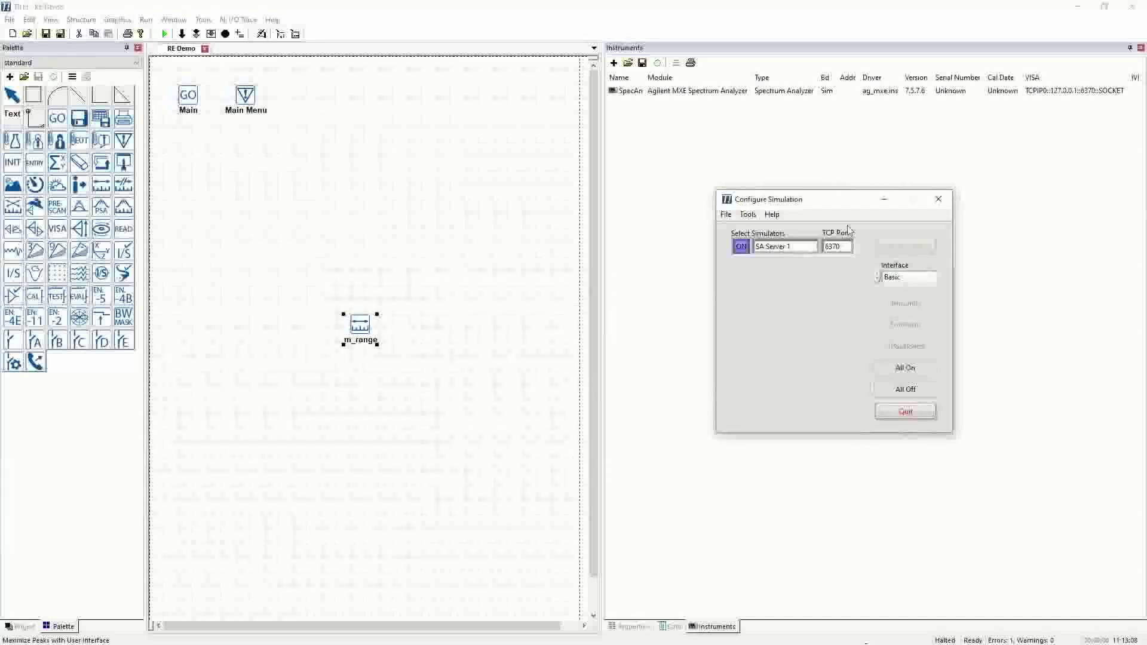
click(886, 201)
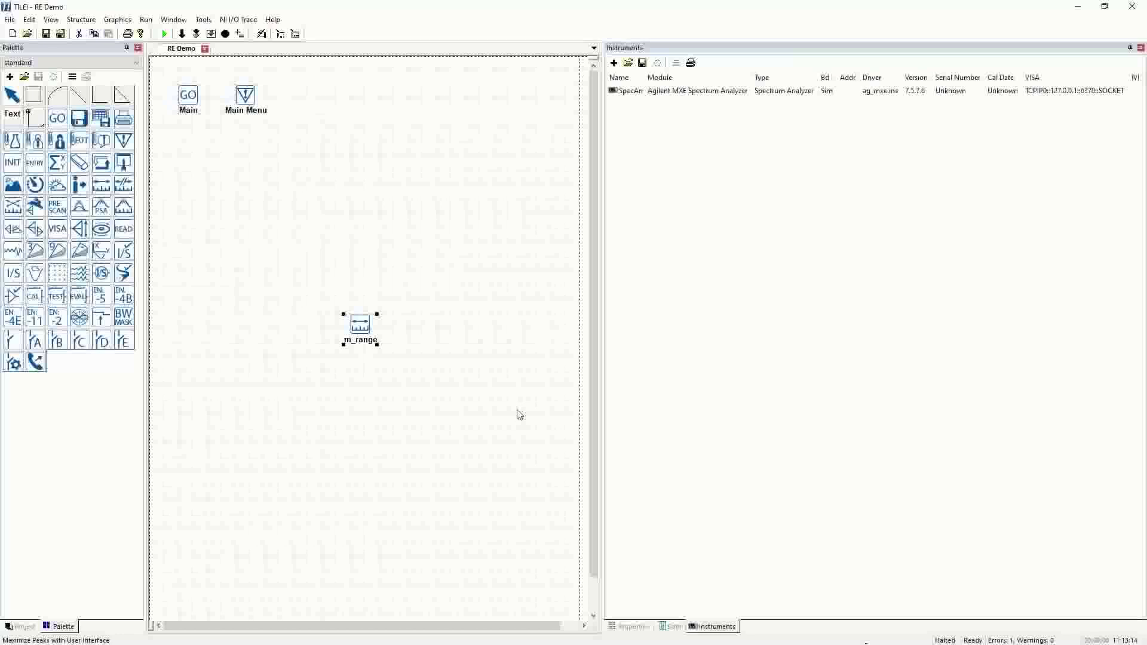
click(497, 294)
Step: Examine the data, instruments and actions listed in the RE Demo project tree
click(25, 627)
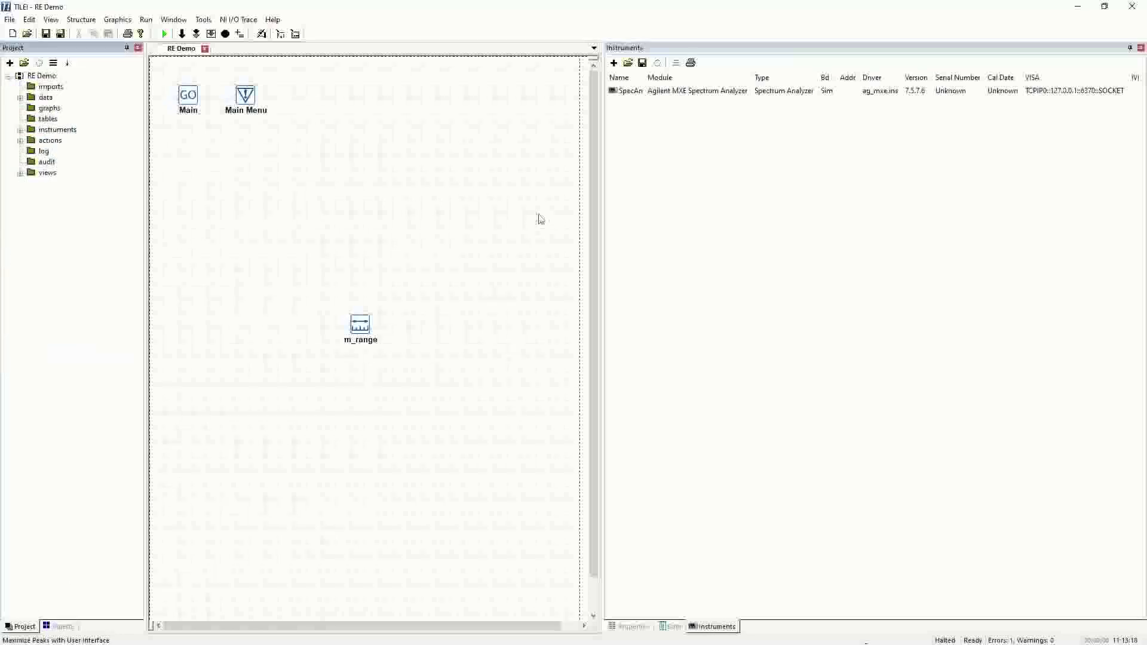
click(21, 97)
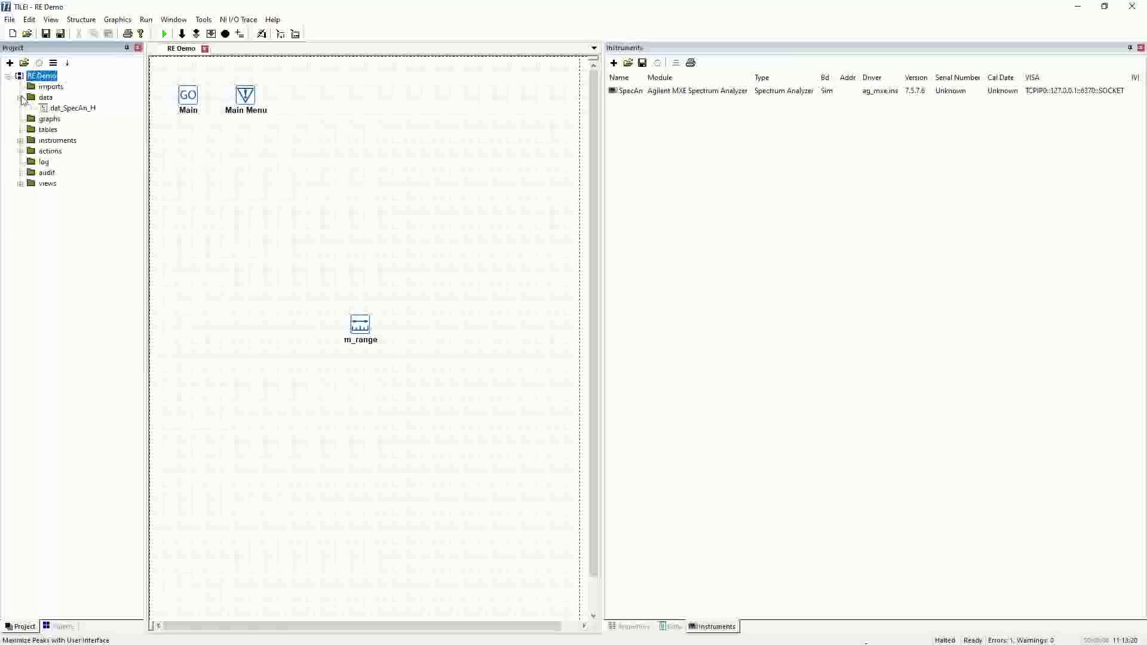
click(20, 141)
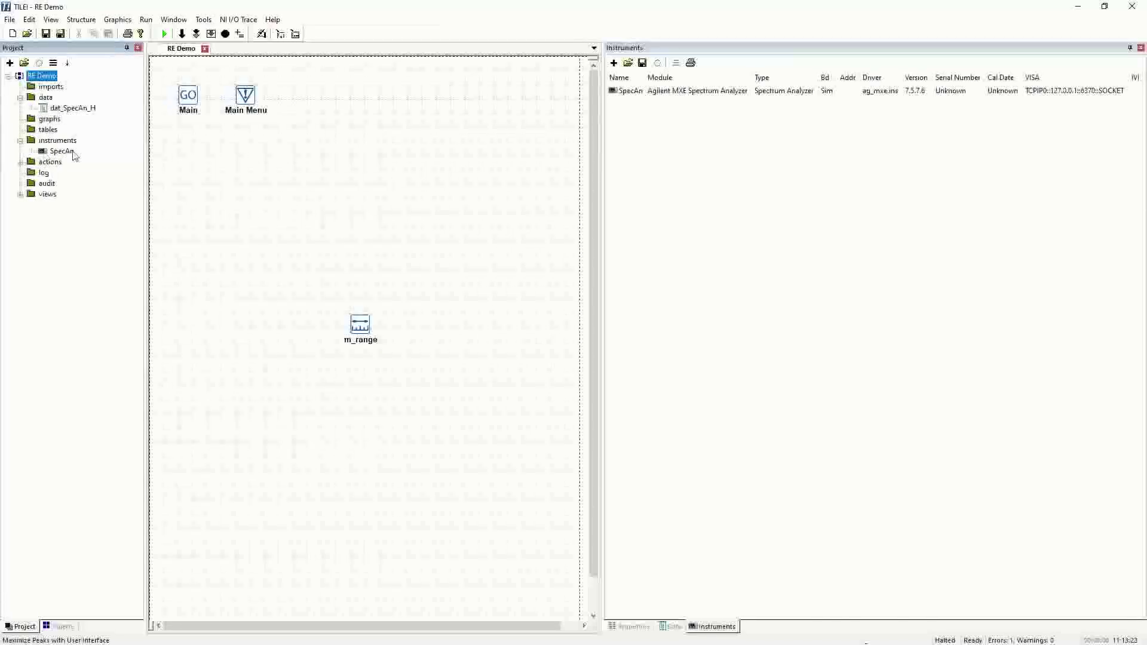
click(21, 162)
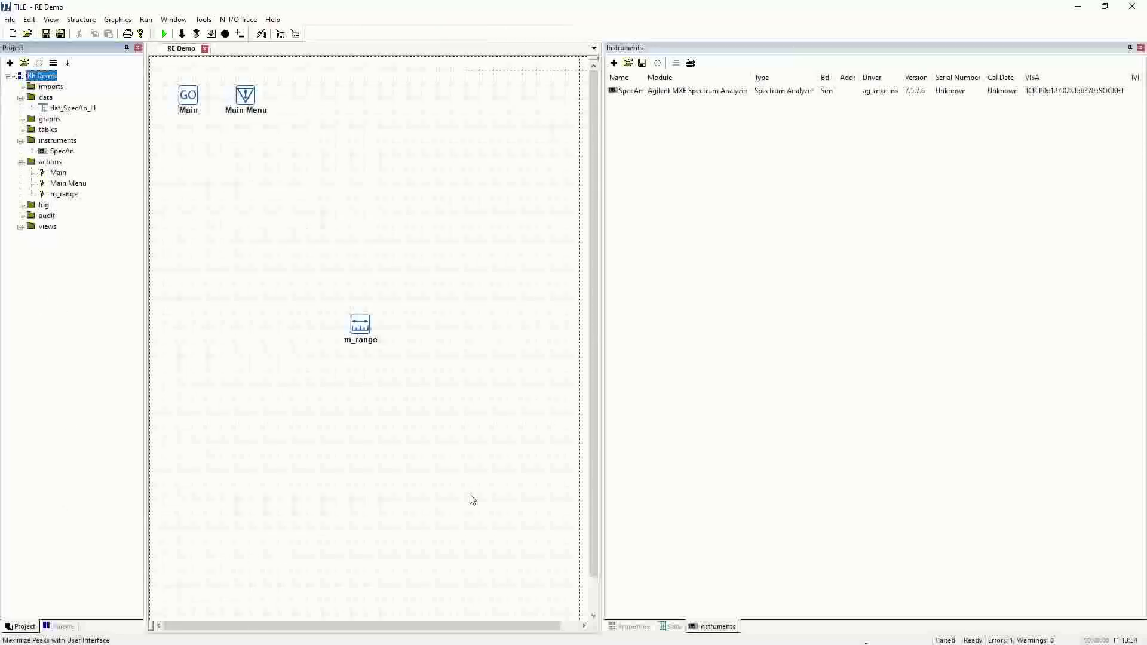
Step: Assign dat_SpecAn_H as the measurement data of the m_range action
mouse_move(599, 177)
mouse_down()
mouse_move(600, 210)
mouse_move(597, 171)
mouse_up()
click(361, 327)
double_click(363, 333)
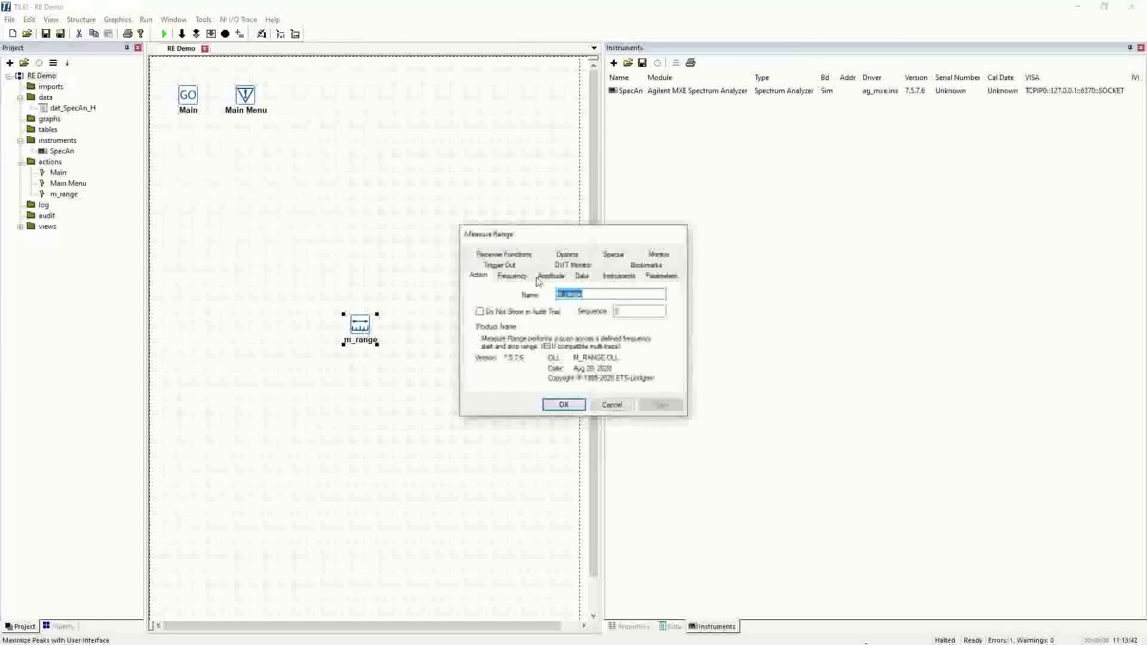
click(581, 275)
click(632, 294)
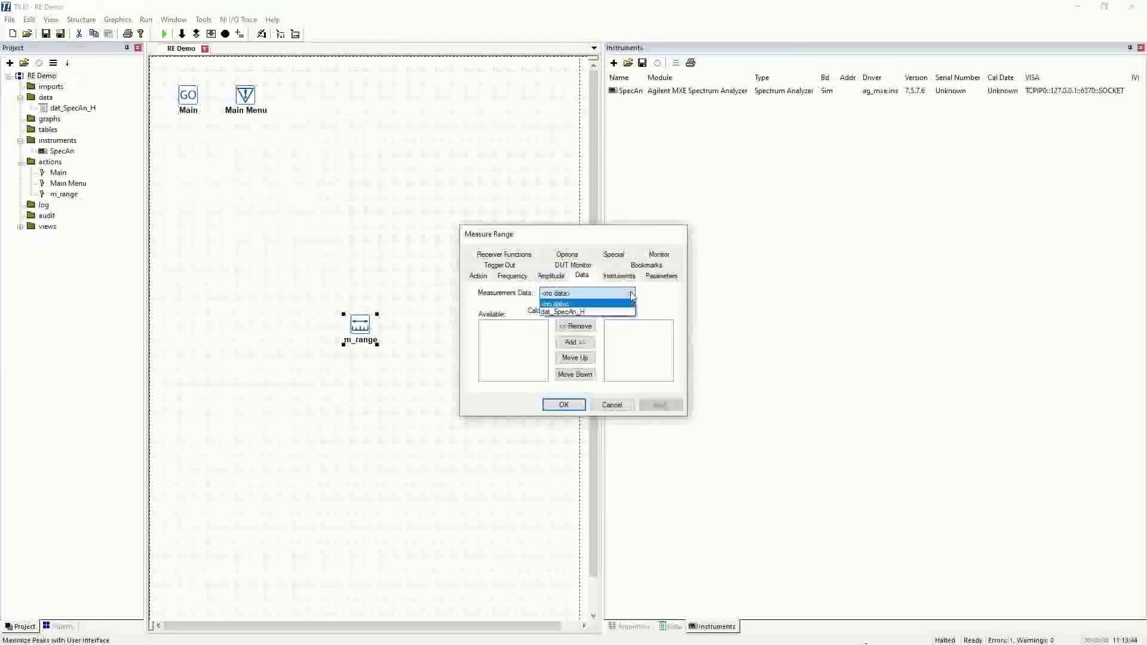
click(557, 311)
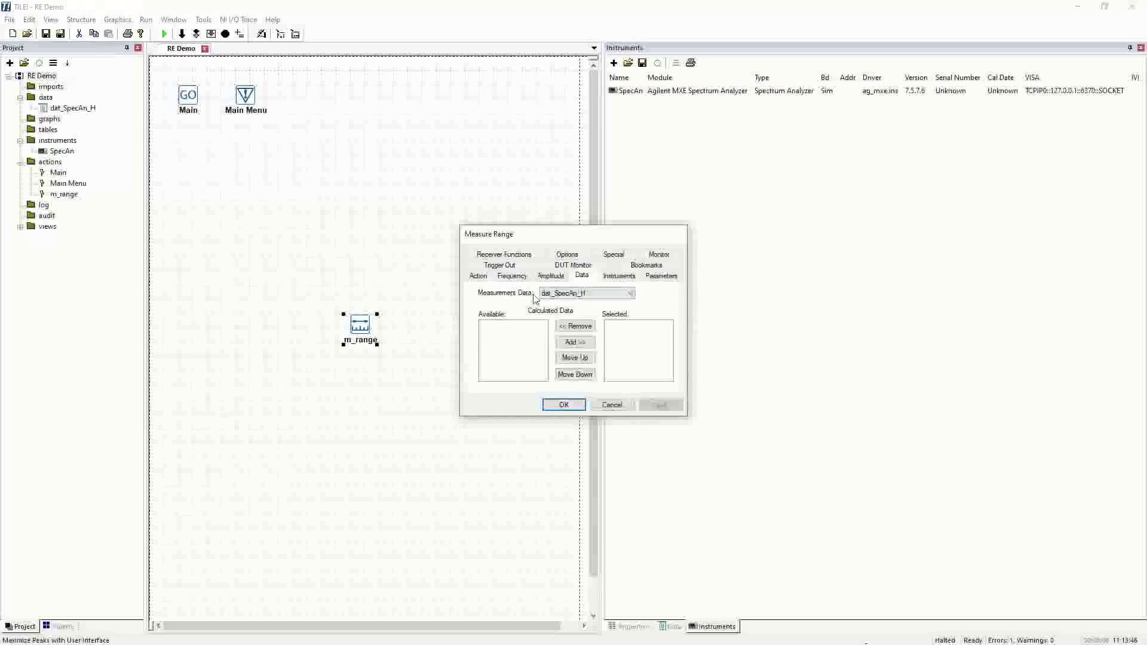
Step: Assign SpecAn as the receiver of the Measure Range action and accept the settings
click(619, 276)
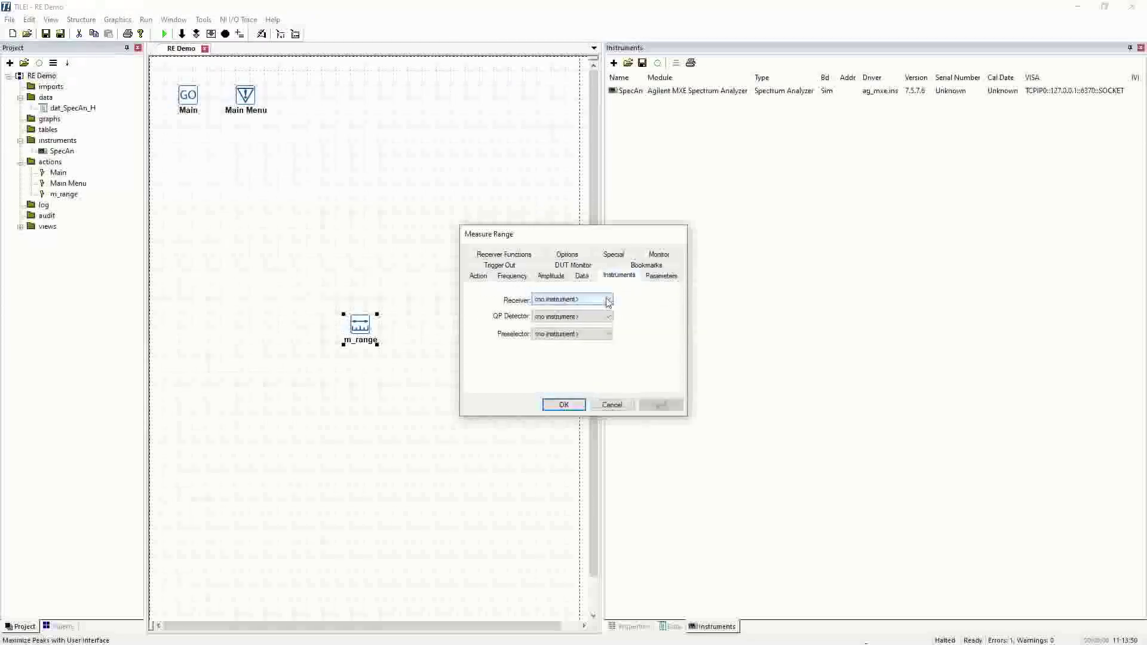
click(606, 300)
click(555, 320)
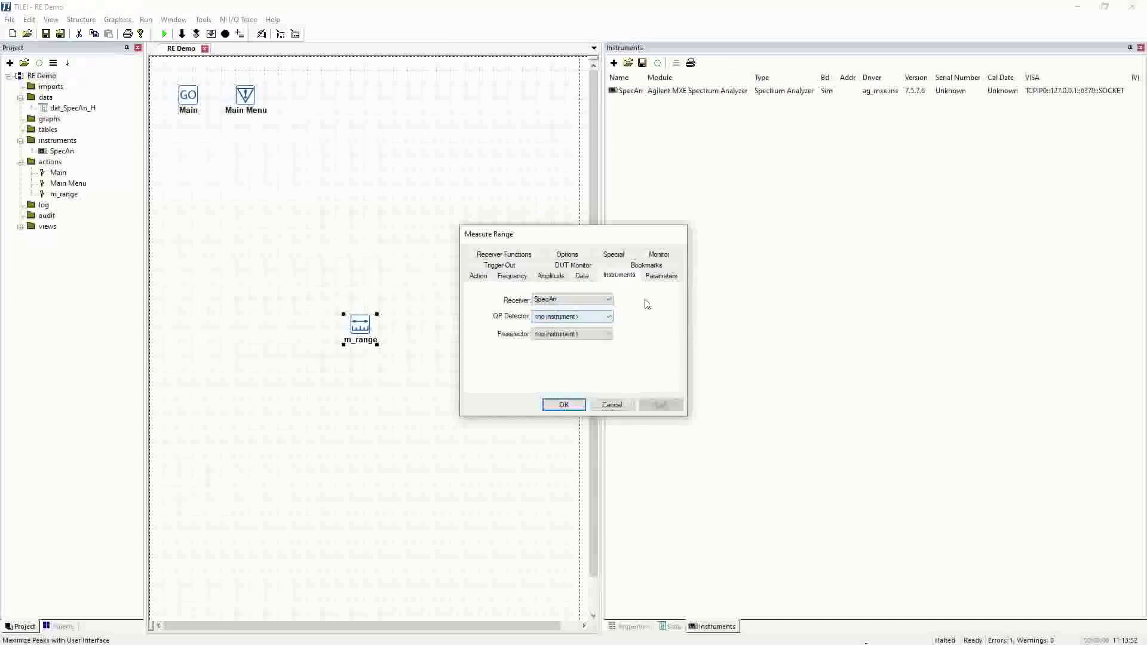
click(578, 409)
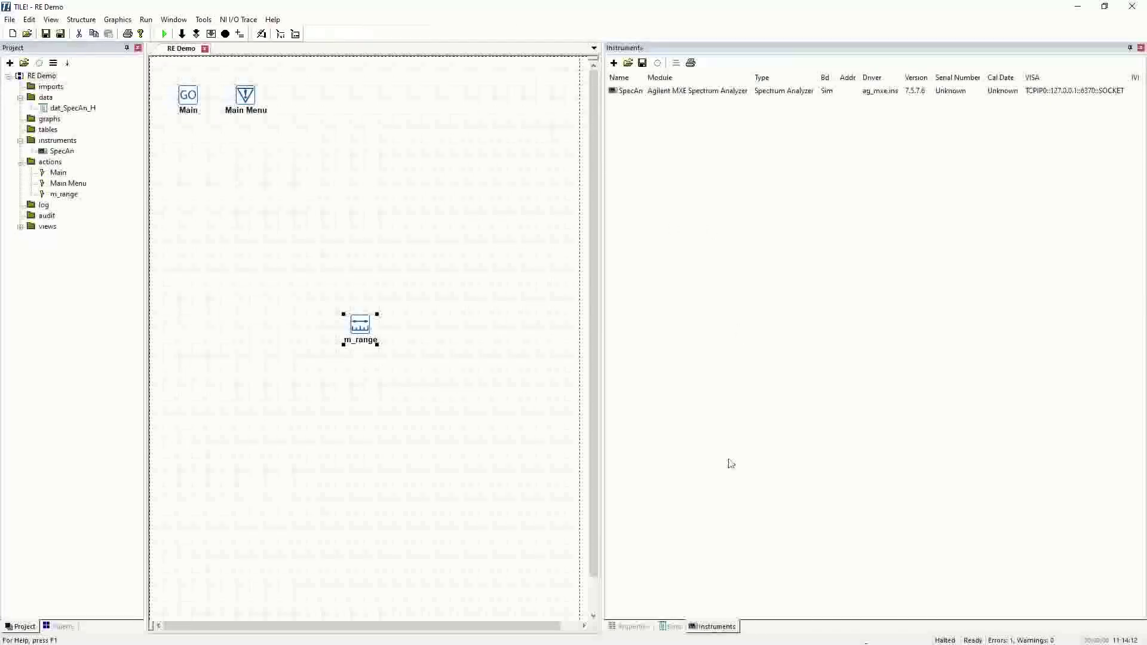
Step: Rename the m_range action as Sweep H
mouse_move(597, 289)
mouse_down()
mouse_move(601, 347)
mouse_move(600, 311)
mouse_up()
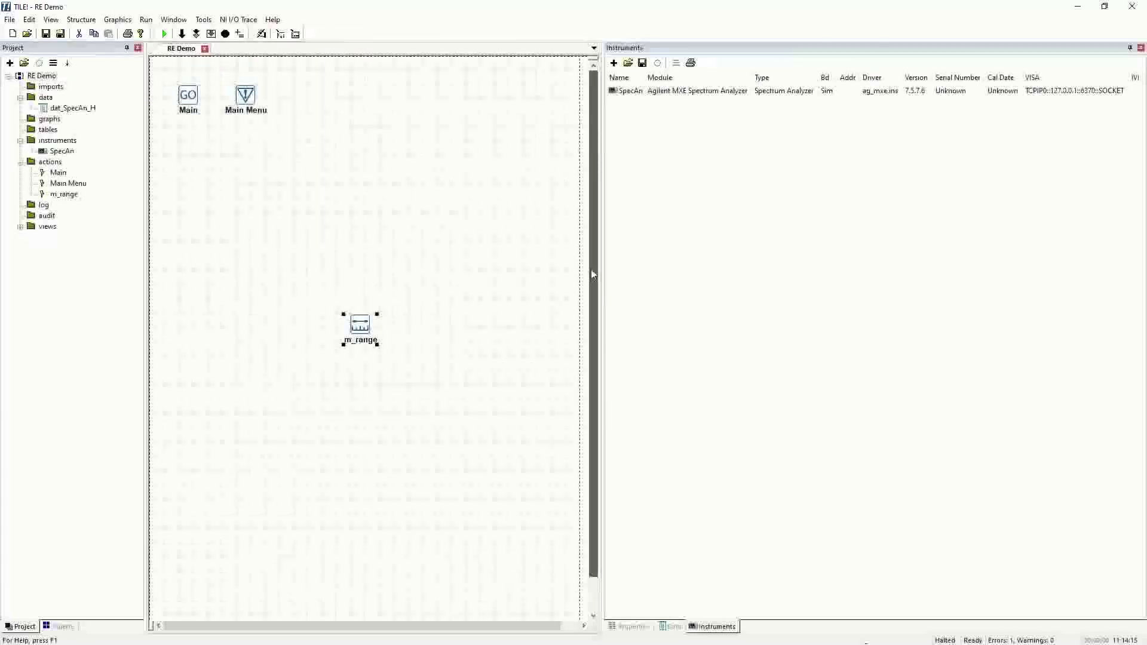
double_click(359, 327)
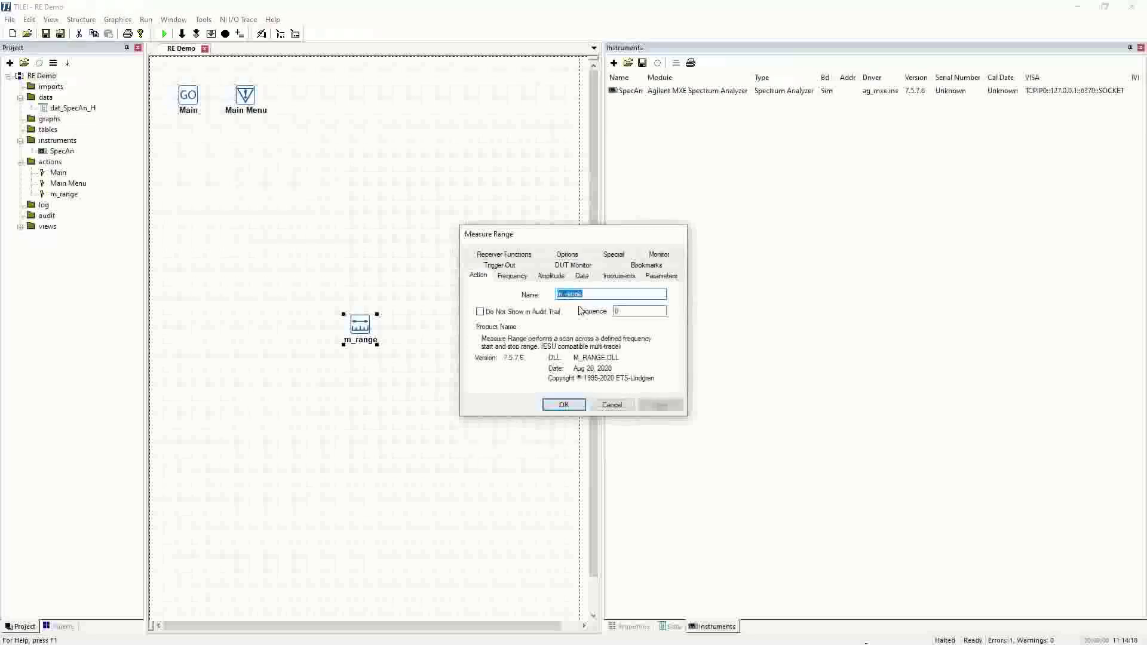
text(Sweep H)
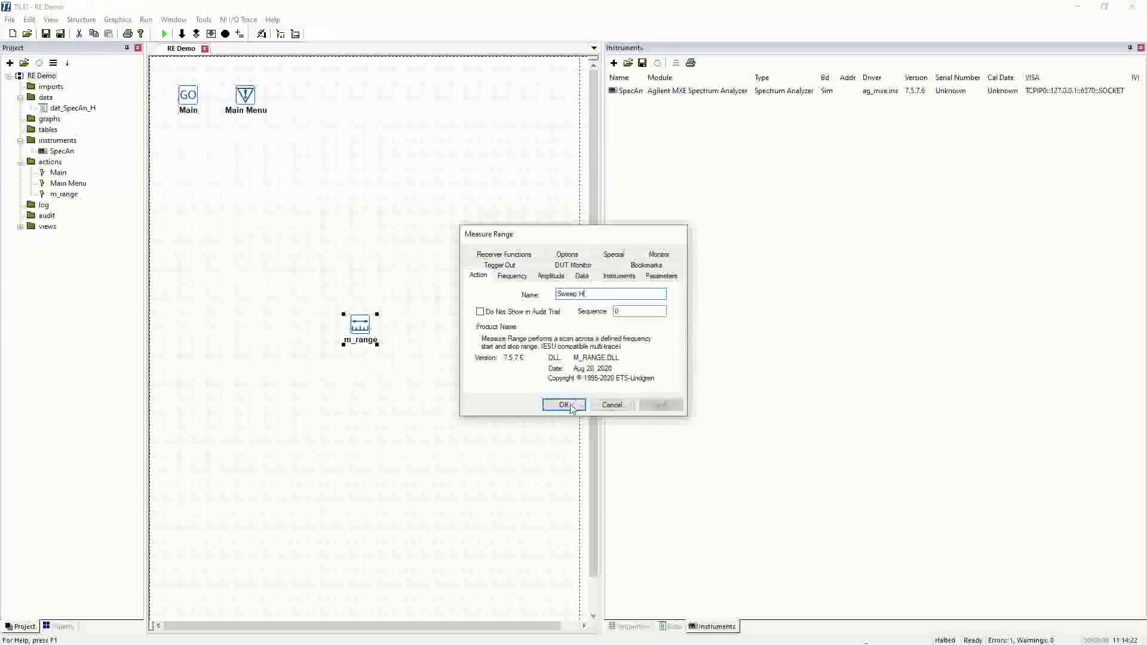
click(565, 406)
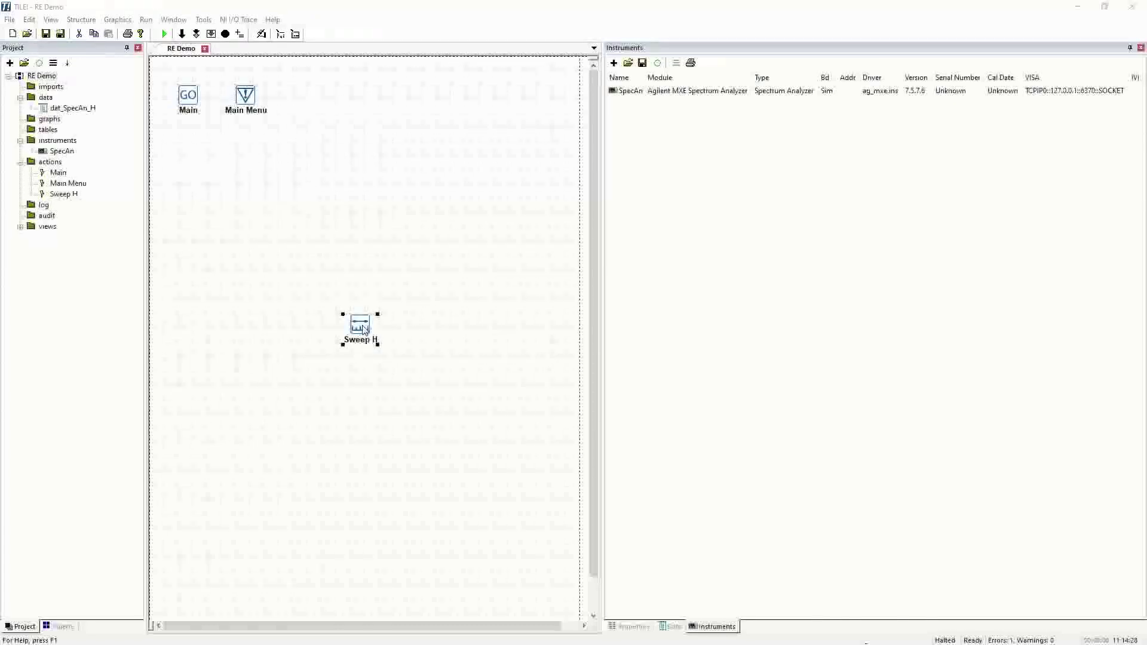
Step: Run the Sweep H action on its own from the flowchart
click(370, 220)
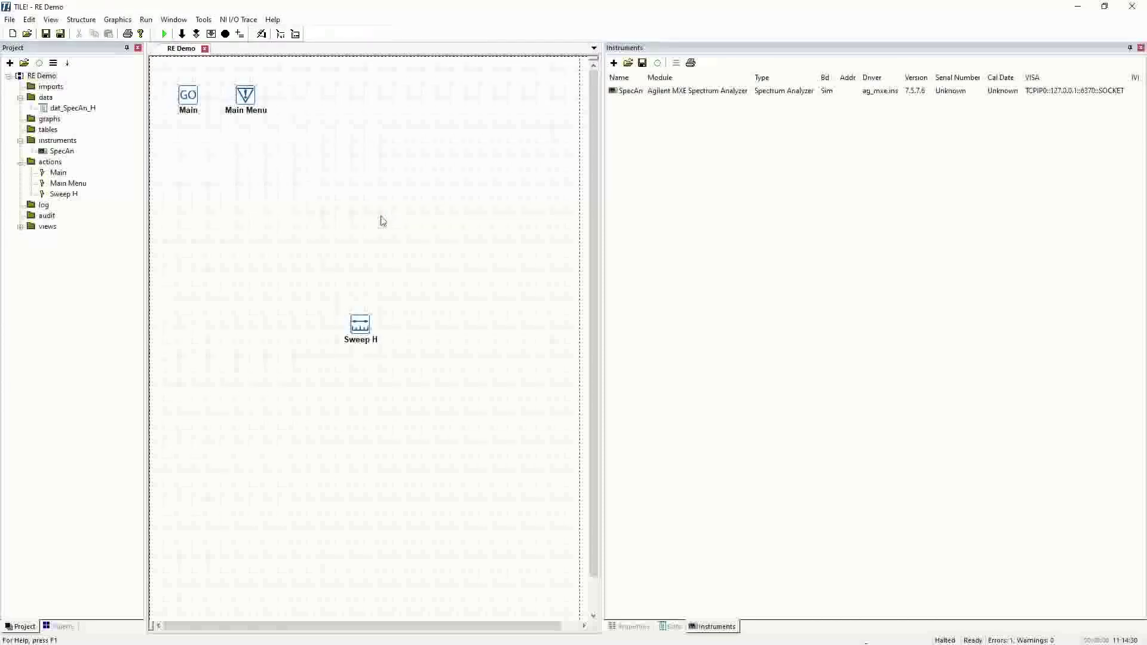
right_click(361, 331)
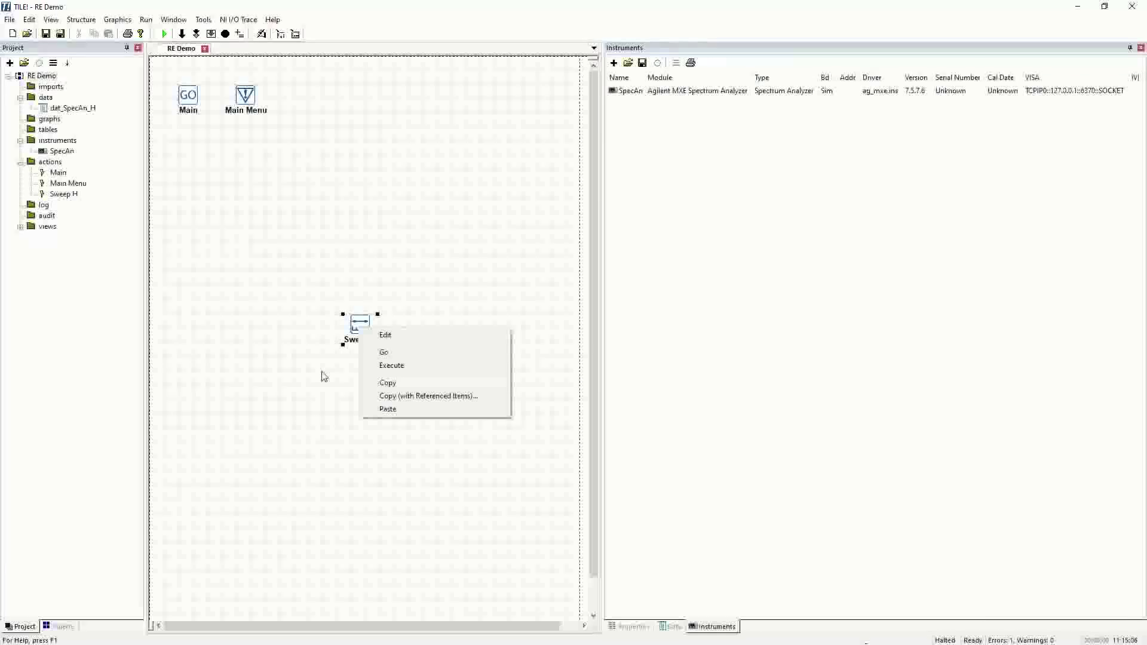
click(394, 353)
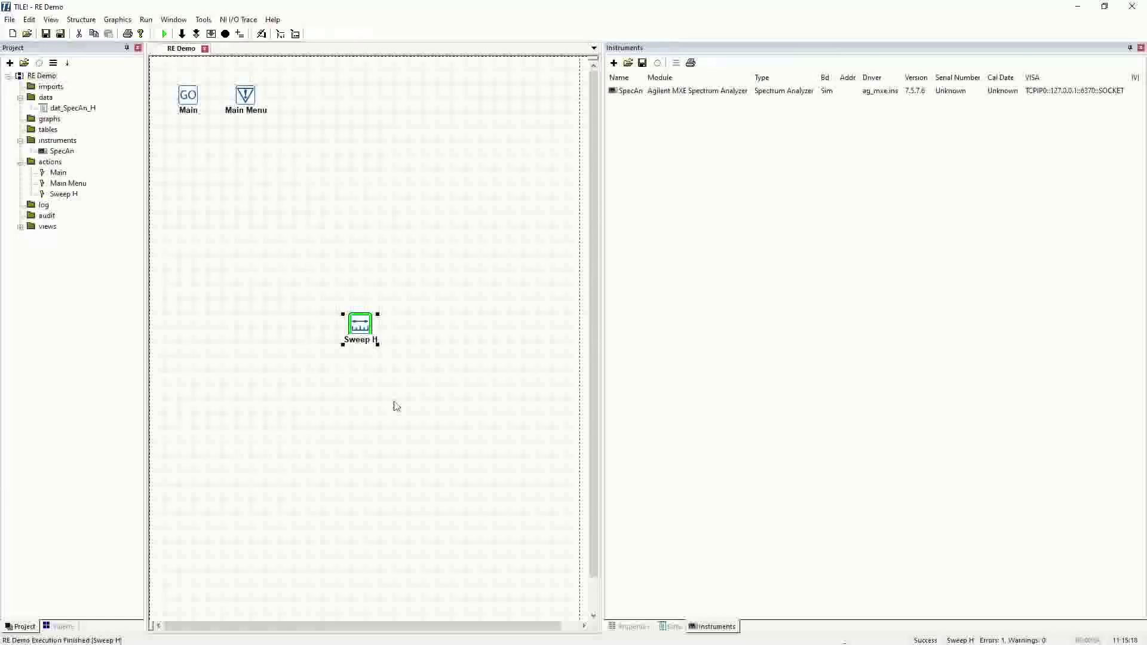
Step: Open the dat_SpecAn_H data item and examine its measured frequency values
click(670, 628)
click(657, 95)
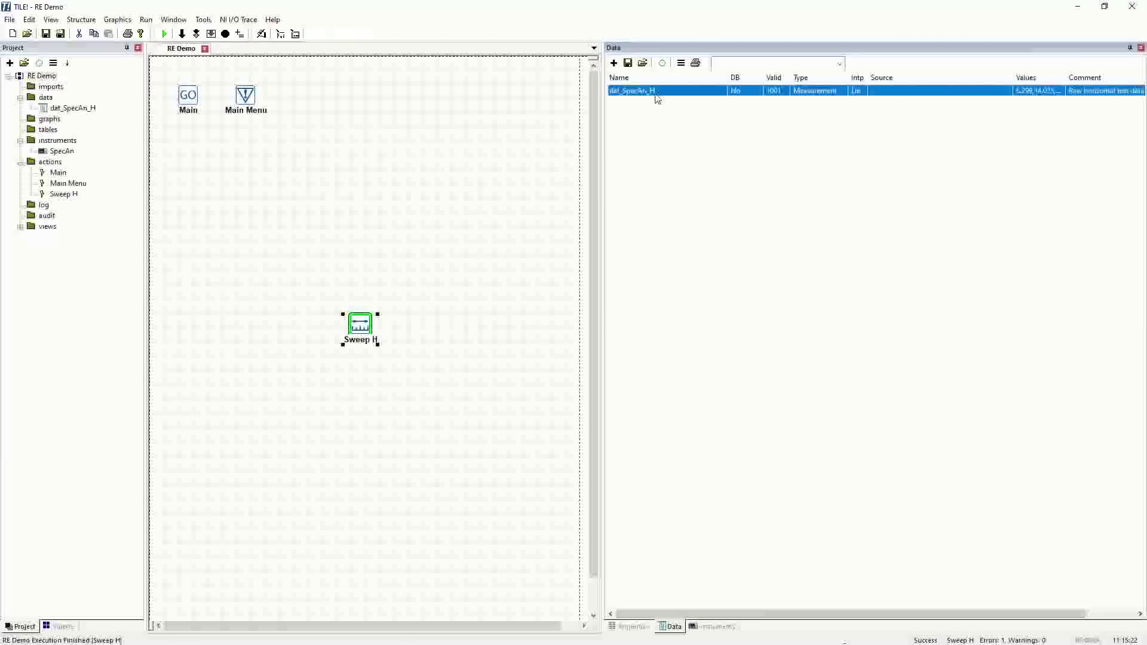
double_click(657, 95)
click(443, 202)
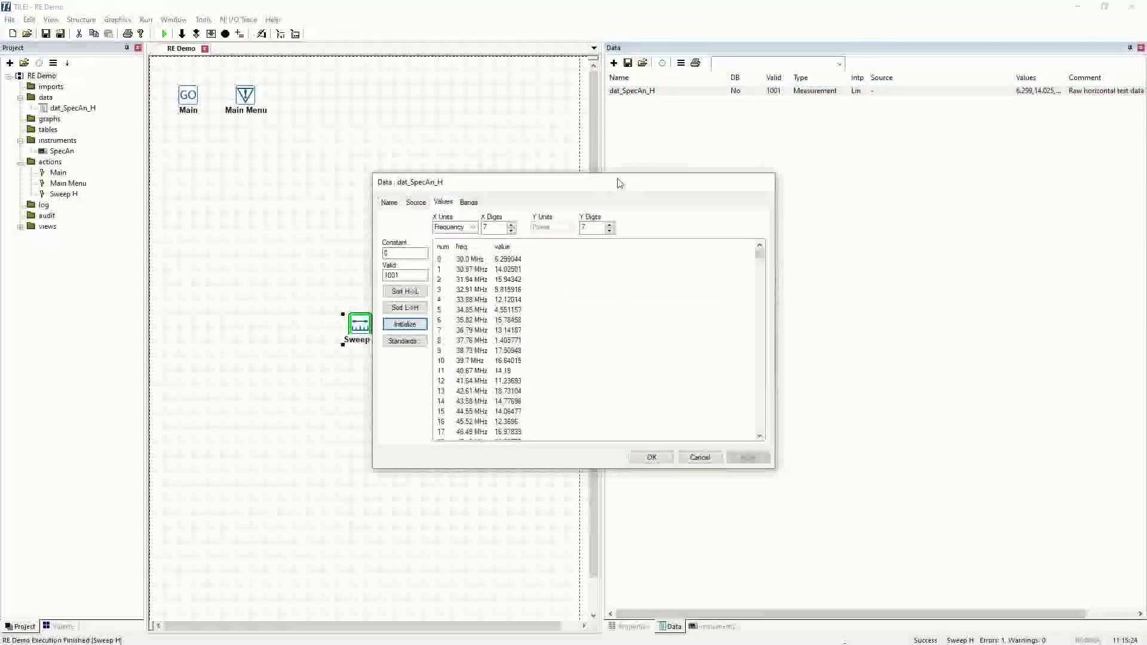
Step: Examine the measured values of dat_SpecAn_H across the frequency range and close the data item
drag(620, 183, 746, 150)
mouse_move(886, 221)
mouse_down()
mouse_move(901, 380)
mouse_move(896, 219)
mouse_up()
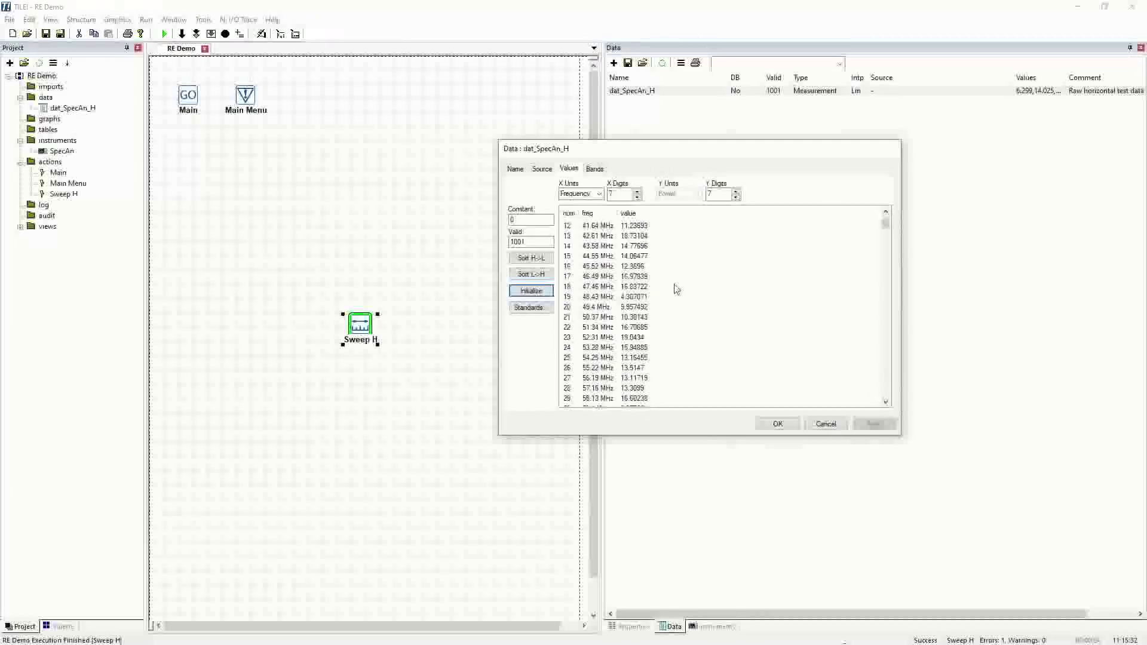
scroll(677, 289, down, 13)
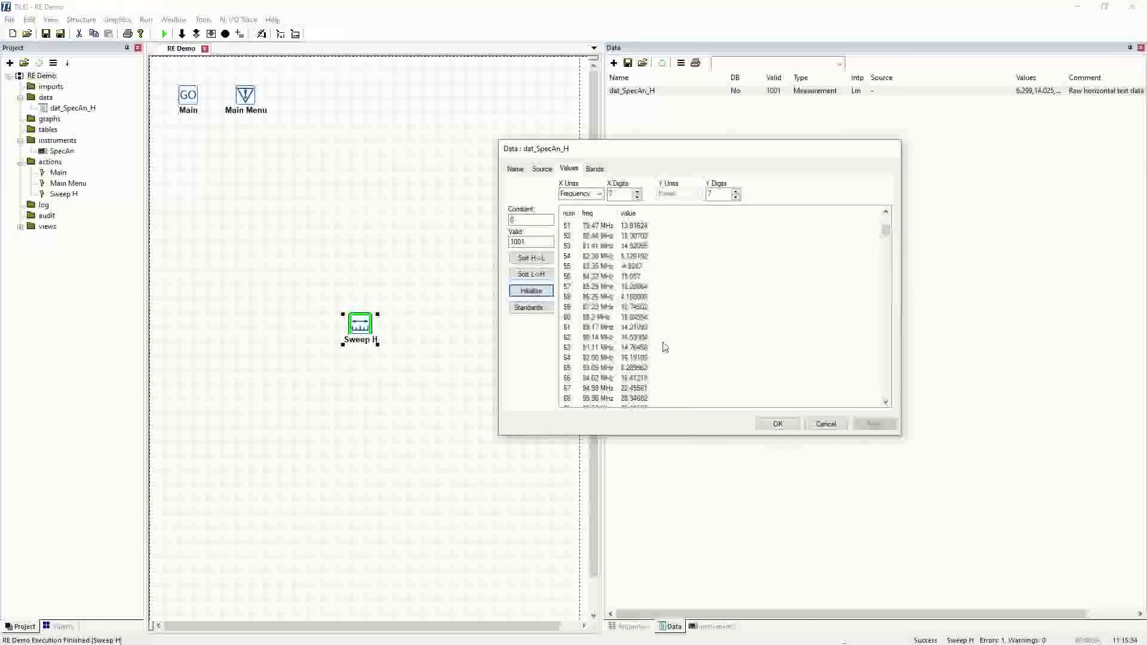
scroll(663, 341, down, 1)
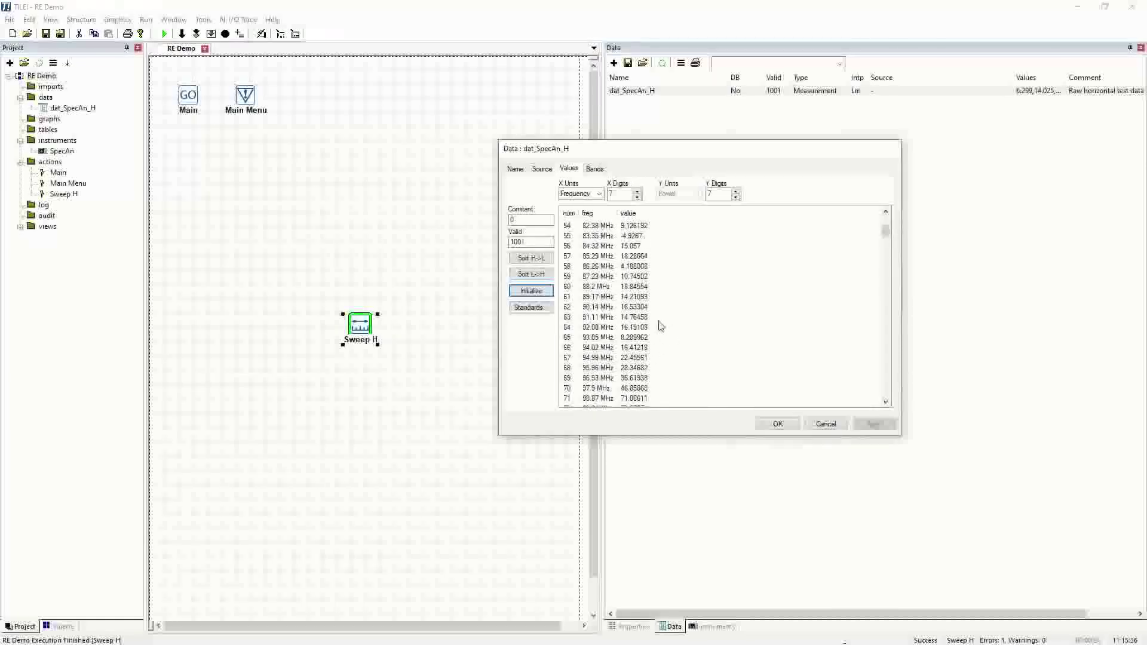
scroll(608, 390, down, 1)
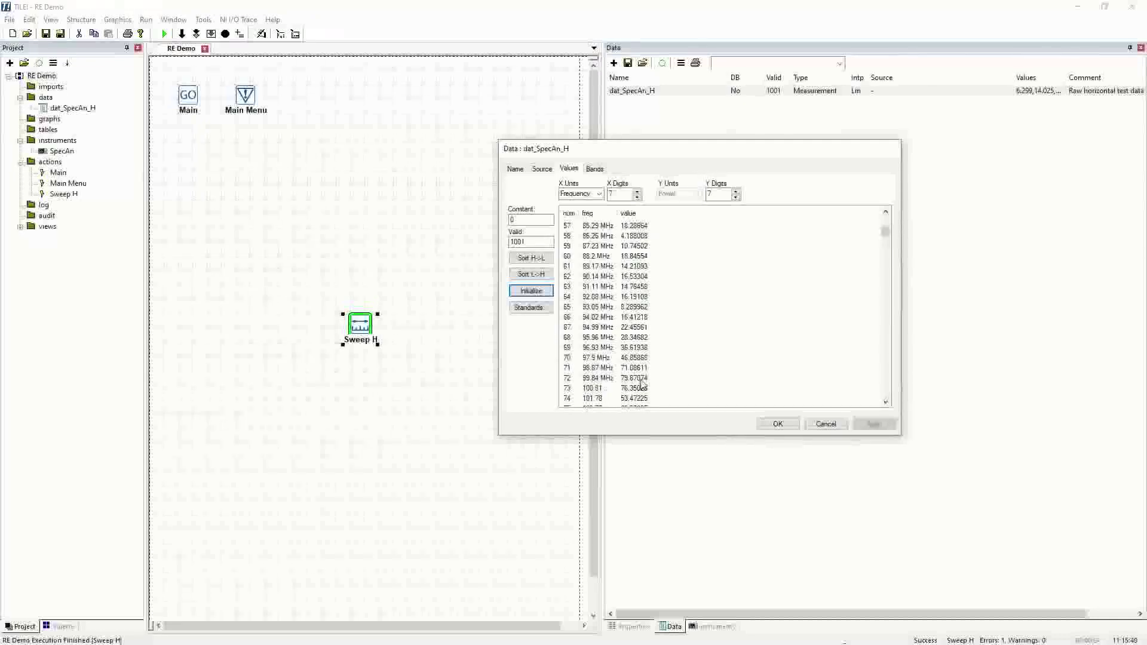
scroll(643, 385, down, 1)
scroll(642, 385, down, 9)
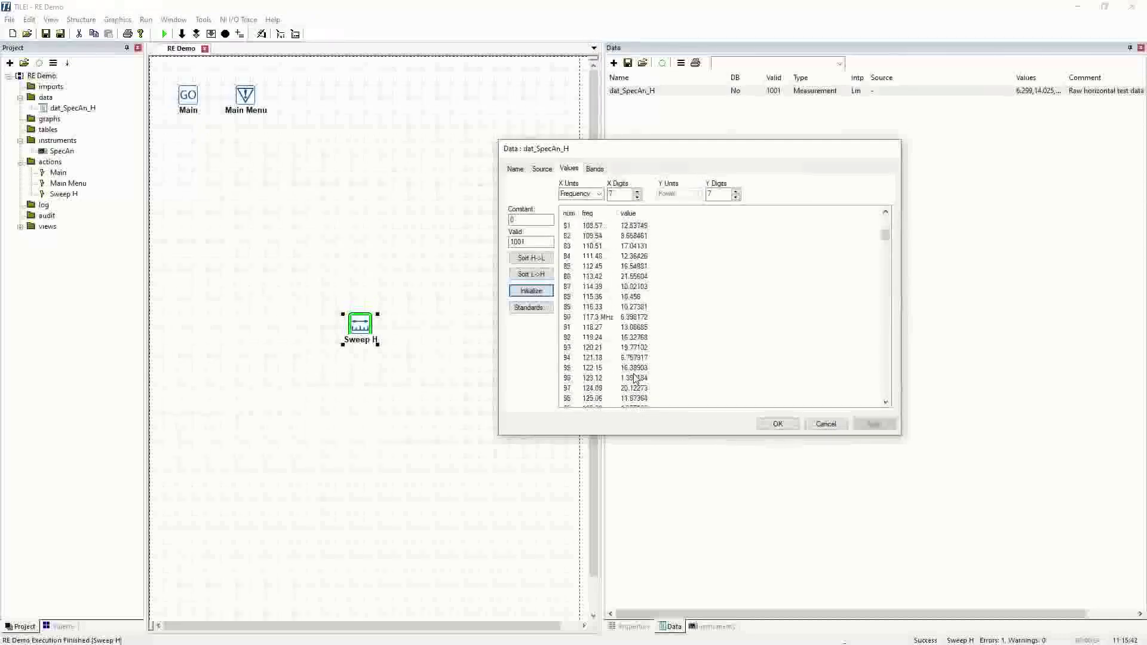
scroll(635, 378, down, 7)
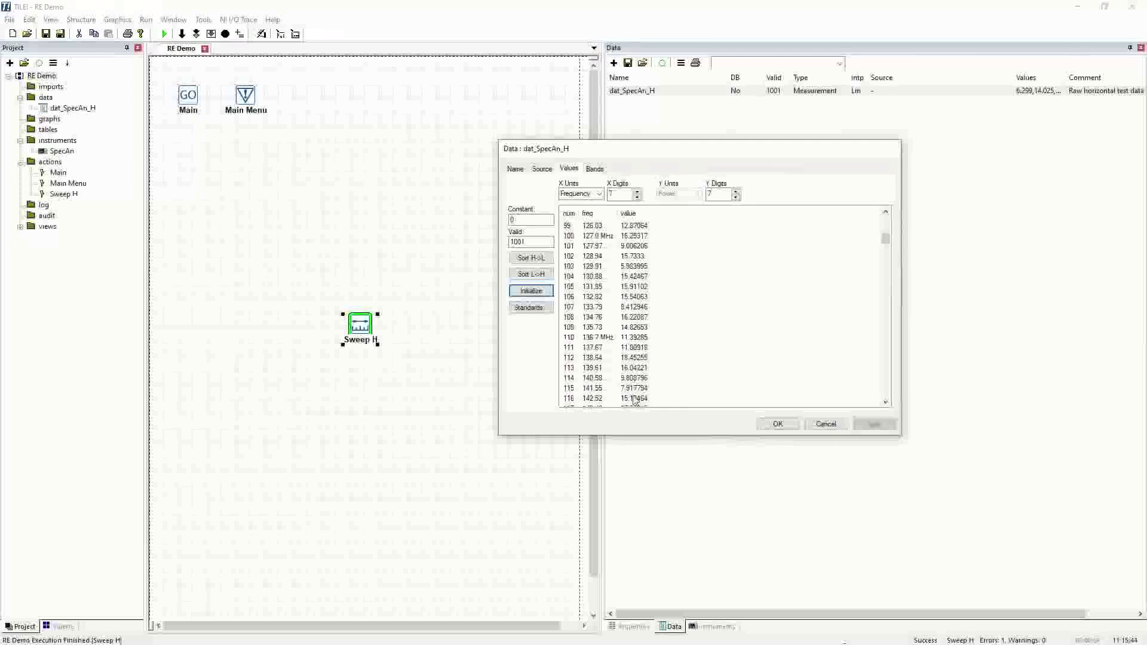
scroll(641, 380, up, 20)
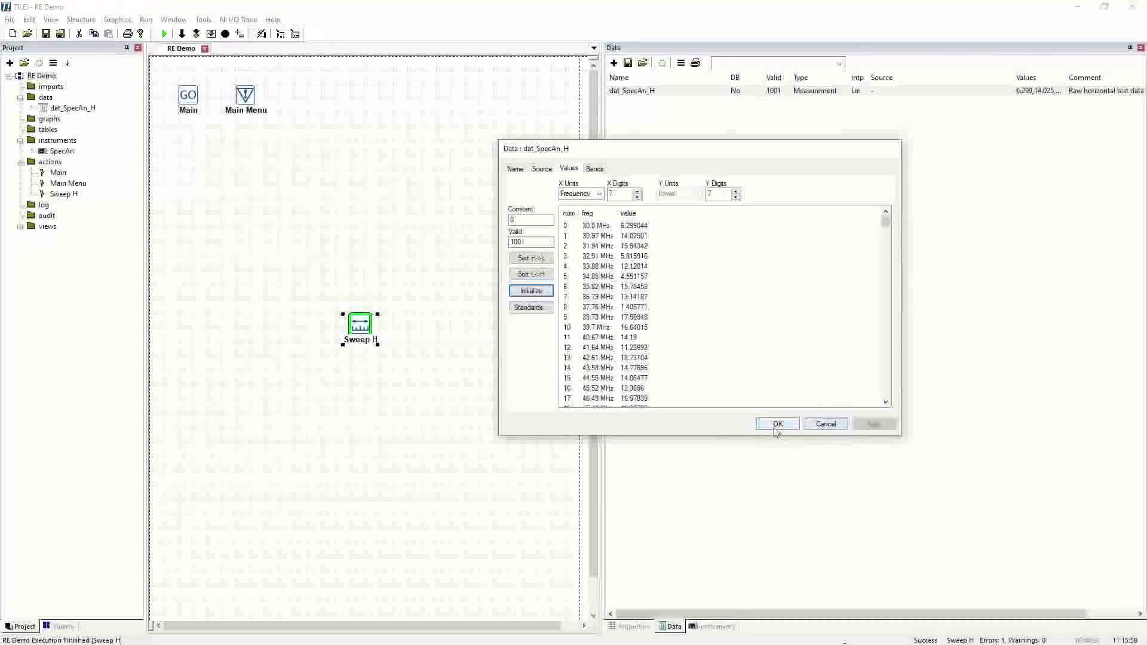
click(777, 425)
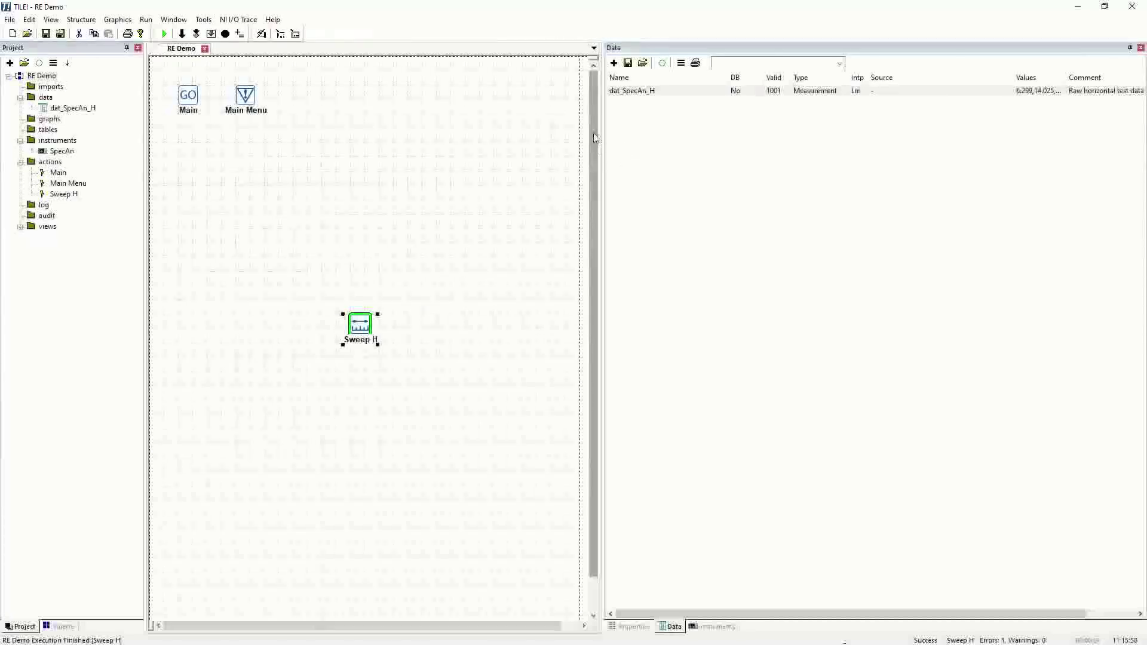
Step: Try to run the profile's main action from the flowchart and dismiss the notice
drag(595, 172, 596, 117)
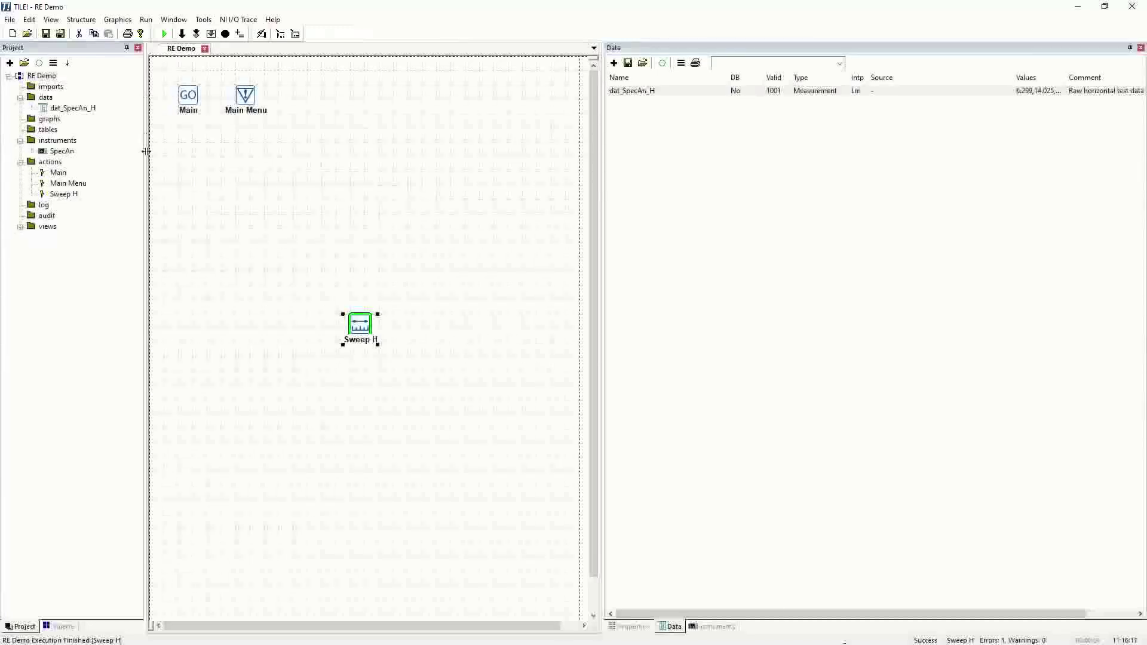
click(166, 34)
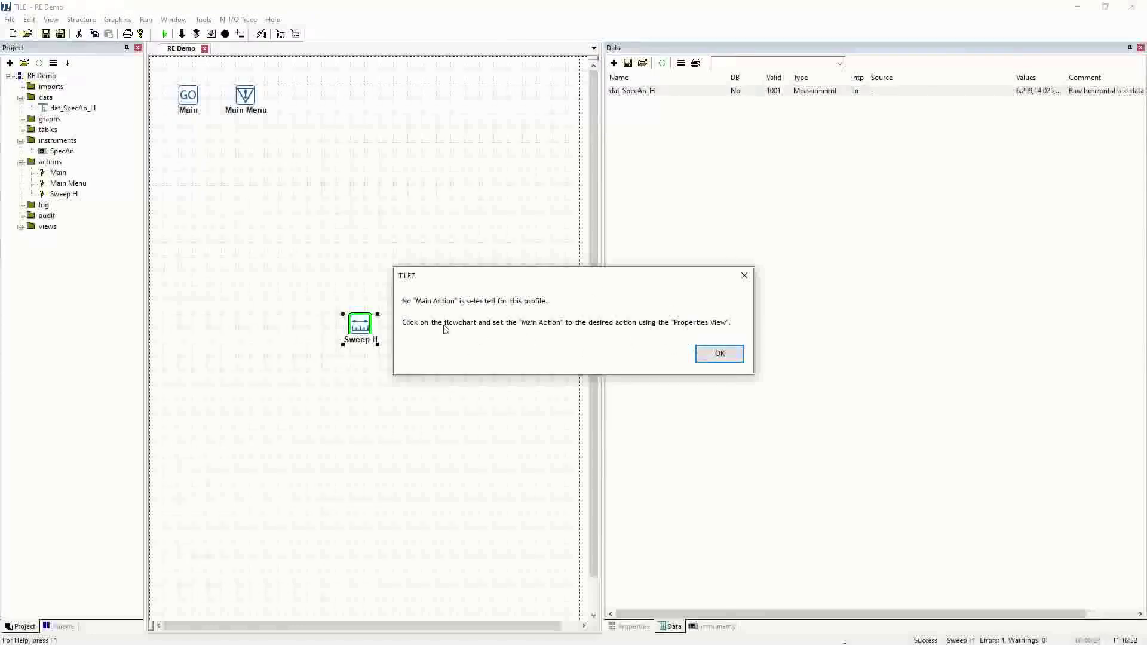
click(720, 353)
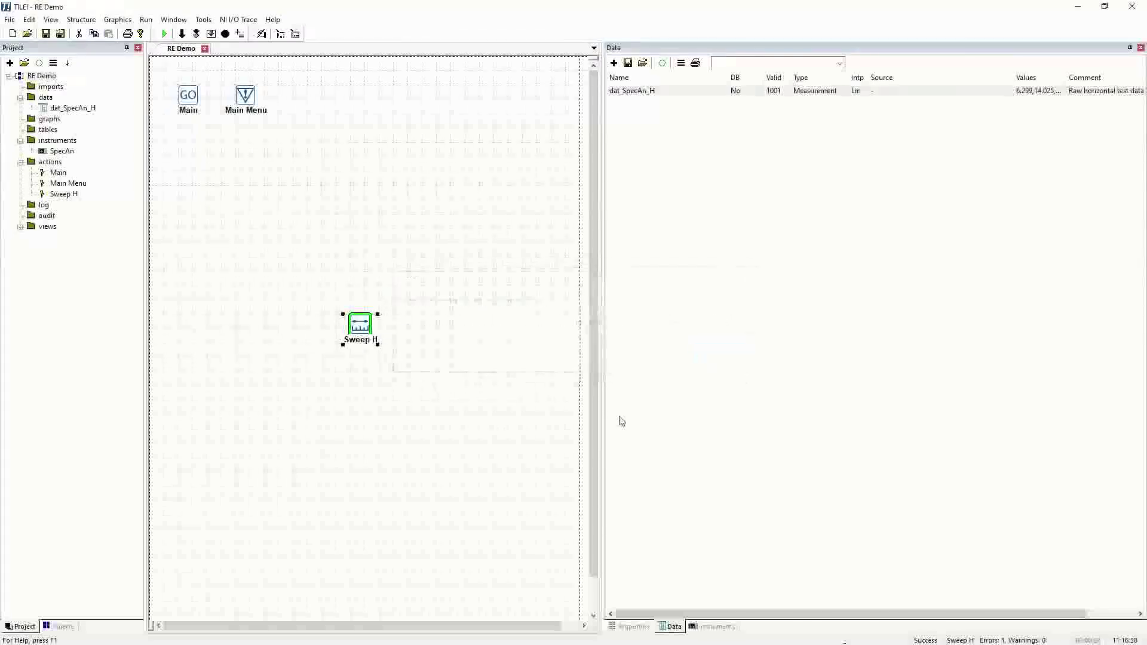
Step: Set the flowchart's Main Action property to Main and run the profile
click(634, 627)
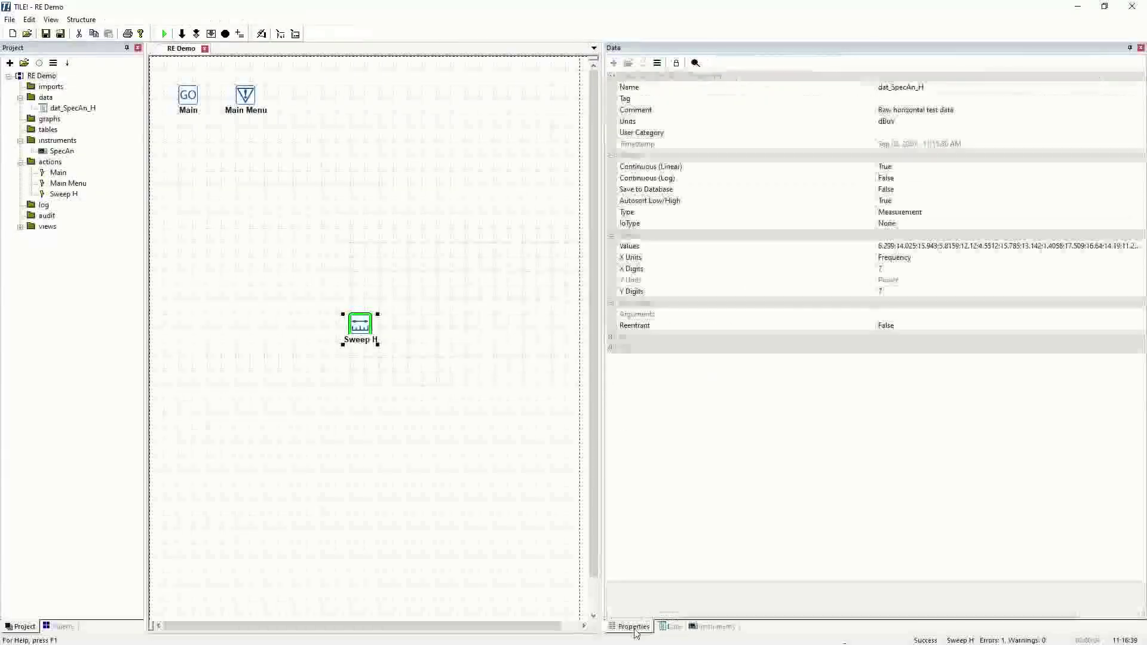
click(451, 197)
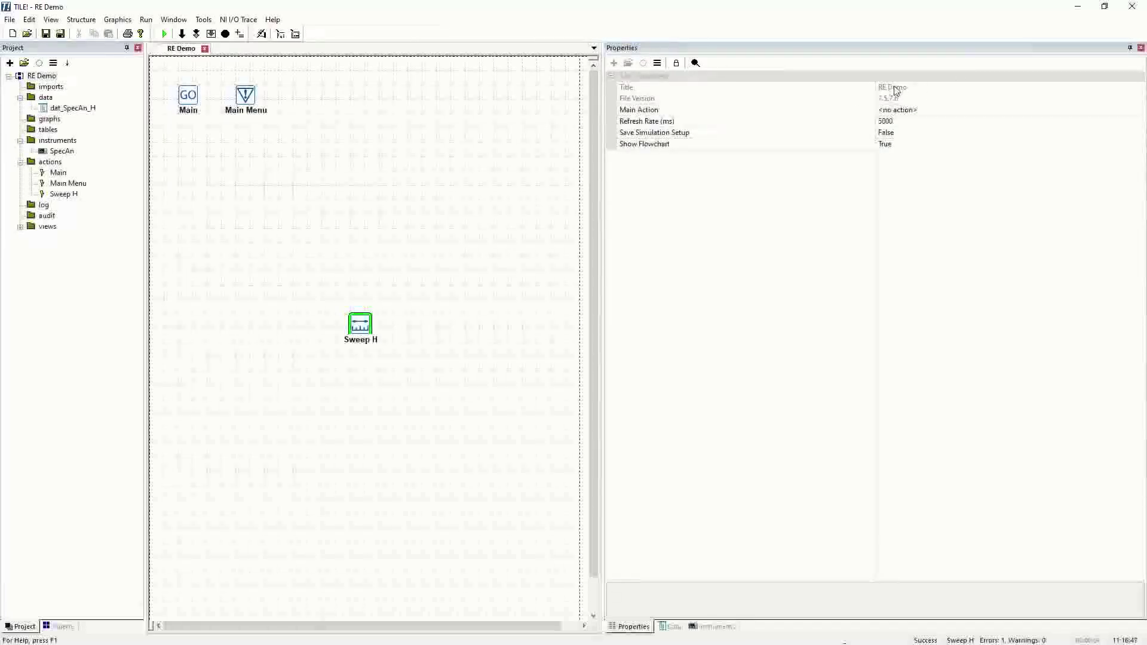
click(899, 112)
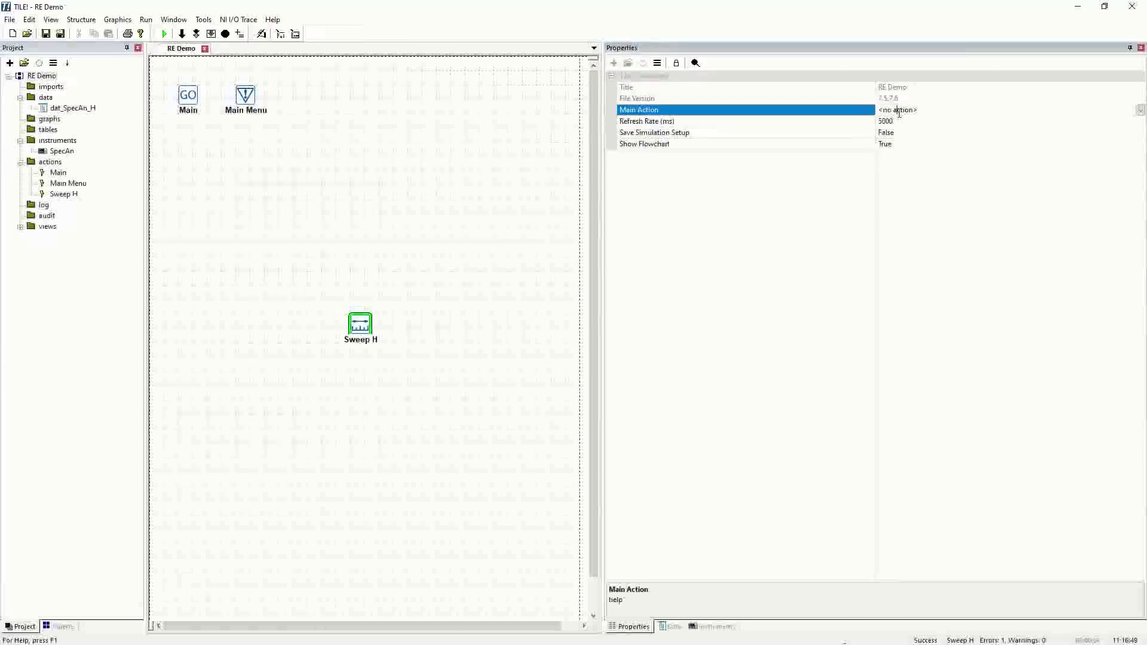
click(1141, 112)
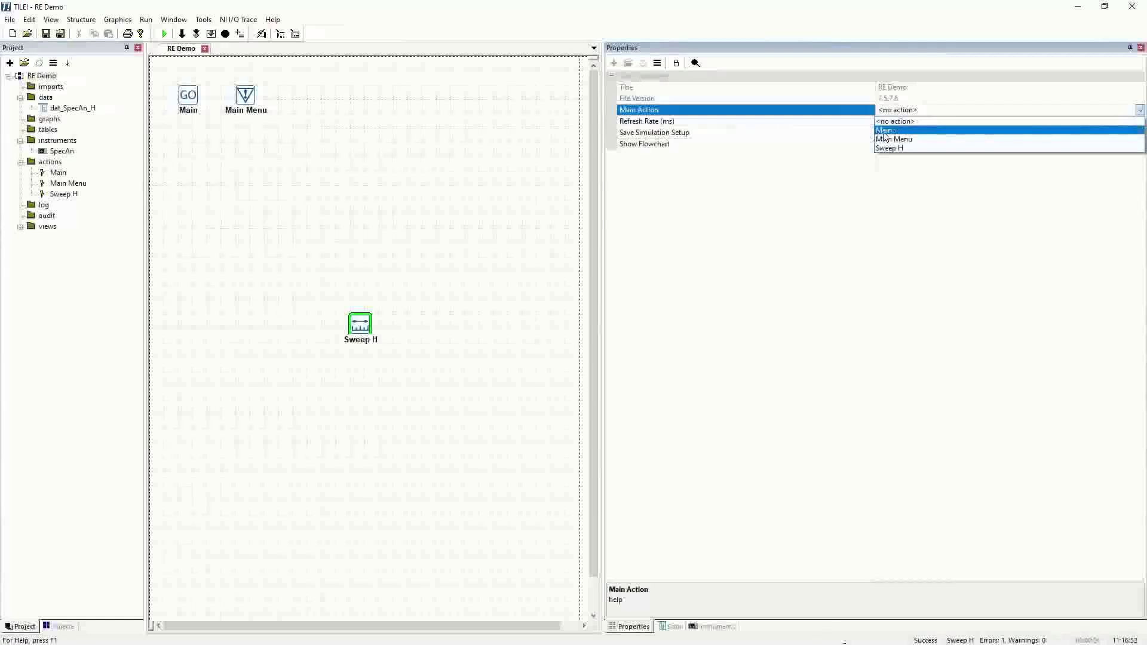
click(884, 131)
click(505, 194)
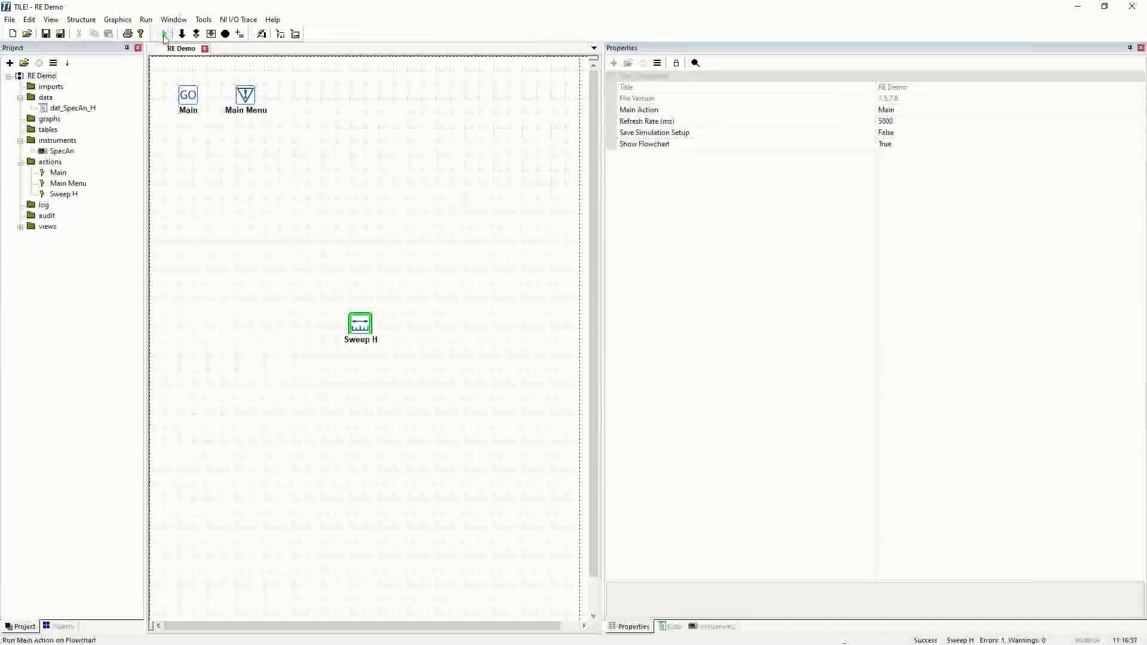
click(165, 33)
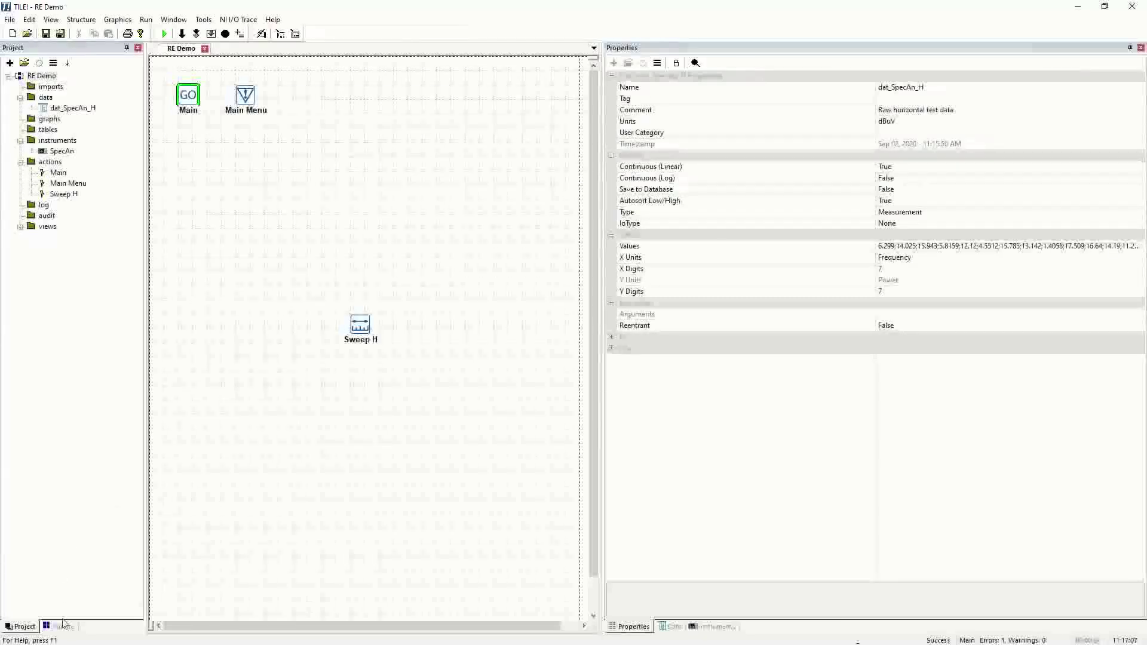
Step: Link the Main action to the Main Menu action with a connecting line
click(63, 627)
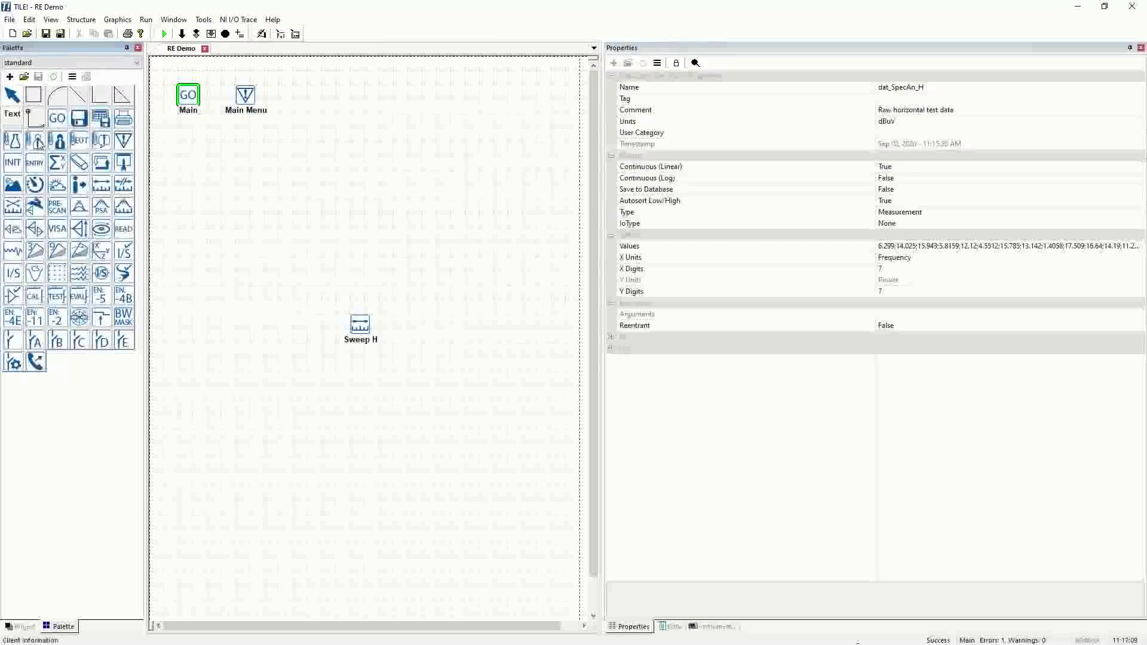
click(36, 120)
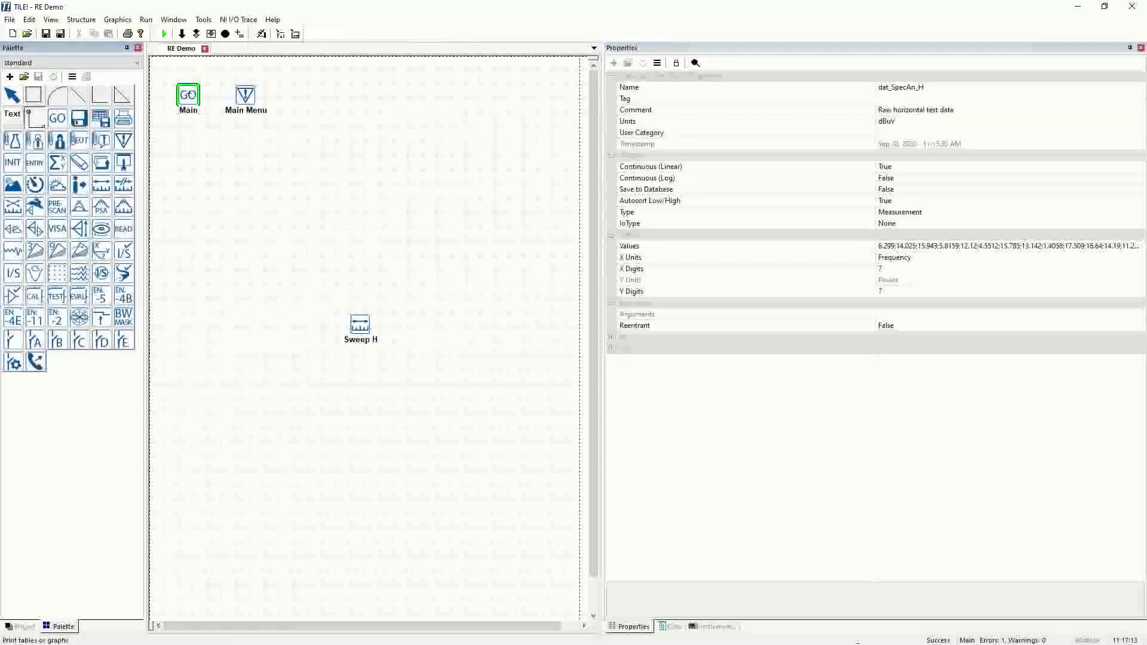
click(193, 94)
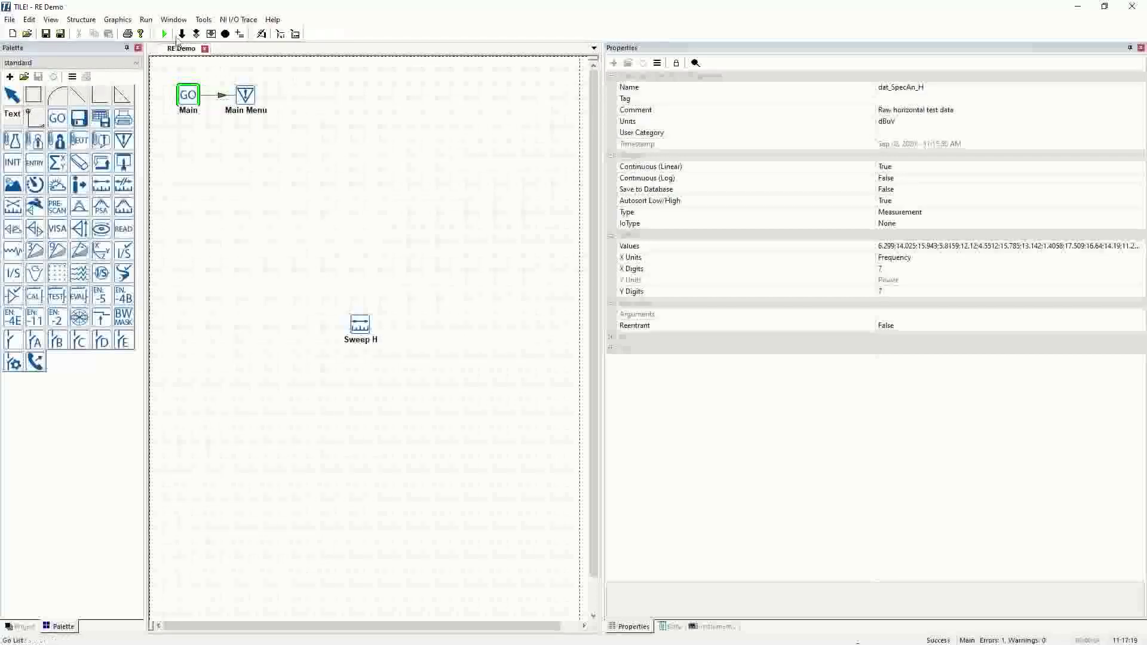
Step: Run the profile twice, answering the Main Menu prompt with Yes the first time and Cancel the second
click(164, 33)
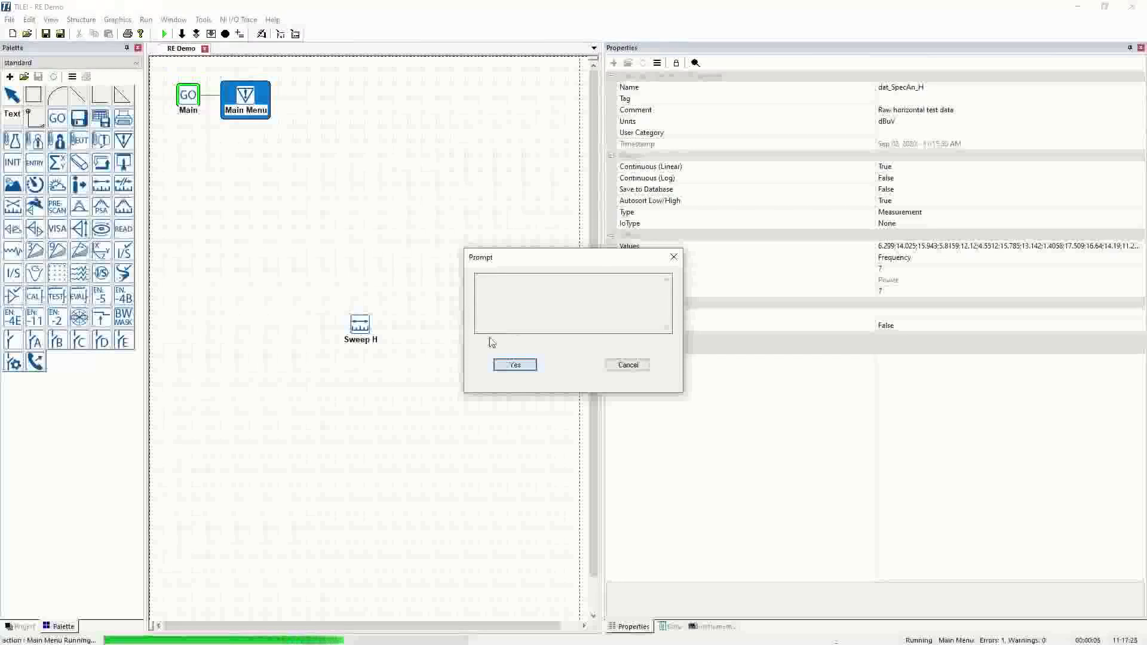
click(514, 365)
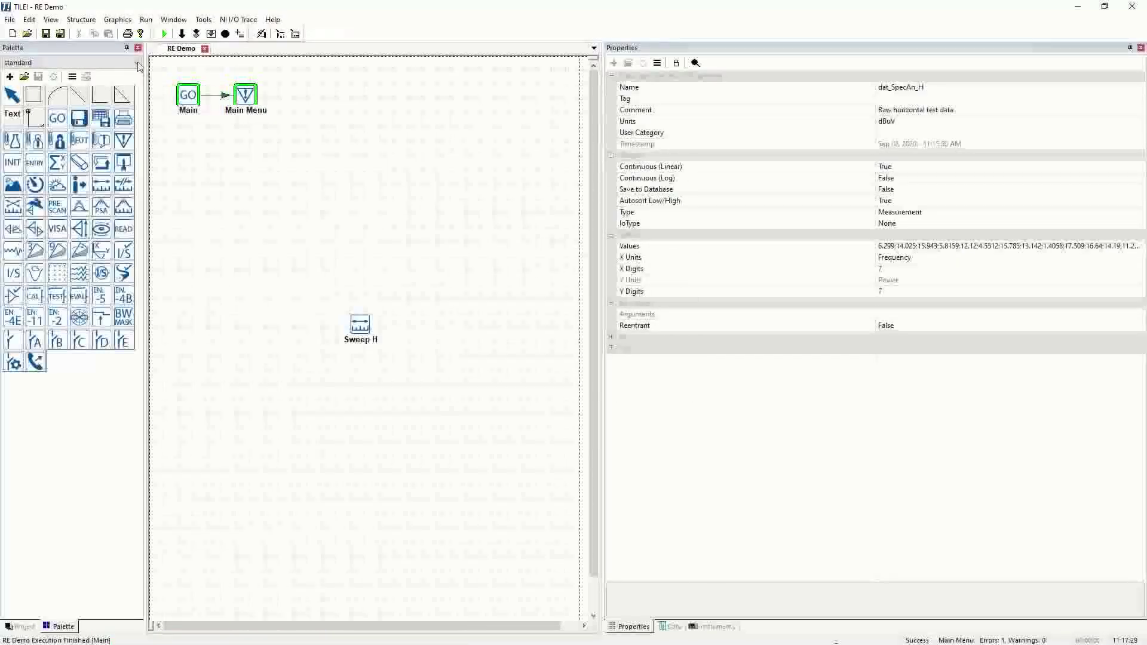
click(165, 33)
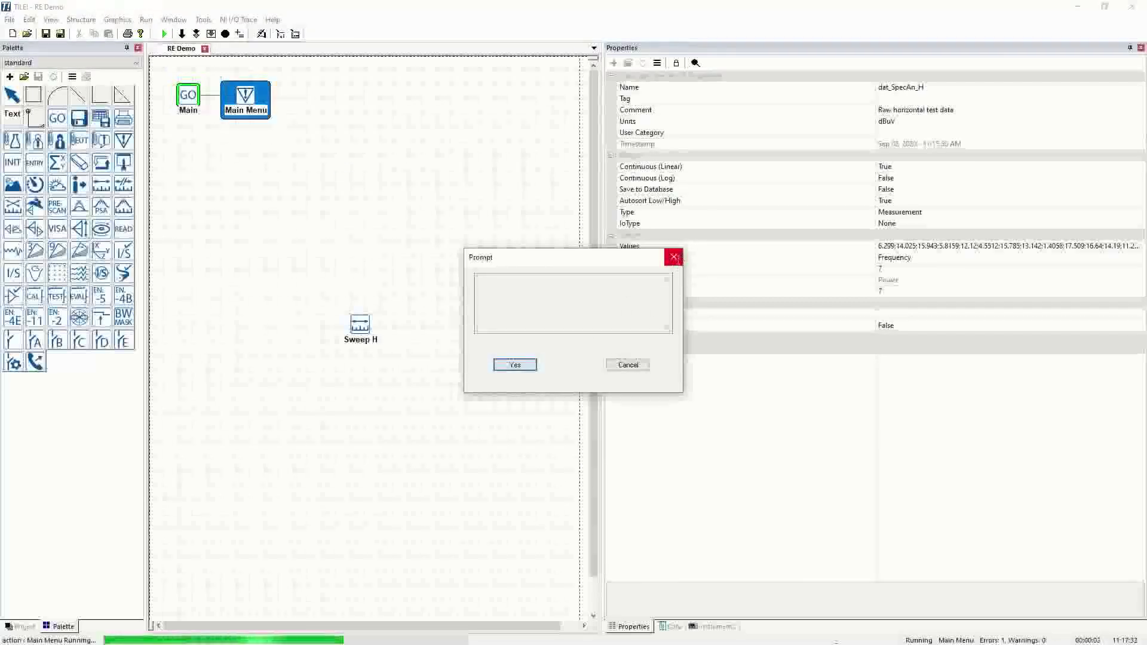
click(632, 366)
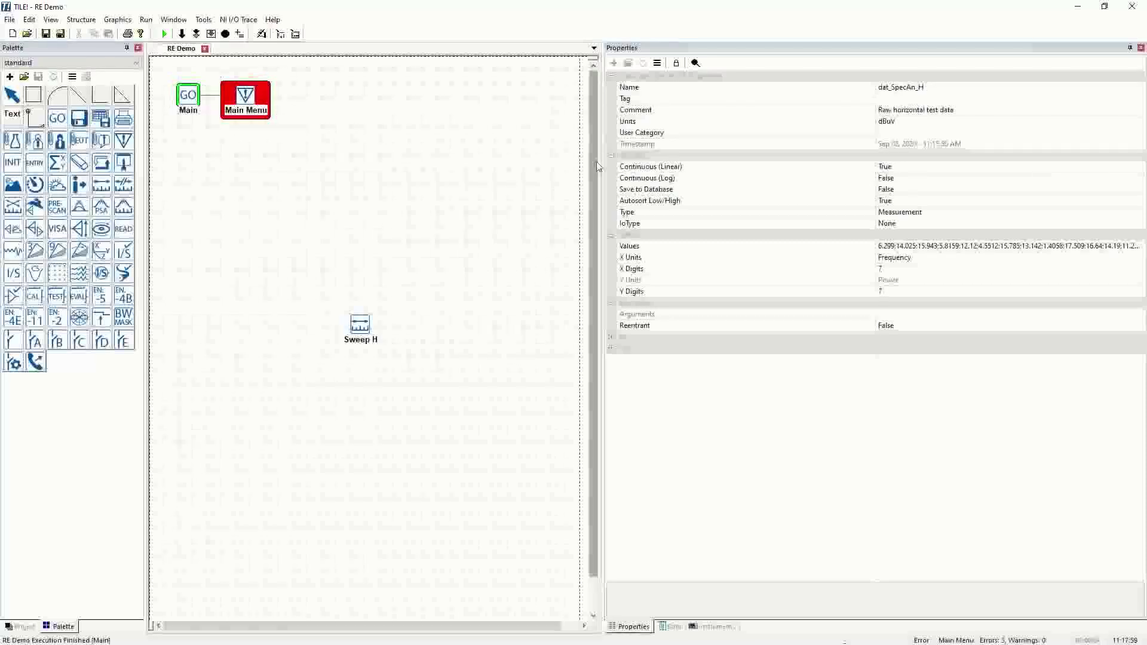
Step: Place four Start actions in a column below Main and shift Sweep H slightly toward them
scroll(596, 162, down, 1)
scroll(426, 184, up, 1)
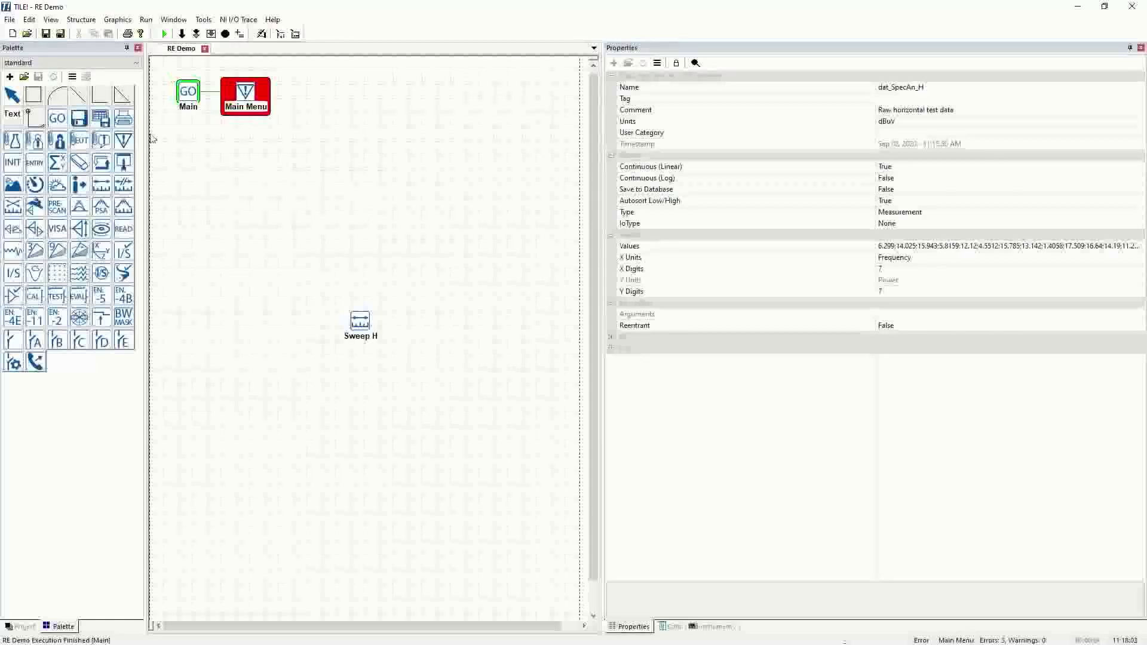
click(58, 122)
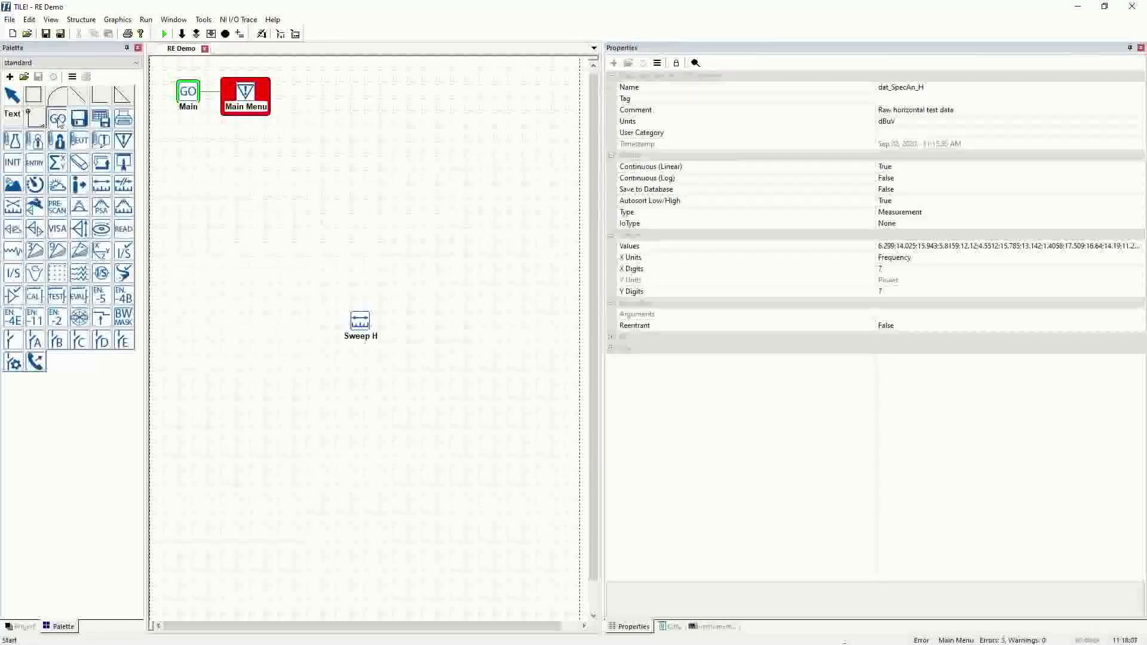
click(184, 168)
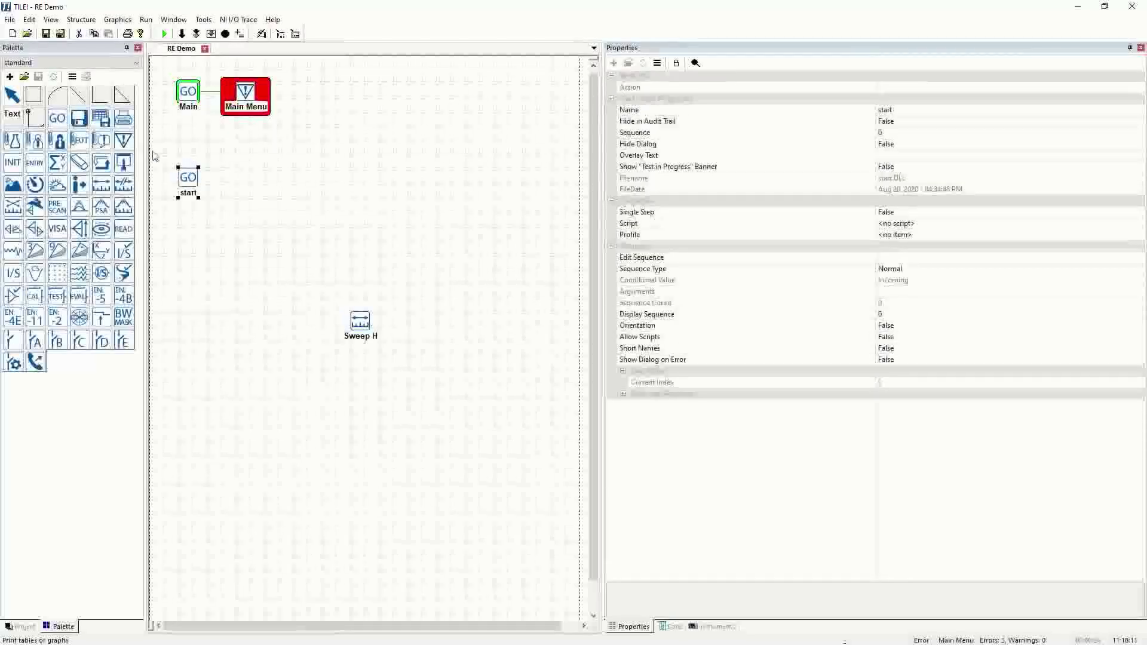
click(57, 119)
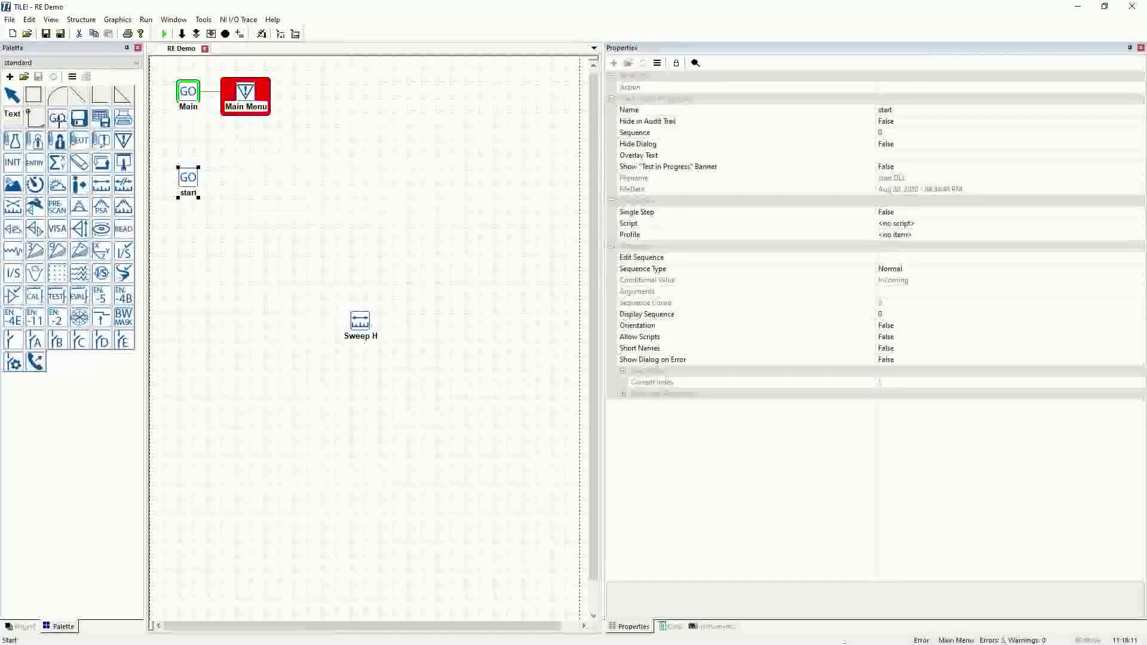
click(182, 247)
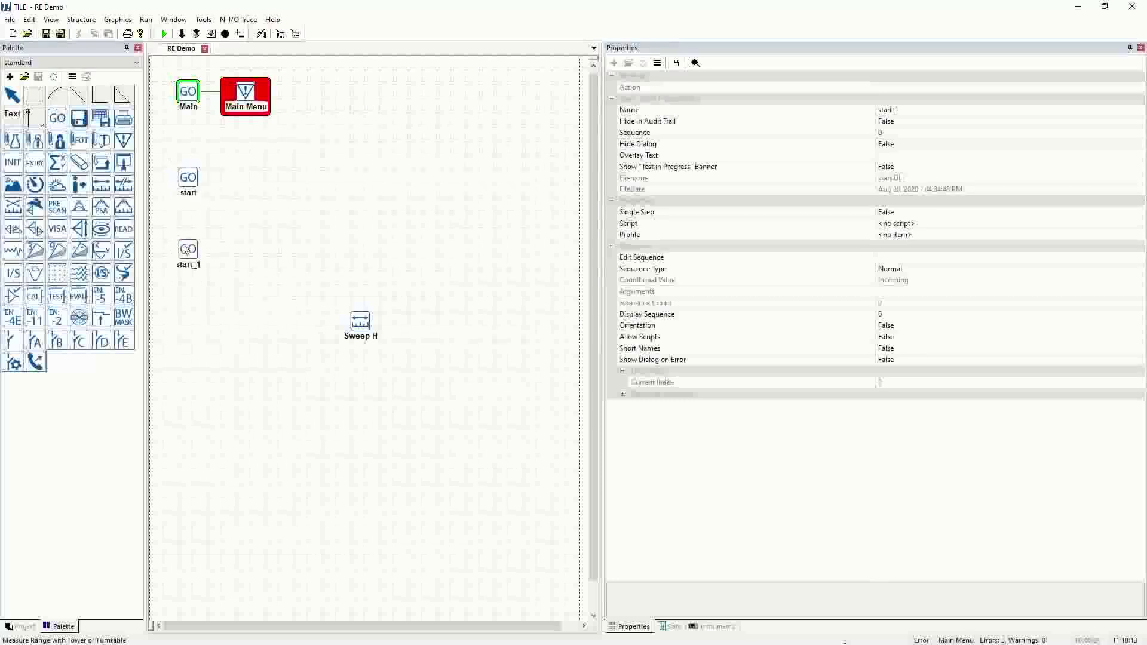
click(185, 313)
click(57, 119)
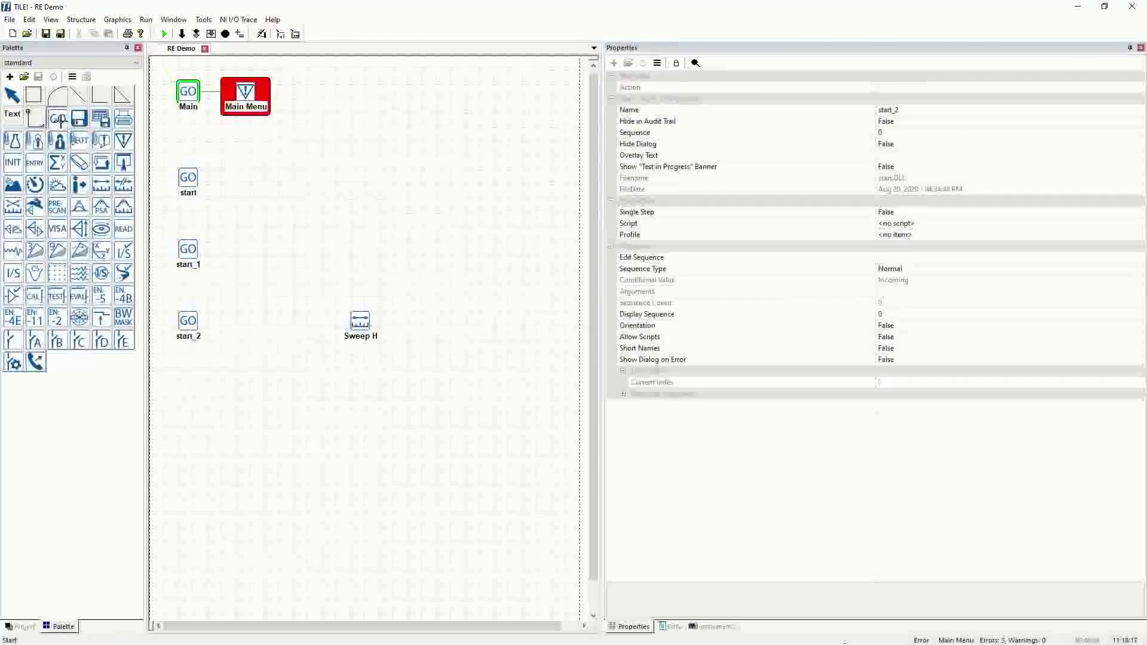
click(181, 385)
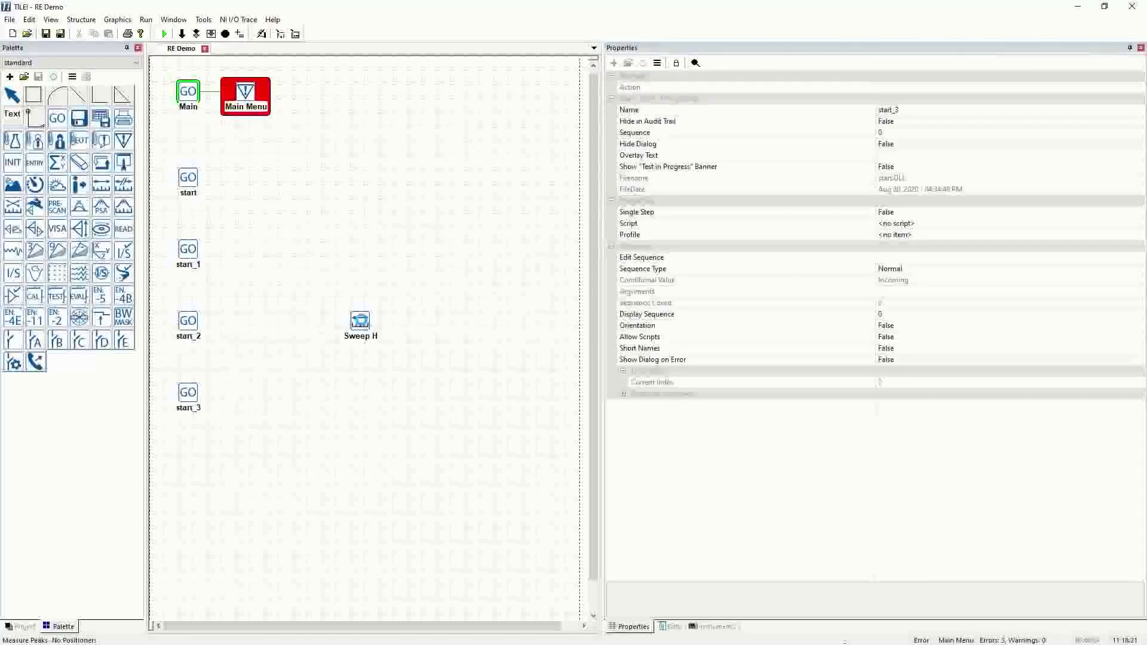
click(362, 324)
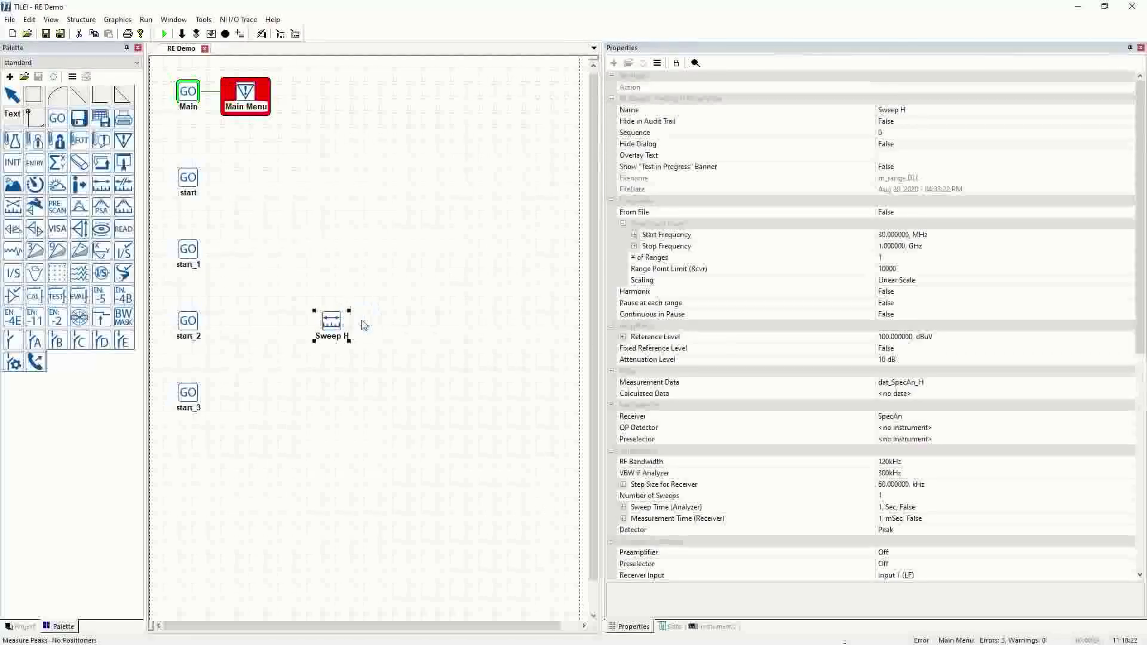
click(326, 202)
Step: Rename the uppermost of the new Start actions as Clear Data
double_click(184, 187)
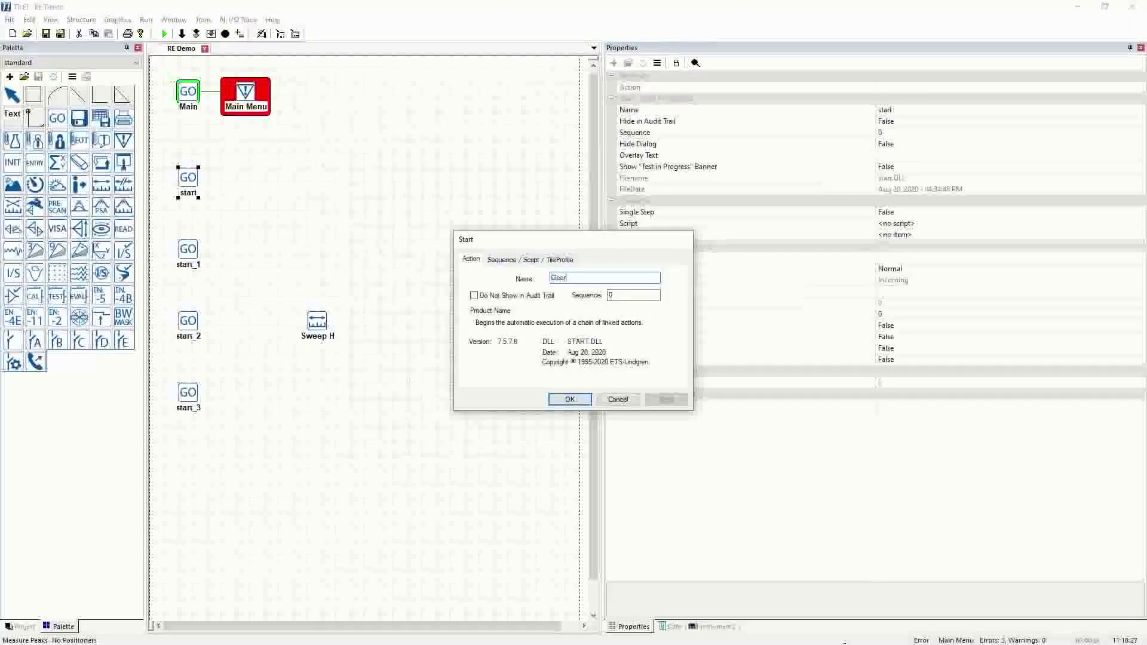
text(Clear Data)
click(570, 400)
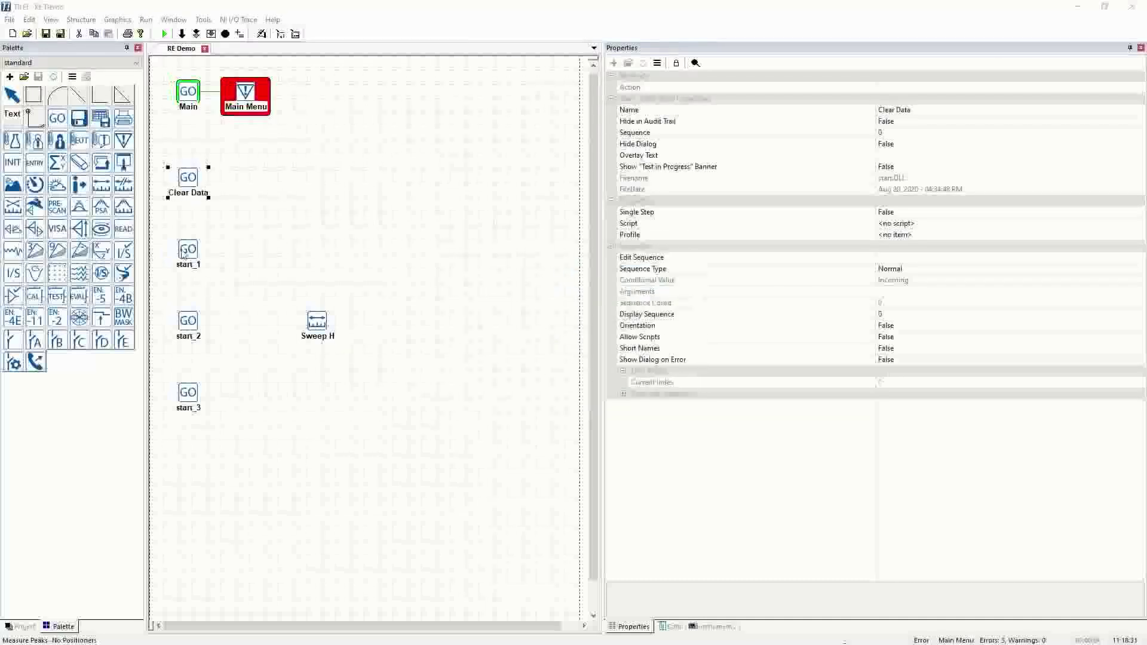
Step: Rename the Start action directly below Clear Data as Test Info
double_click(187, 251)
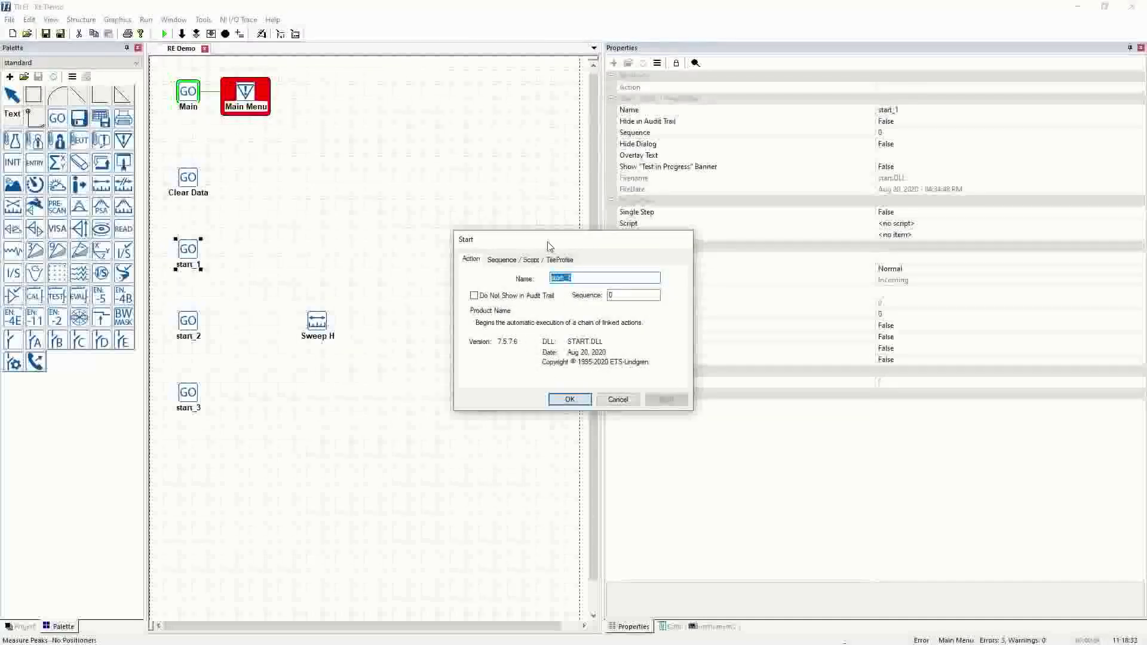
text(Test In)
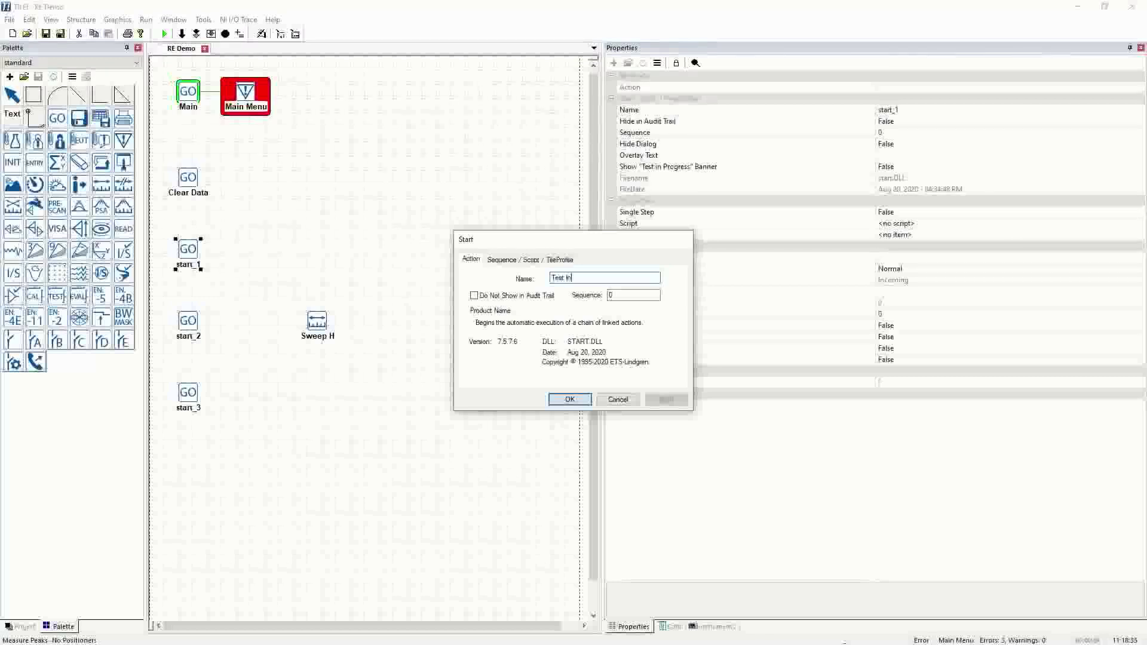
text(fo)
click(569, 399)
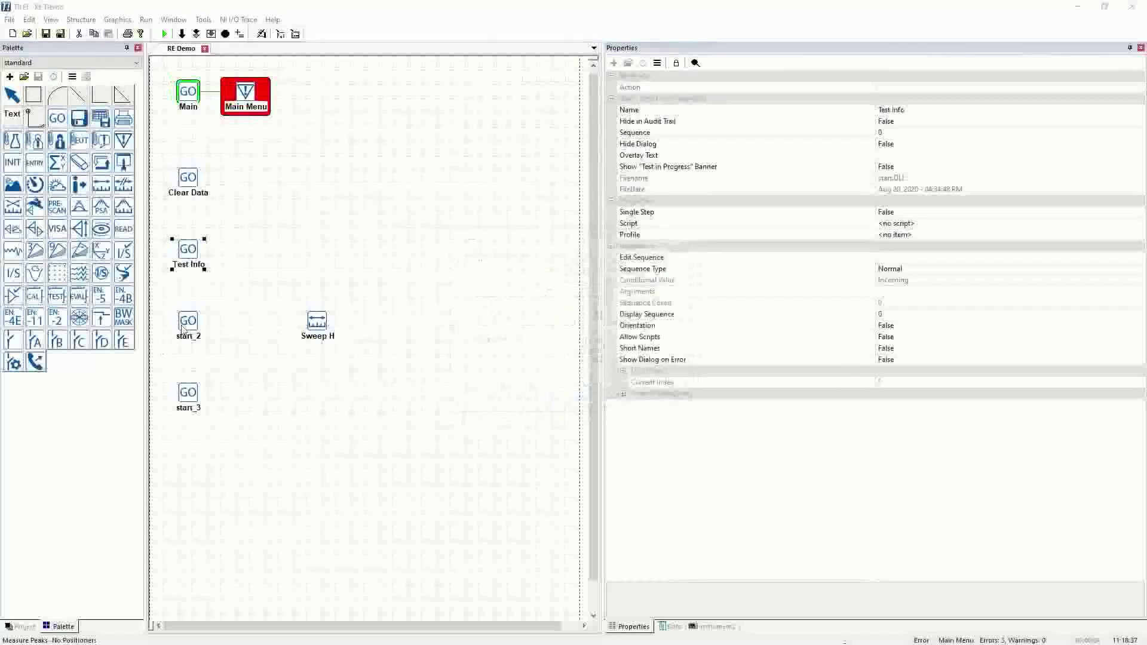
Step: Rename the Start action directly below Test Info as Run Test
double_click(184, 327)
text(Ru)
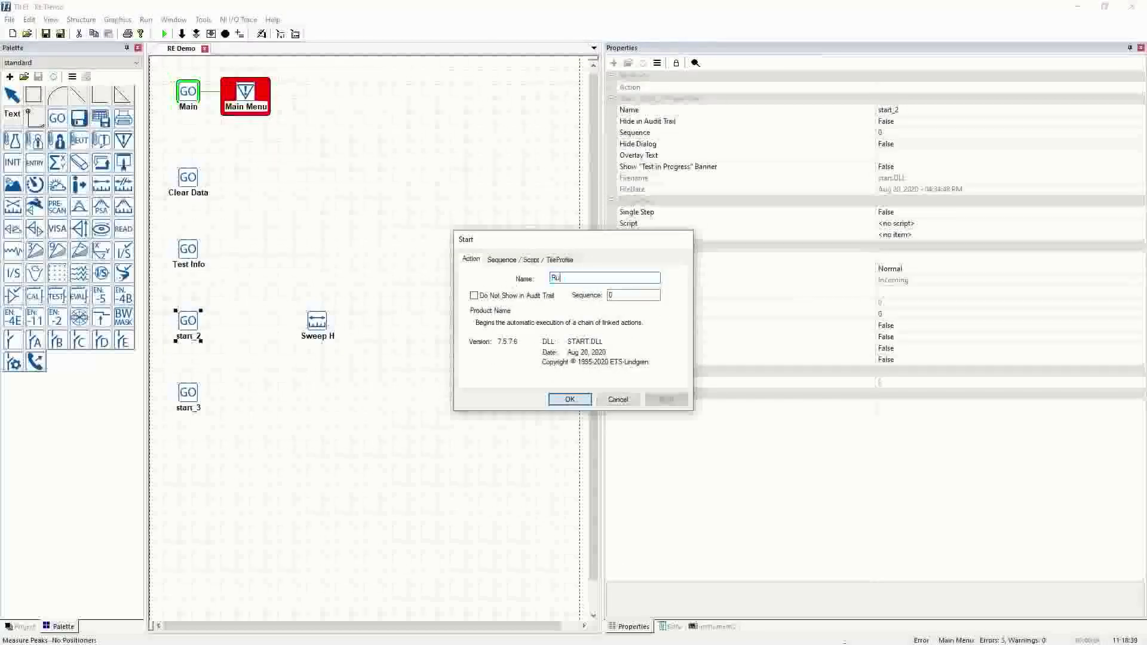
text(n Test)
click(570, 400)
Step: Rename the lowest Start action in the column as Export Data
double_click(187, 398)
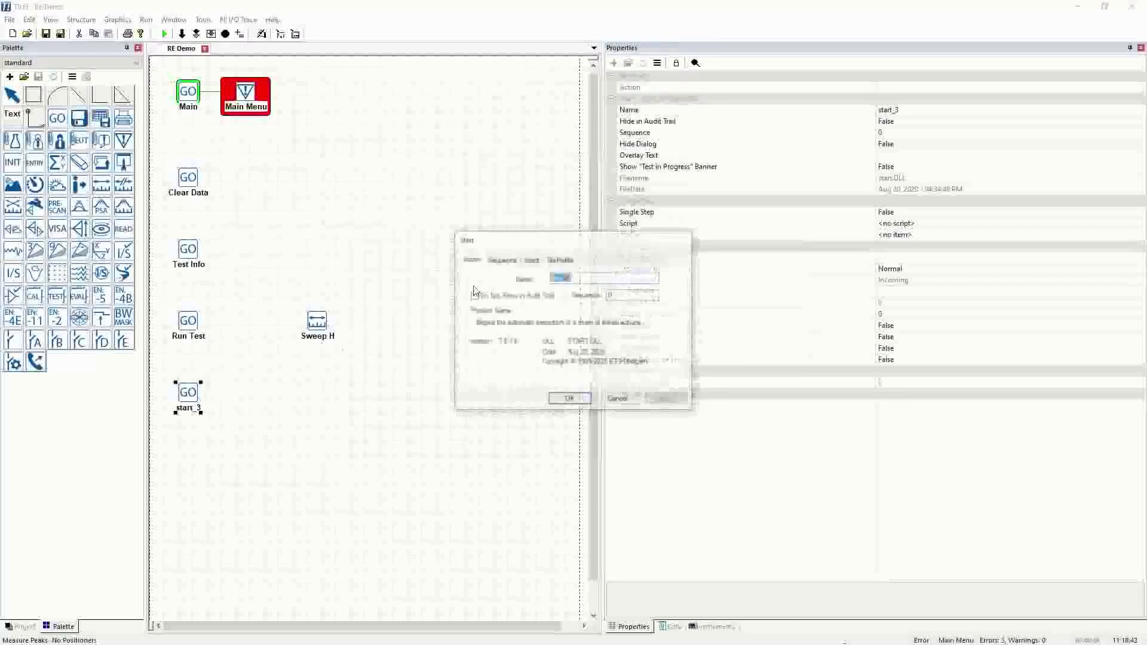
text(Export D)
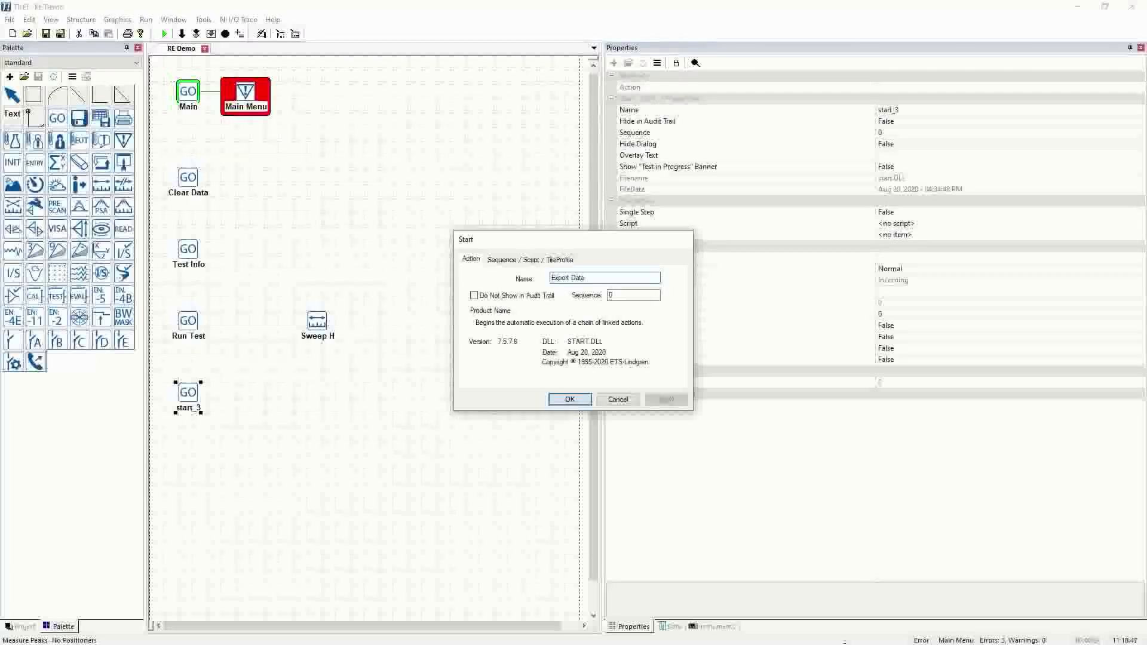
text(ata)
key(Return)
click(381, 498)
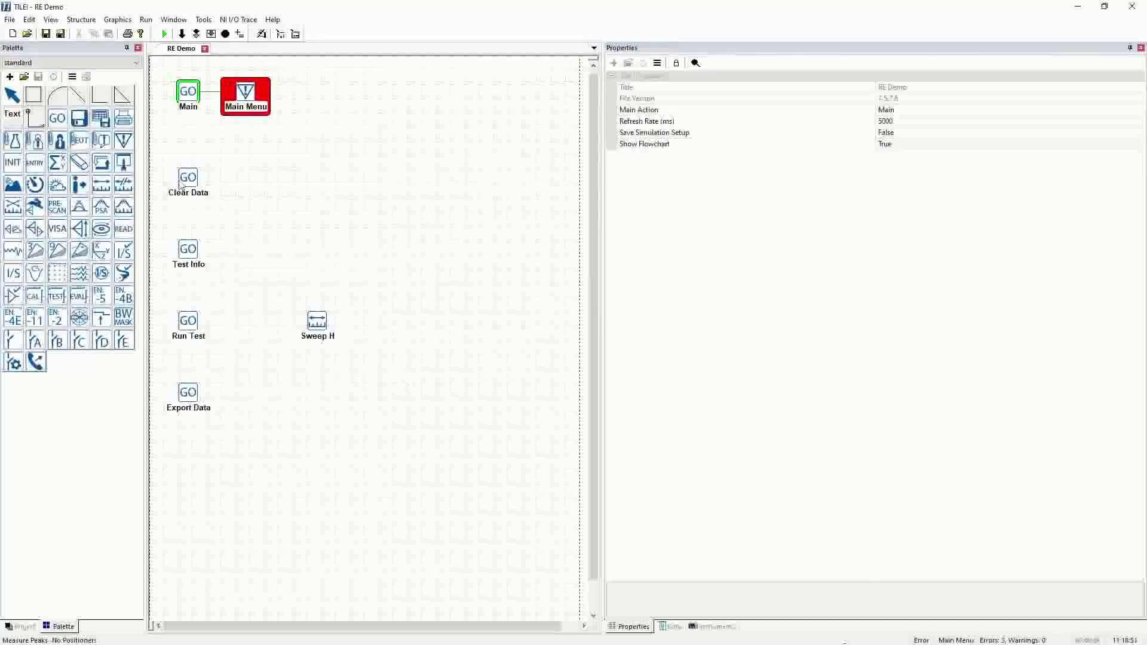
Step: Place an AutoSave action to the right of Main Menu and rename it as "Save As..."
scroll(601, 217, down, 1)
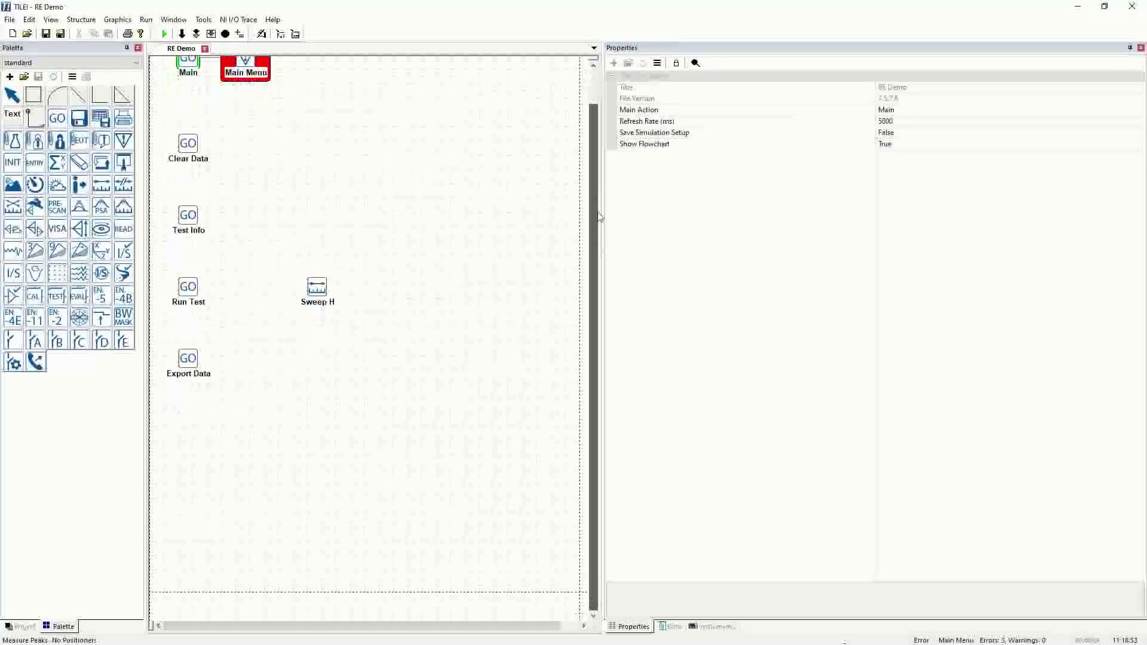
scroll(601, 218, up, 1)
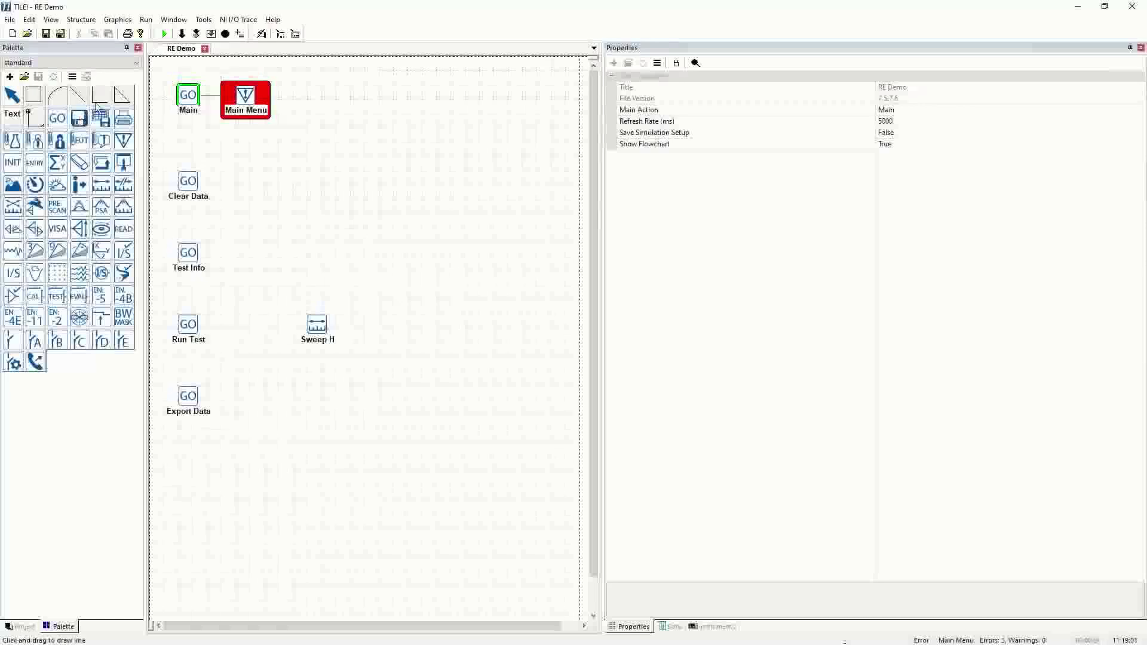
click(81, 121)
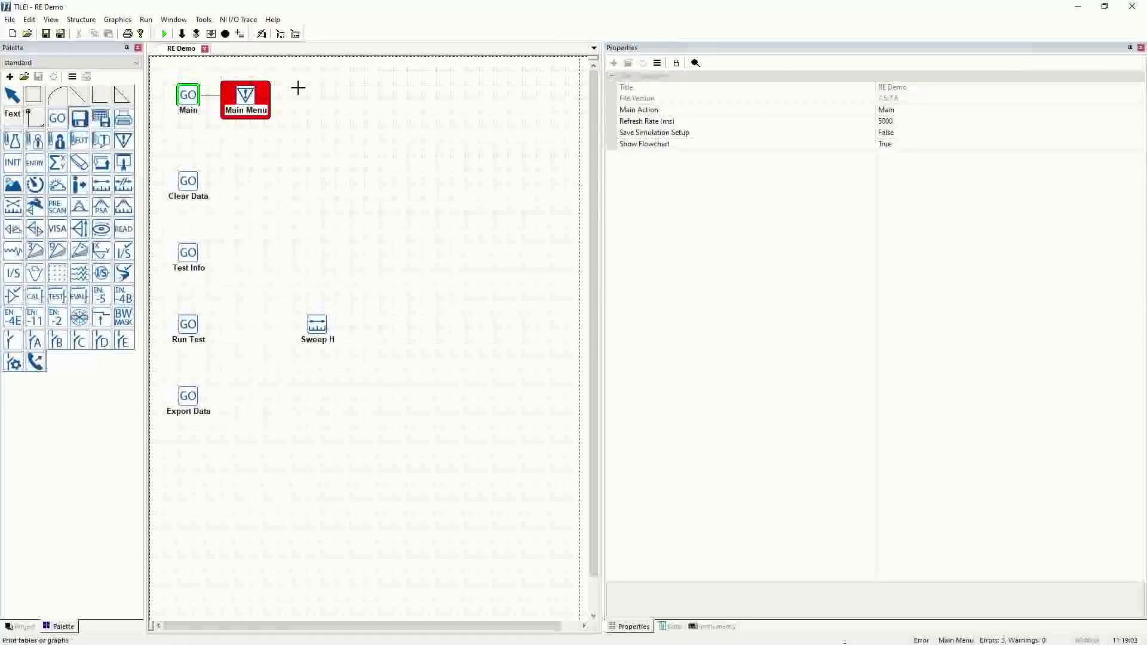
click(312, 90)
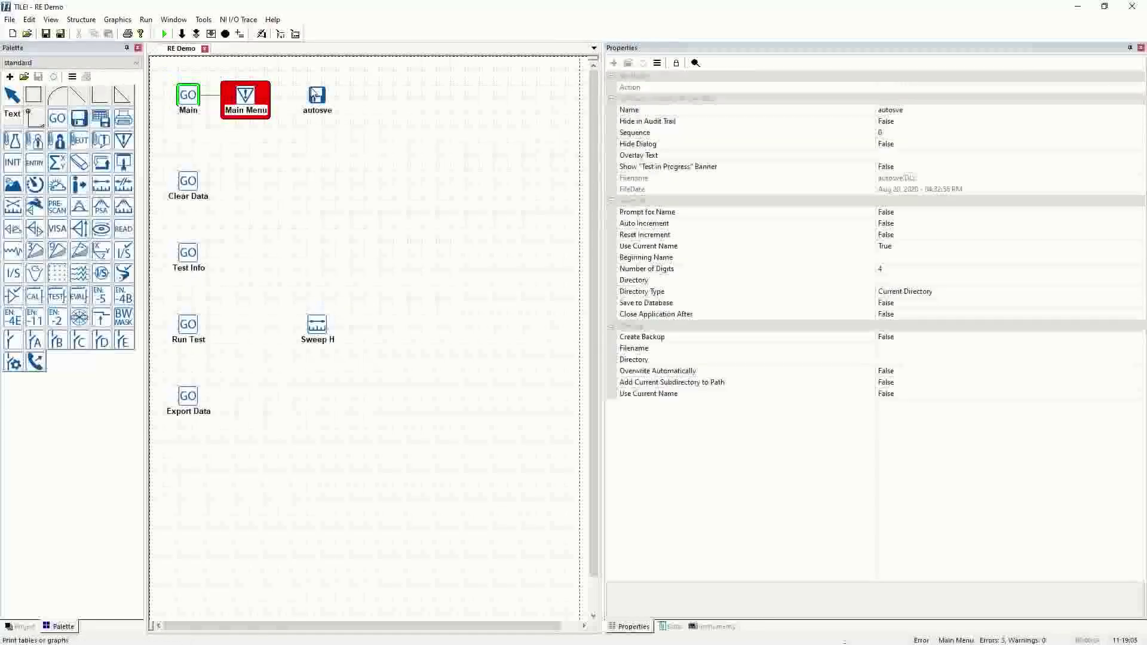
double_click(318, 97)
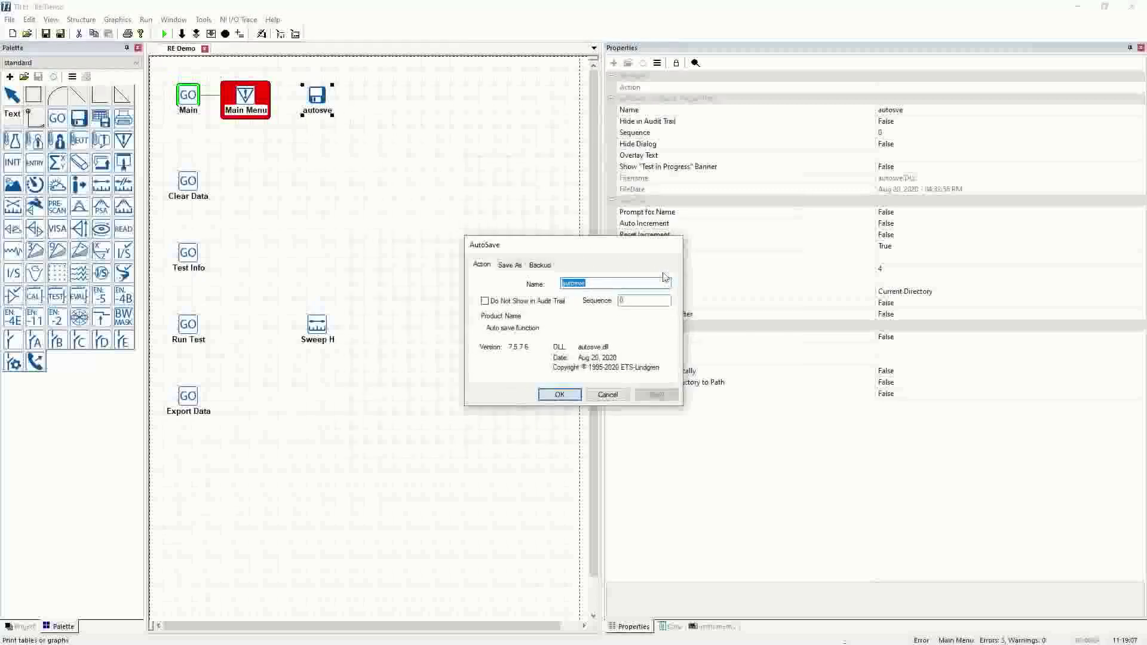
text(Save A)
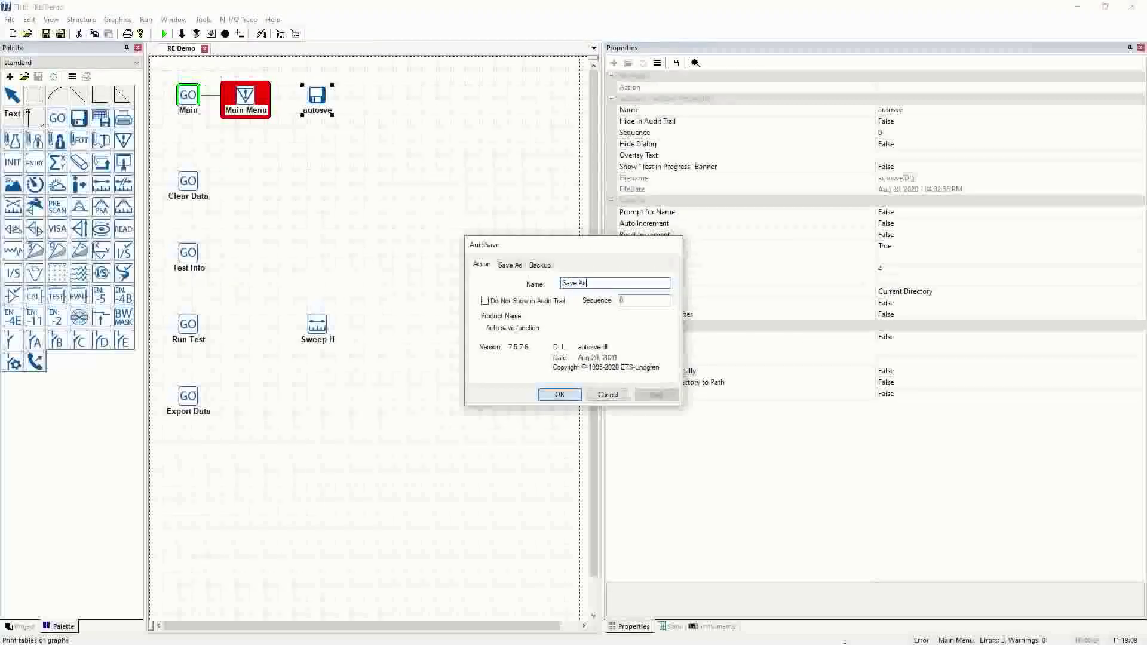
text(s)
click(559, 394)
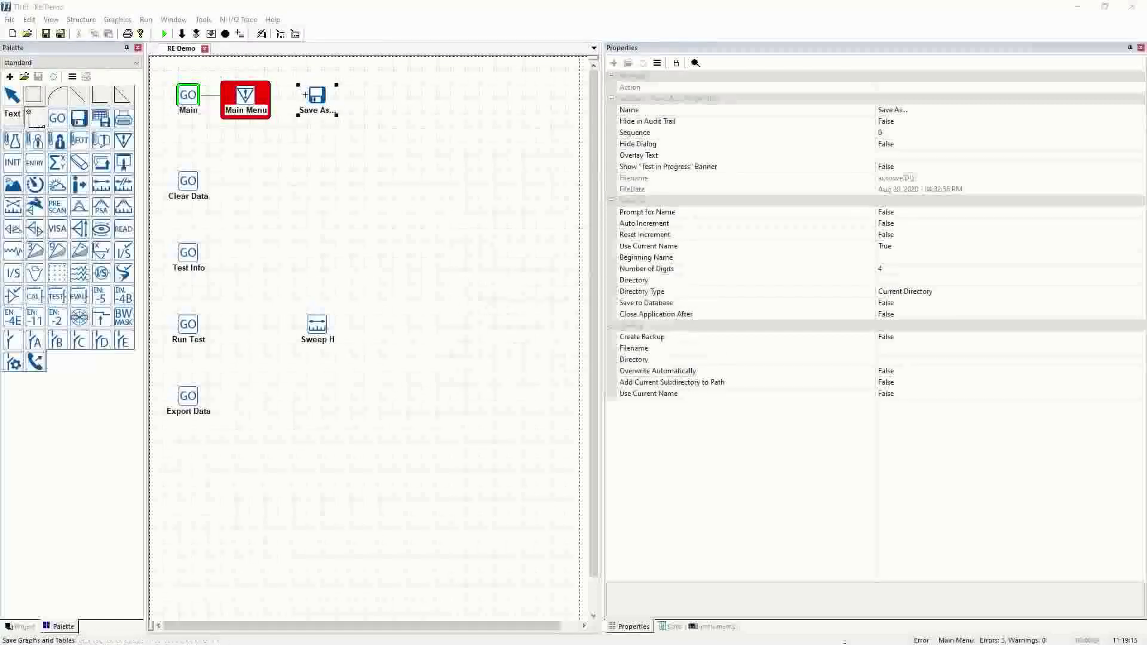
Step: Link the Save As... action back to Main Menu and shift both actions slightly away from Main
drag(317, 94, 245, 96)
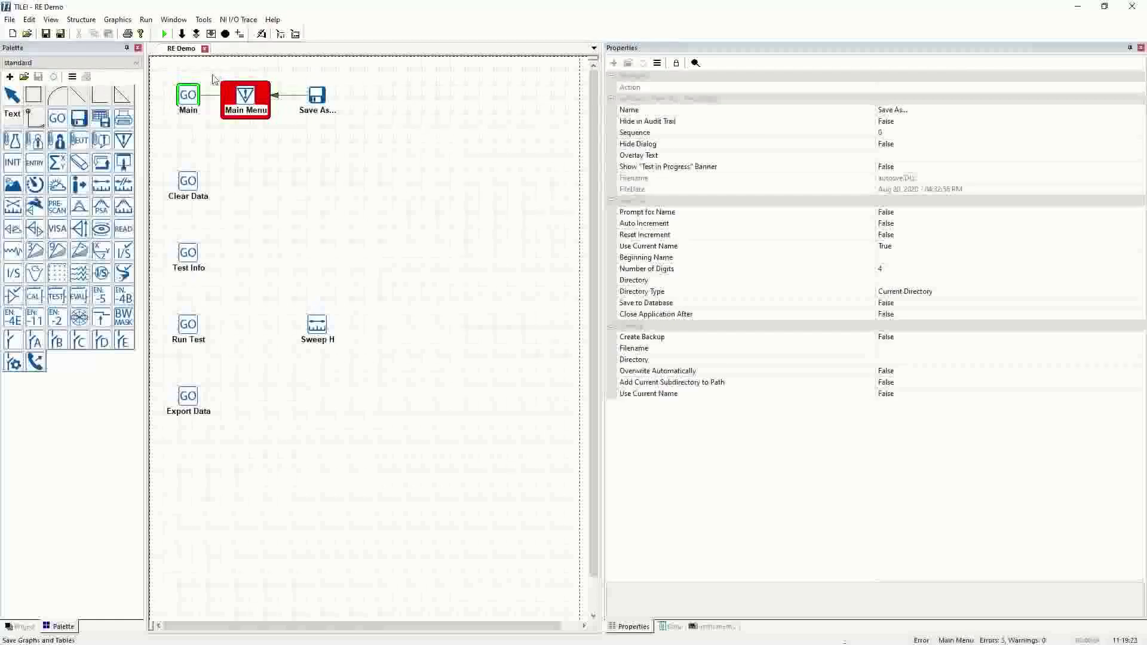
click(364, 138)
key(Right)
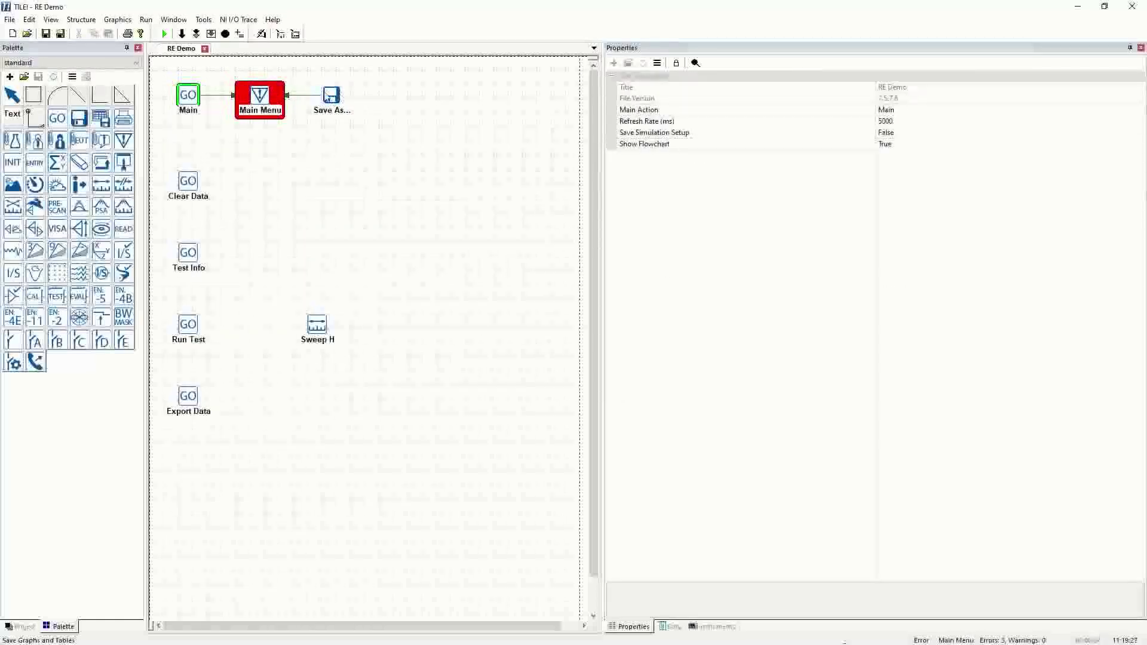
Step: Set the Main Menu prompt's message to "Please select the desired option" and enable Multiple Choices ONLY
double_click(263, 108)
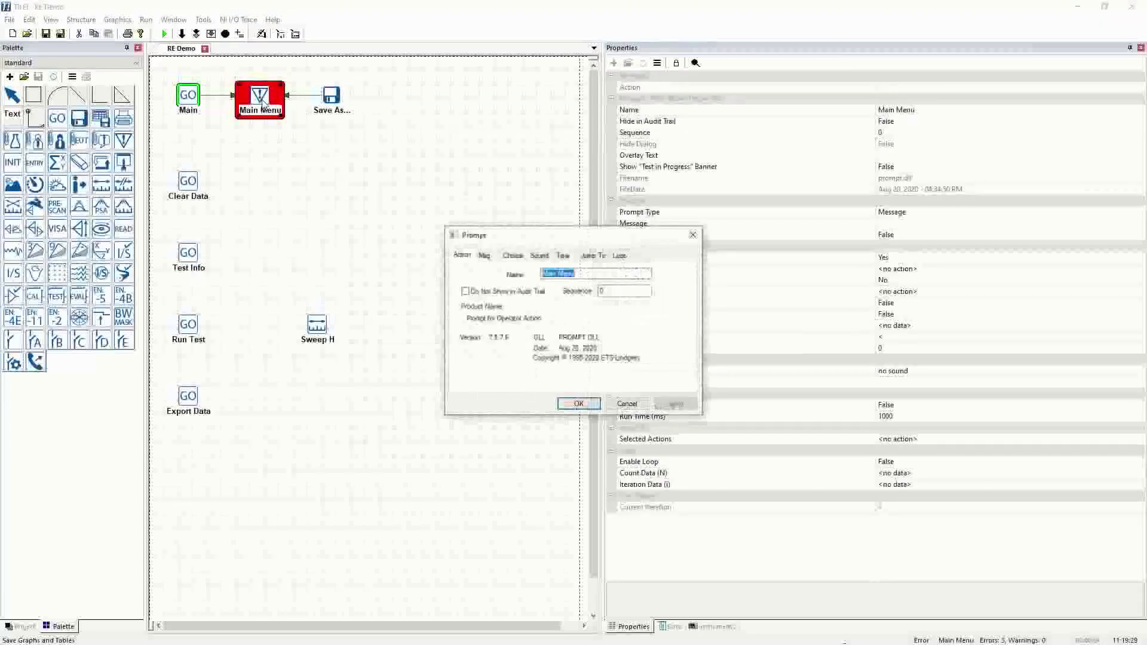
drag(605, 242, 569, 222)
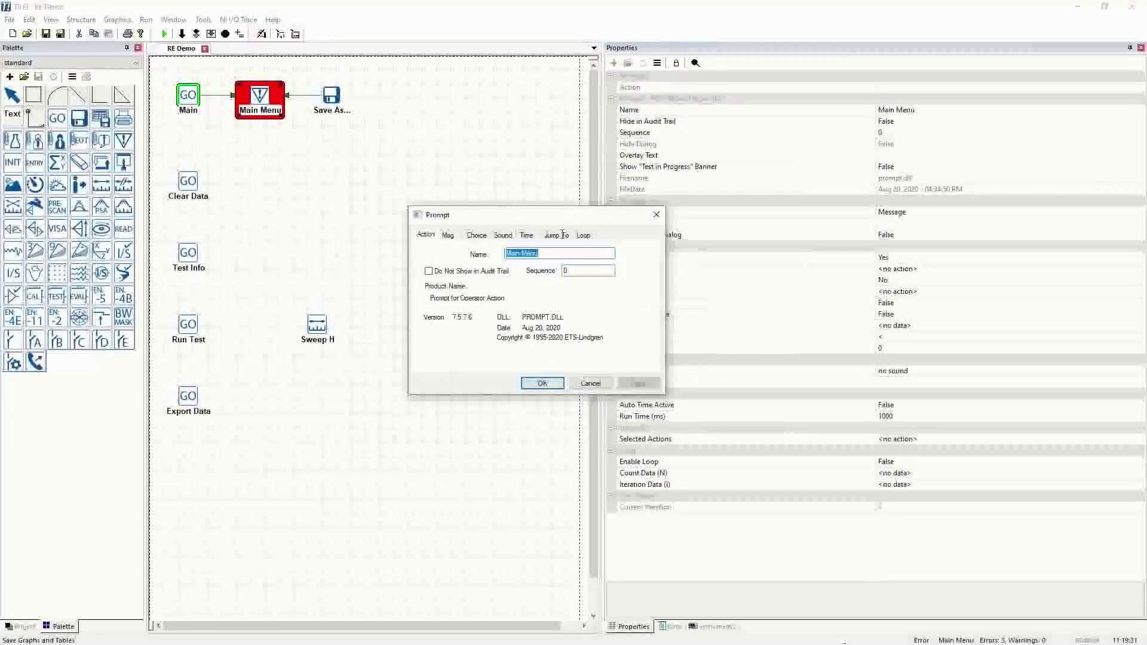
click(453, 236)
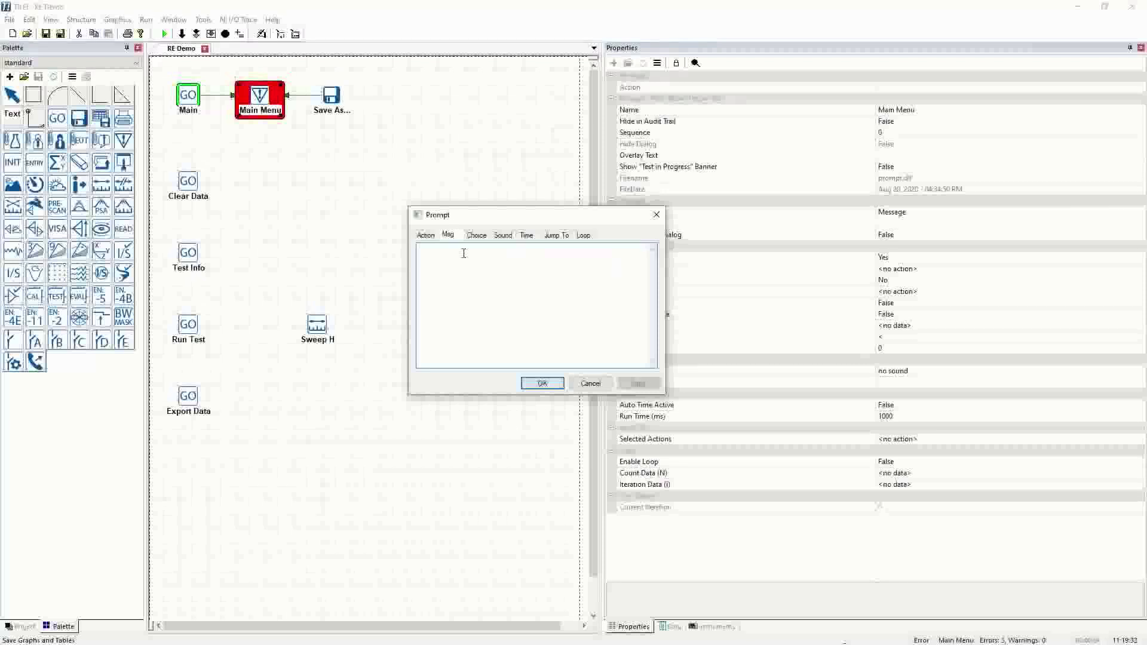
click(451, 252)
text(Please select the)
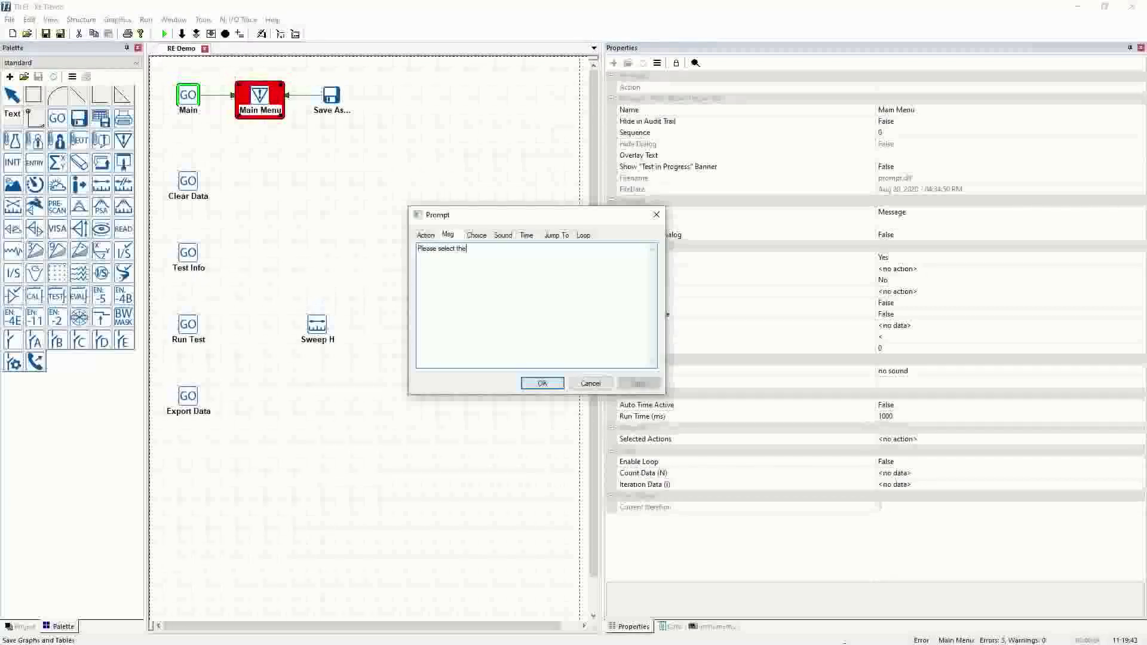
text( desired option)
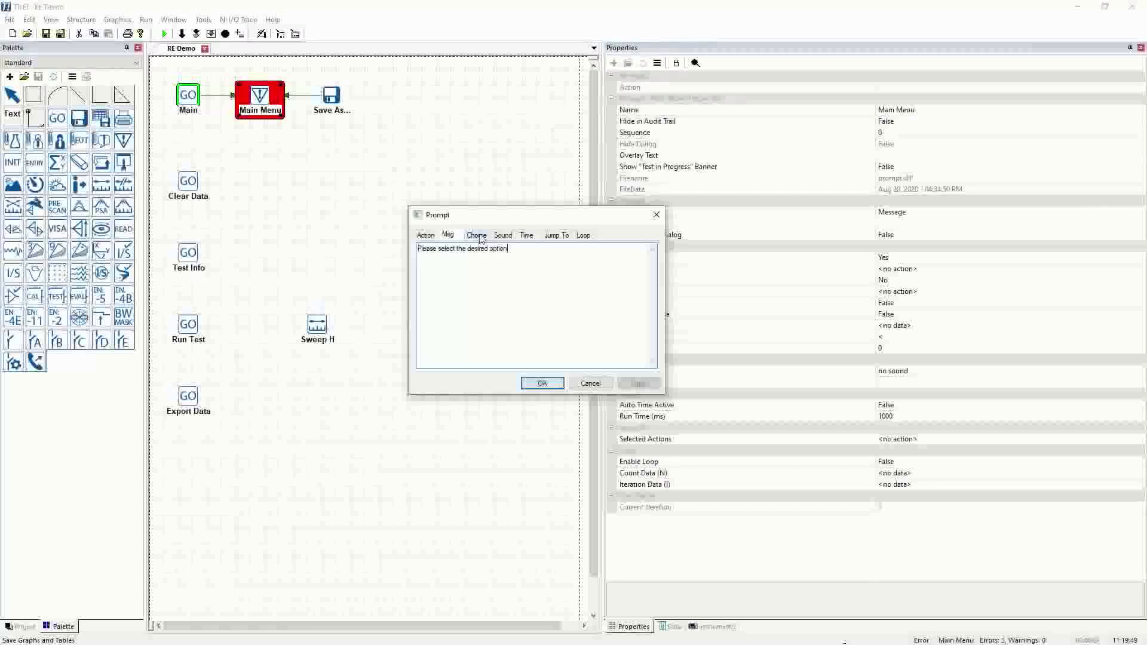
click(477, 235)
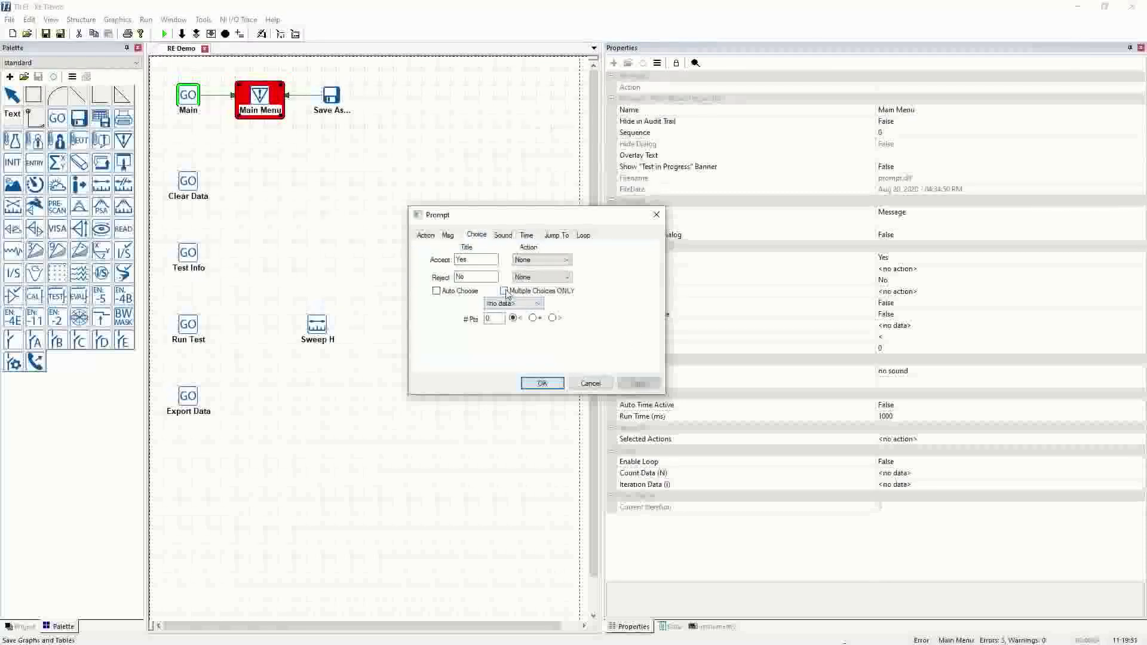
click(505, 292)
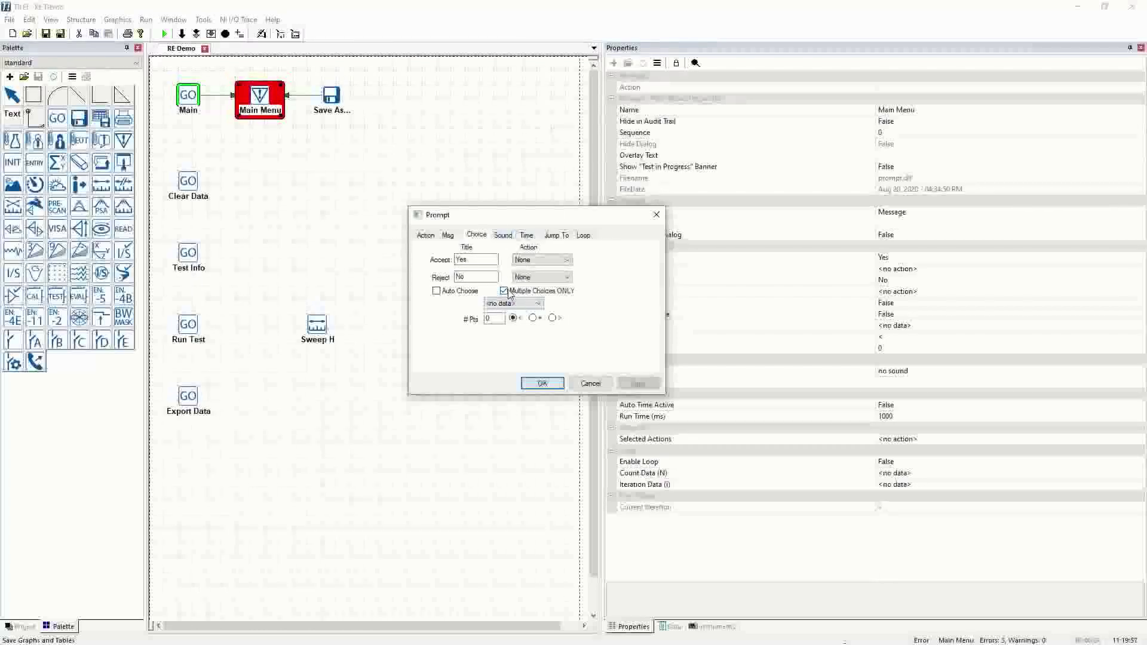
Step: Add Save As..., Clear Data, Test Info, Run Test and Export Data as the Main Menu prompt's jump-to actions
click(558, 237)
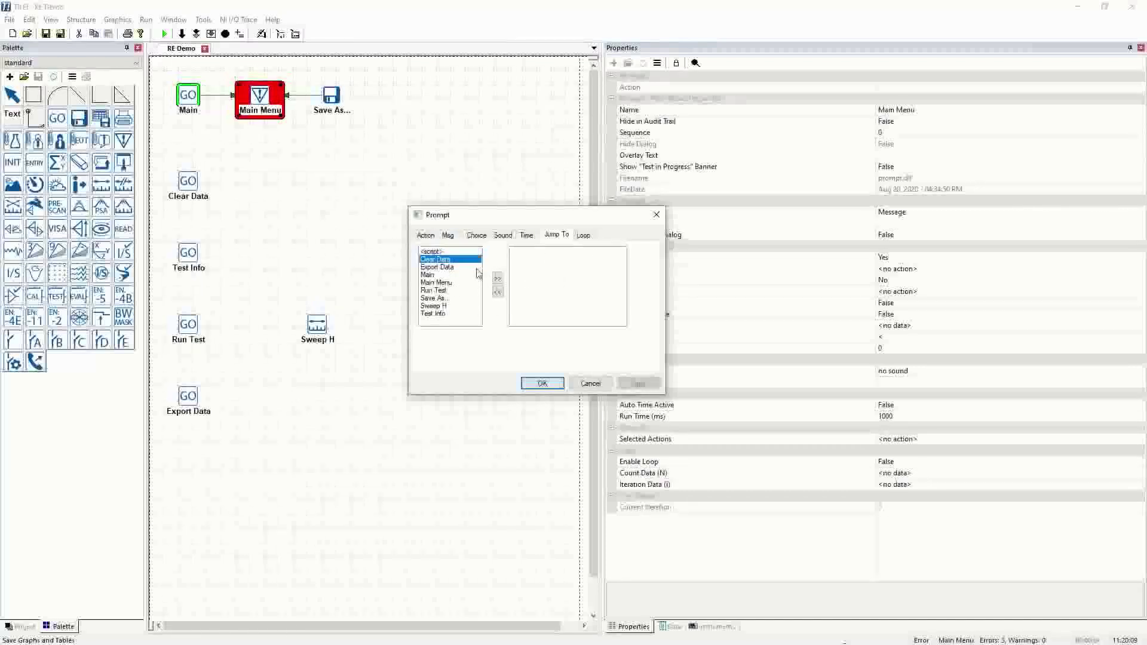
double_click(433, 299)
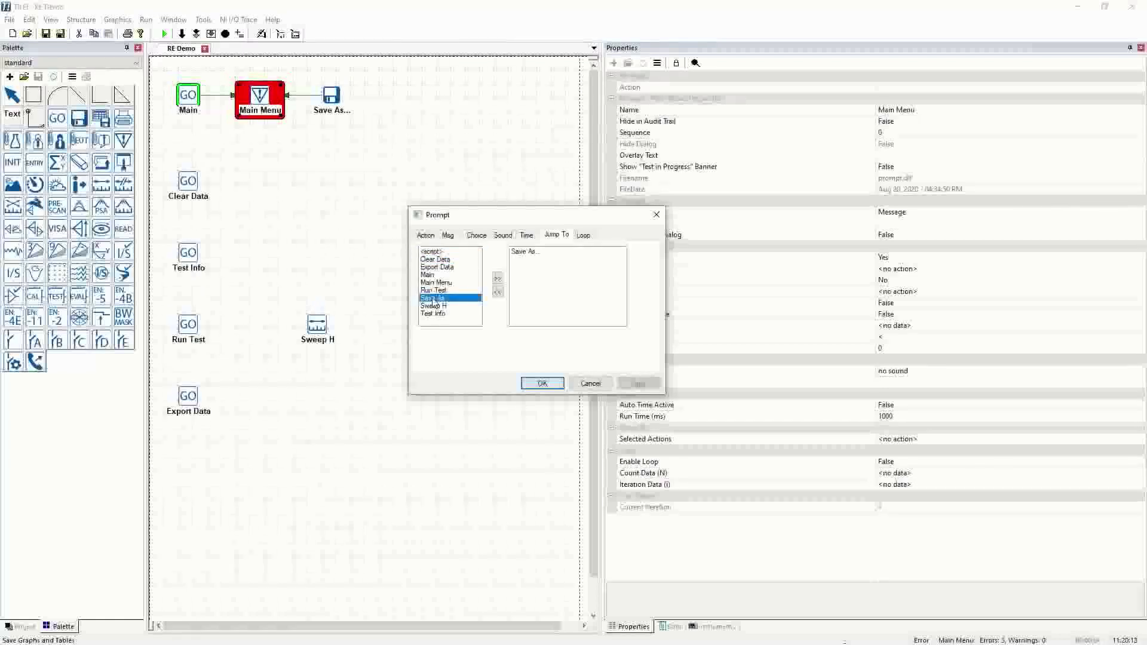
double_click(434, 260)
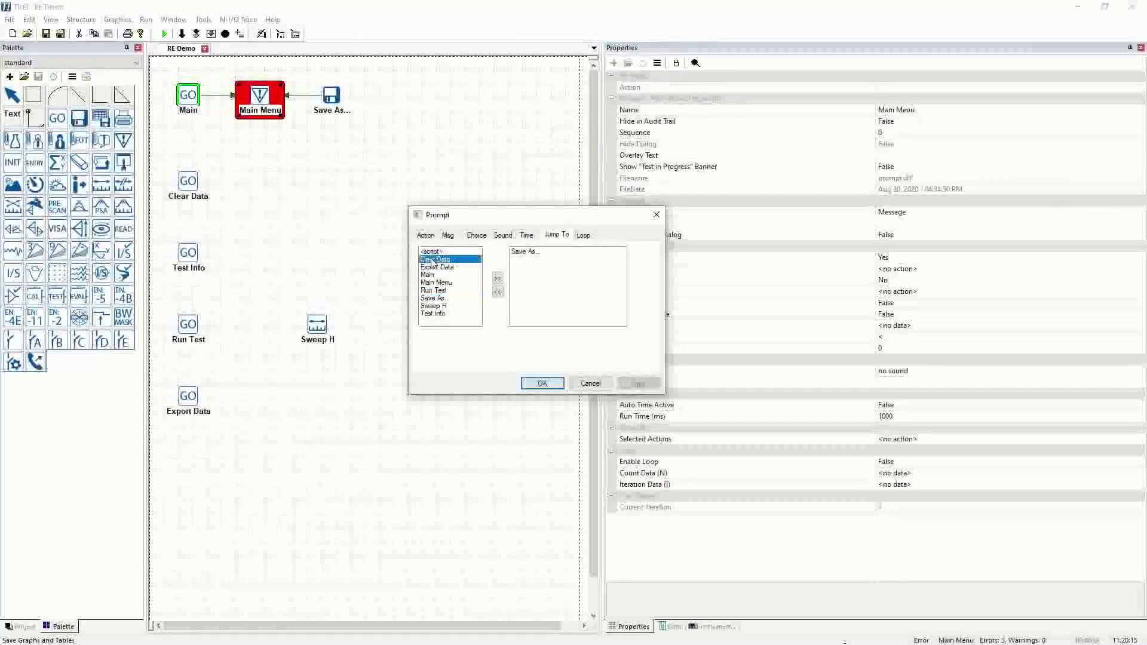
click(431, 315)
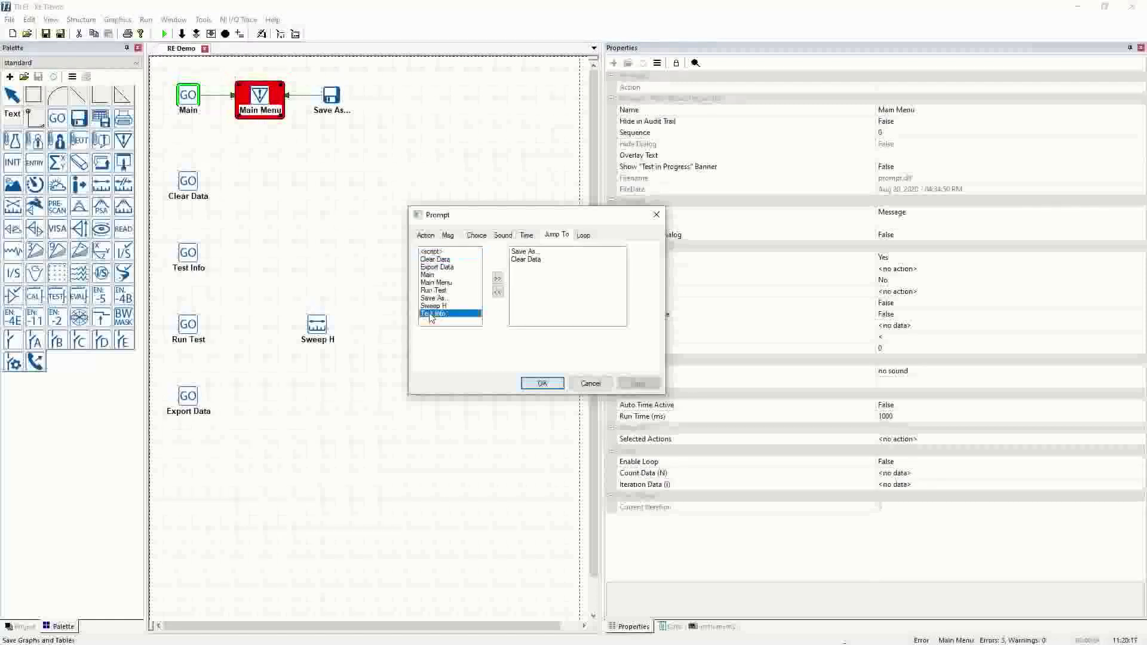
double_click(435, 291)
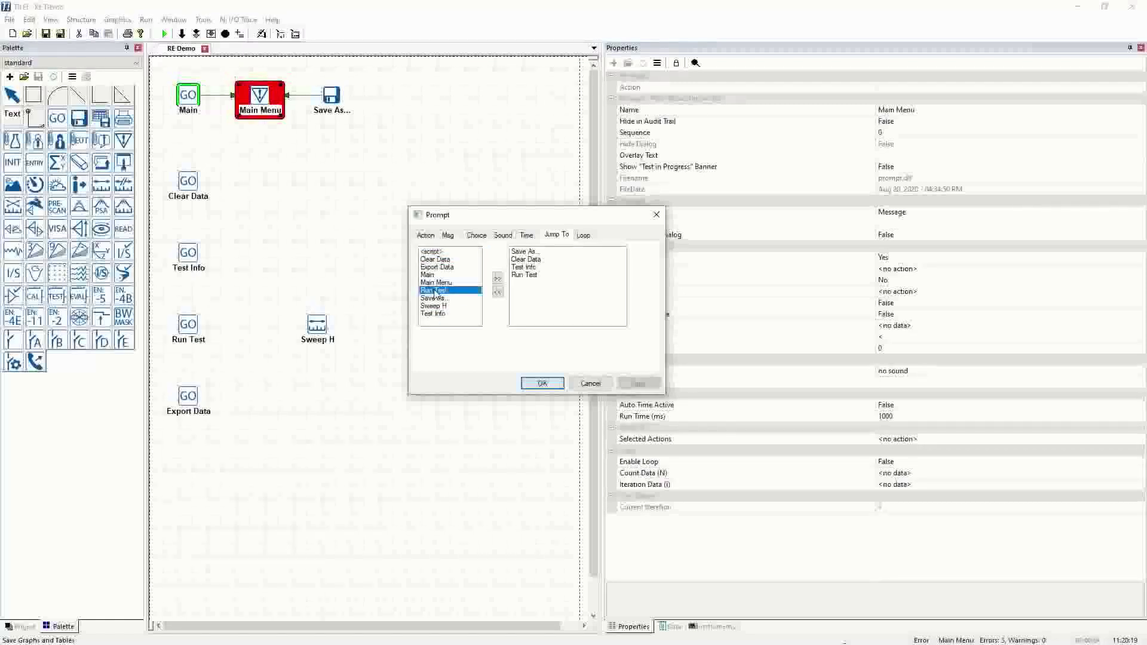
click(446, 270)
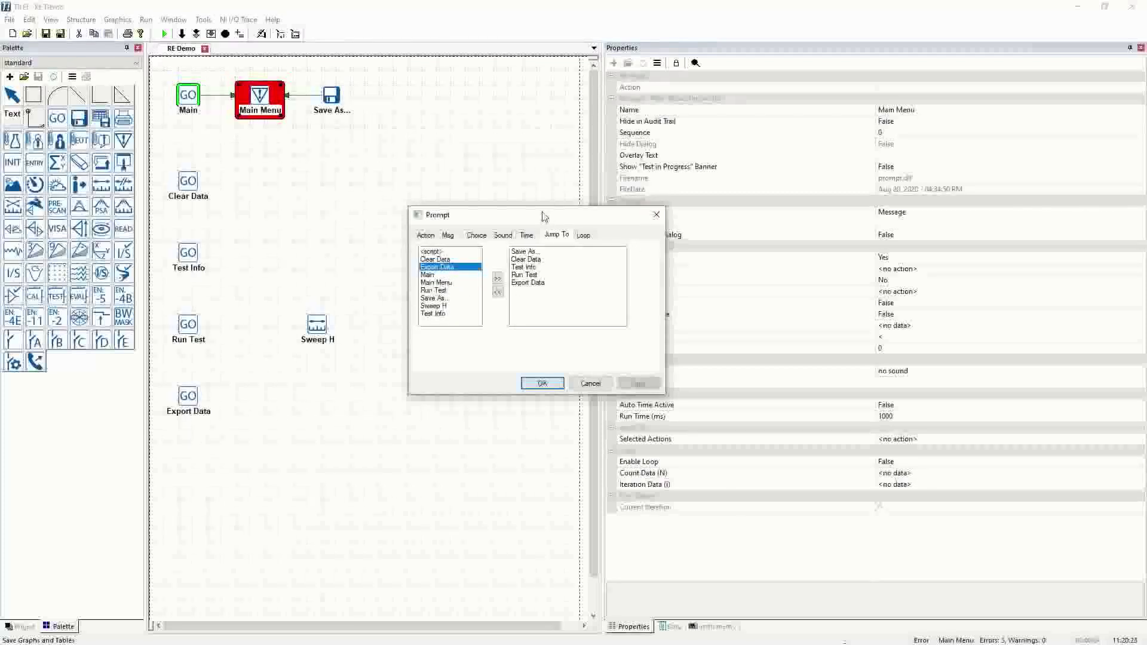
drag(544, 220, 460, 230)
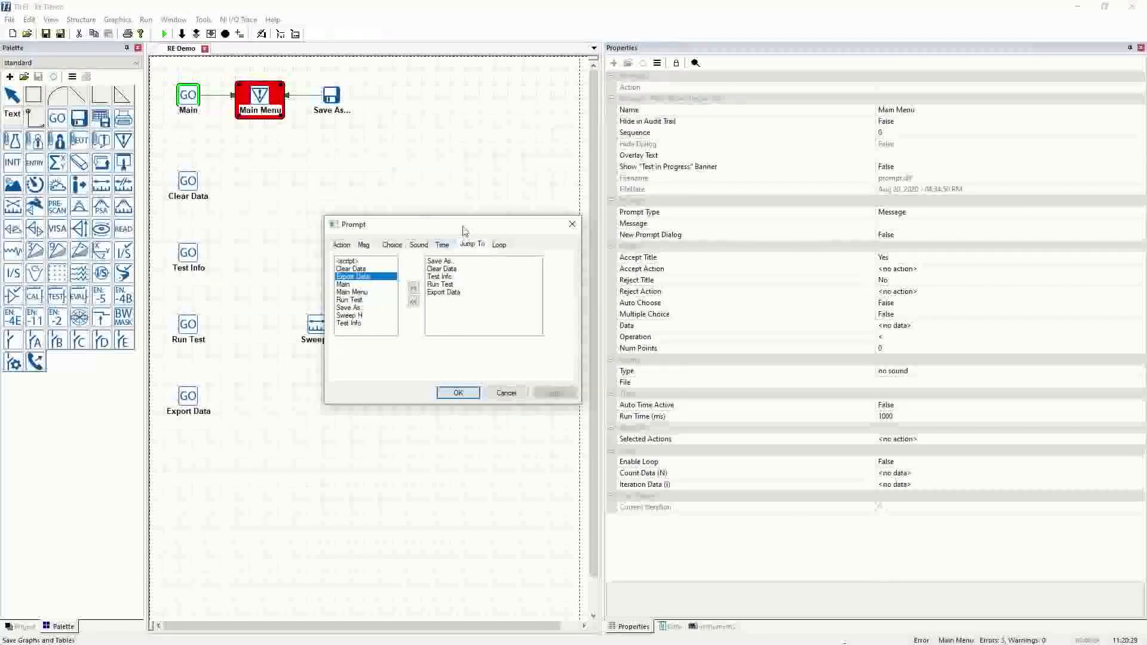
drag(464, 224, 454, 230)
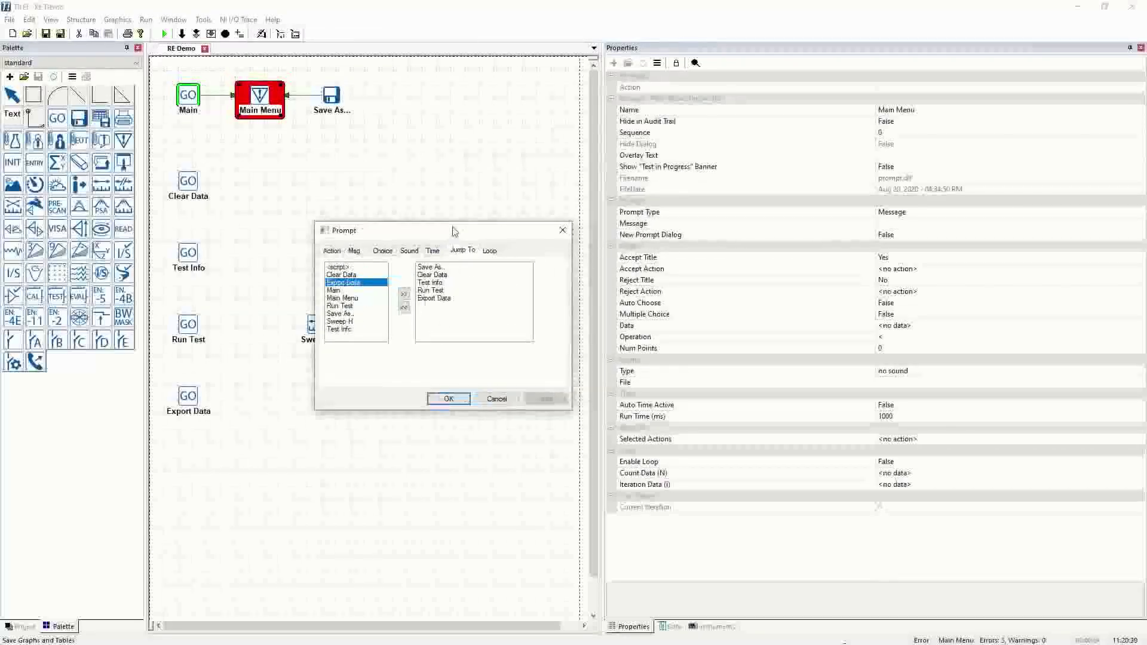
click(446, 399)
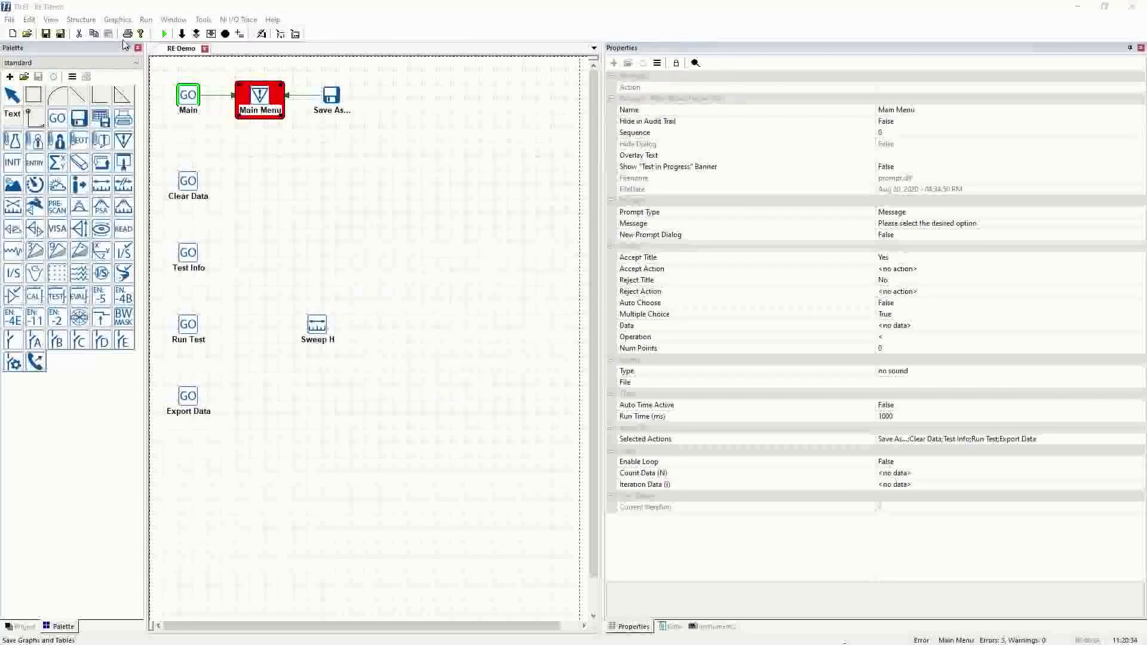
Step: Run the main action to preview the Main Menu prompt's jump-to options and cancel the prompt
click(165, 35)
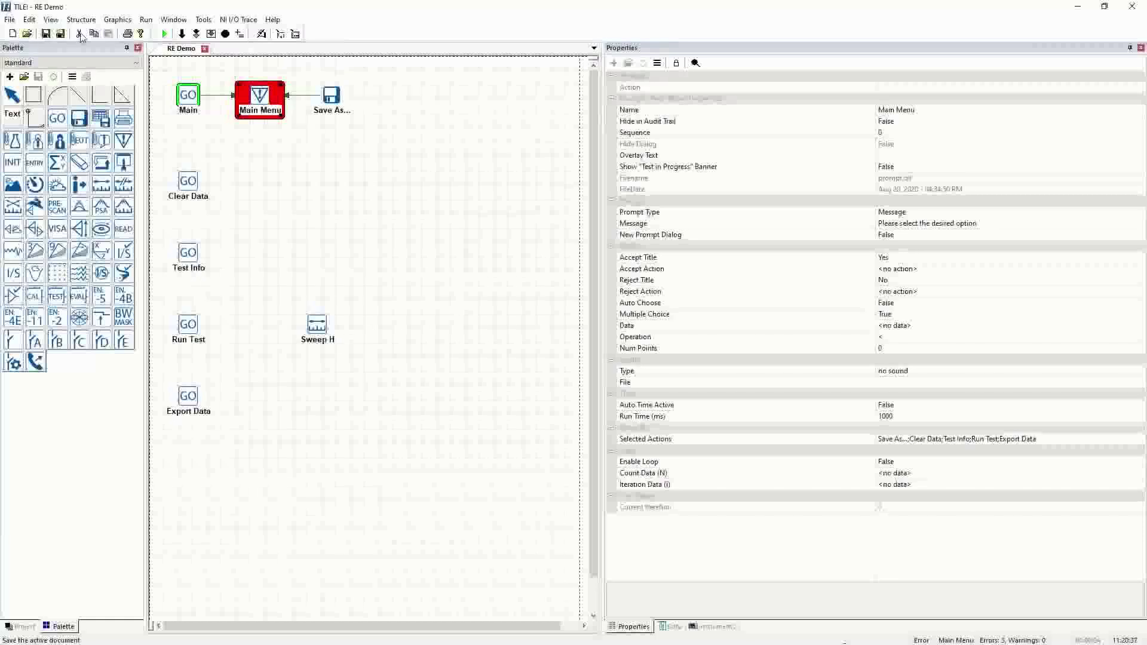
click(165, 36)
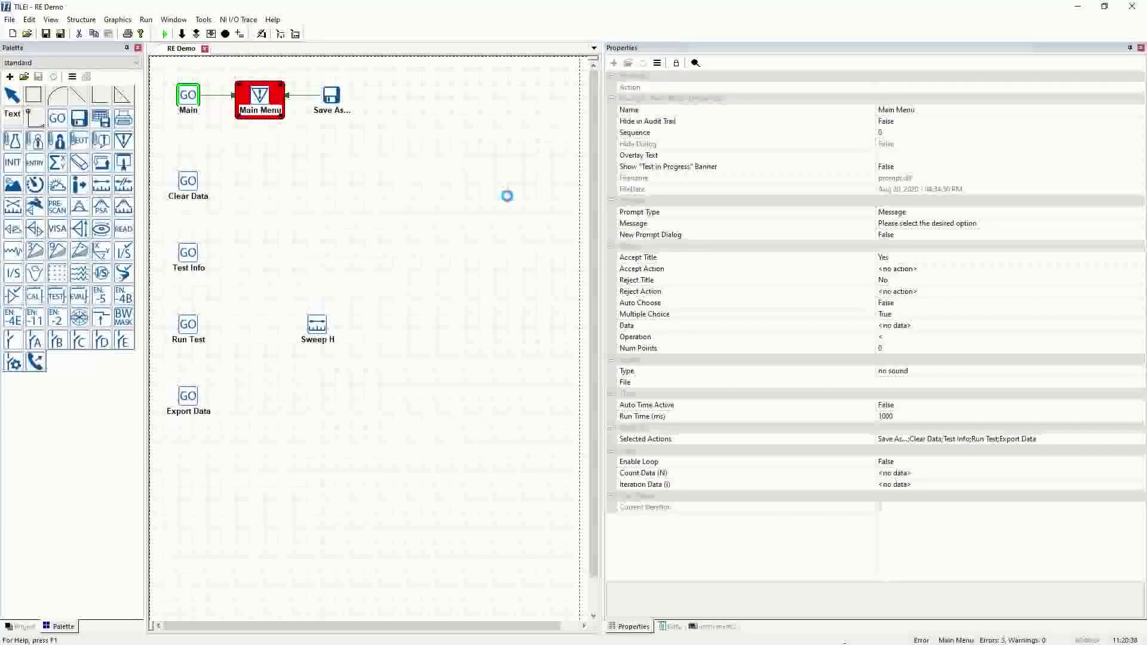
drag(572, 194, 450, 247)
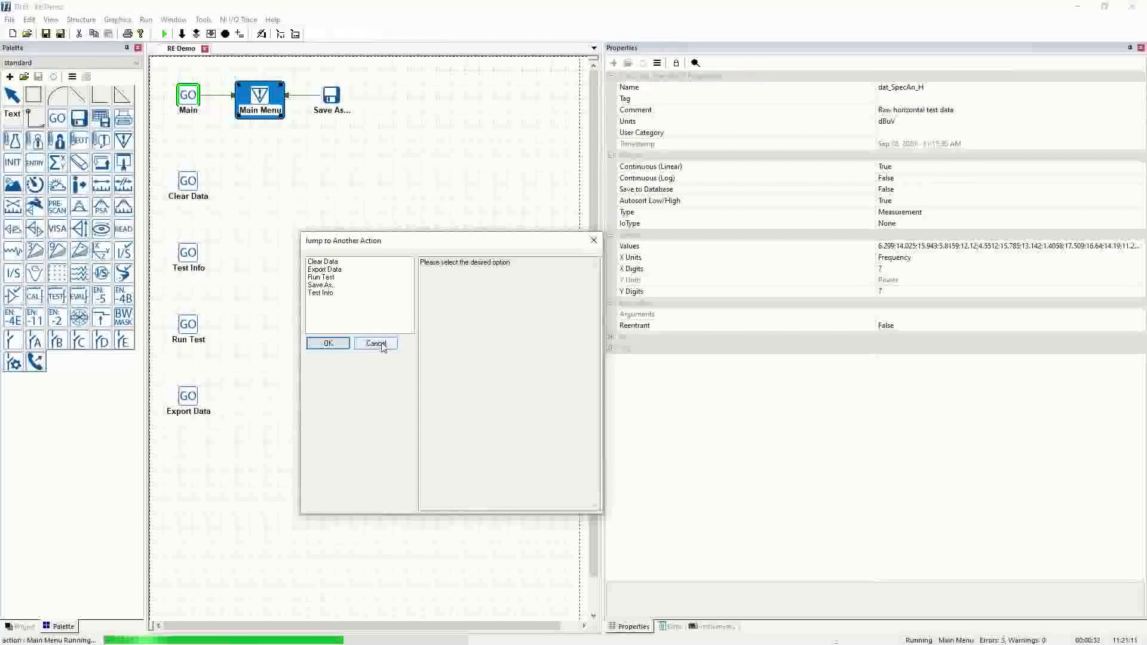
drag(435, 235, 439, 187)
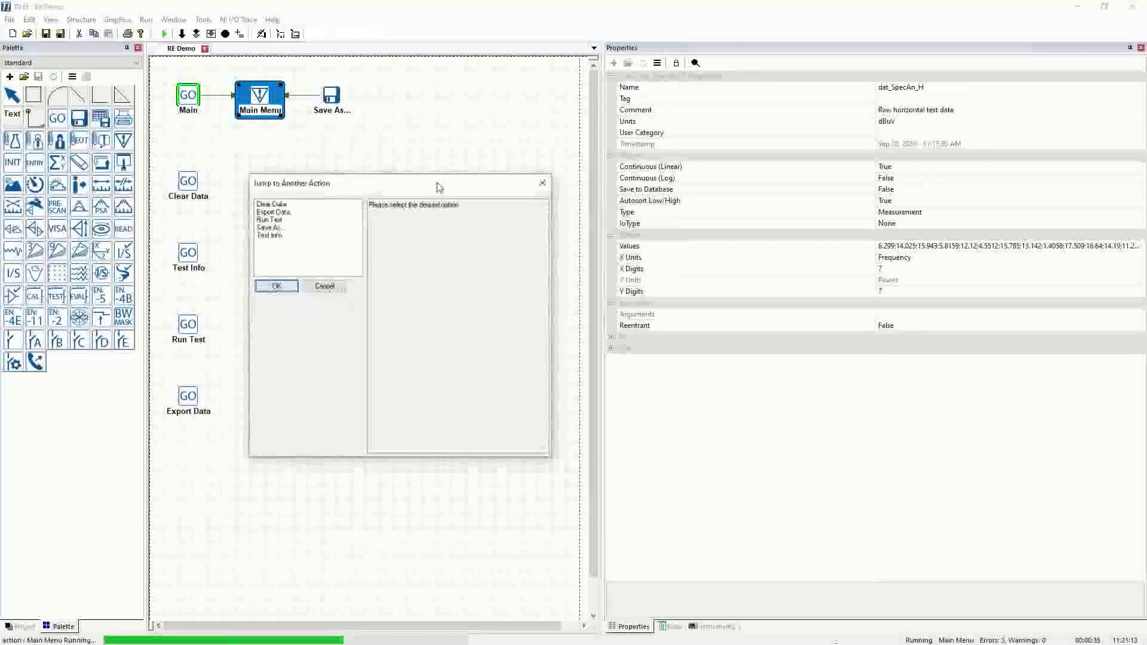
click(325, 287)
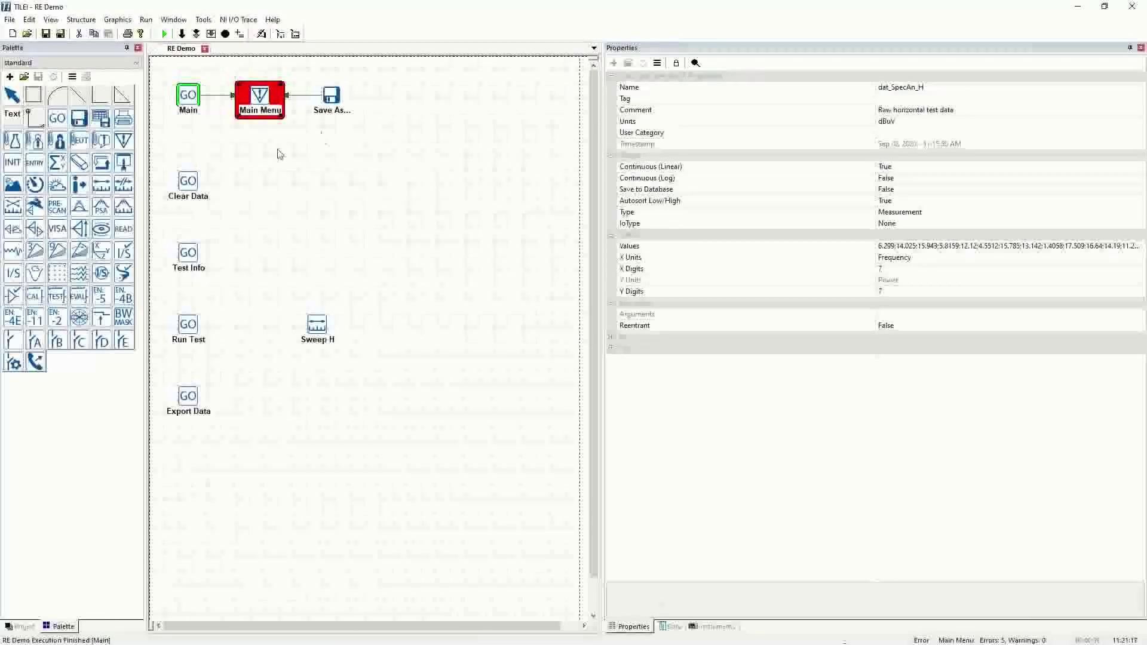
Step: Set the Main Menu prompt's New Prompt Dialog property to True
click(261, 102)
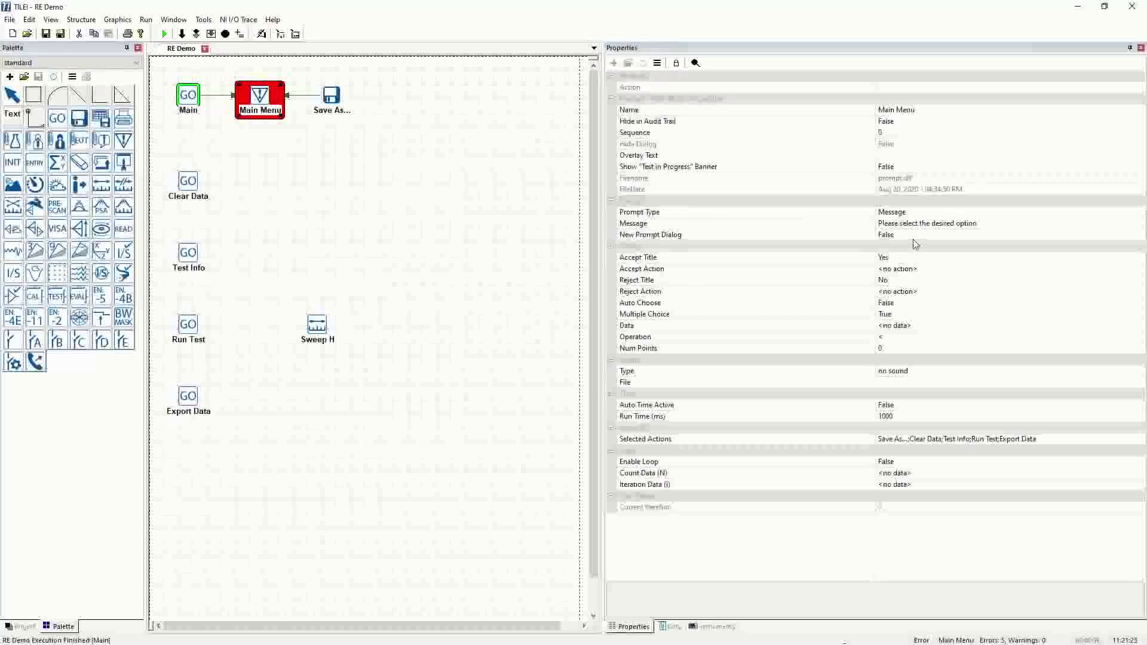
click(993, 234)
click(1140, 235)
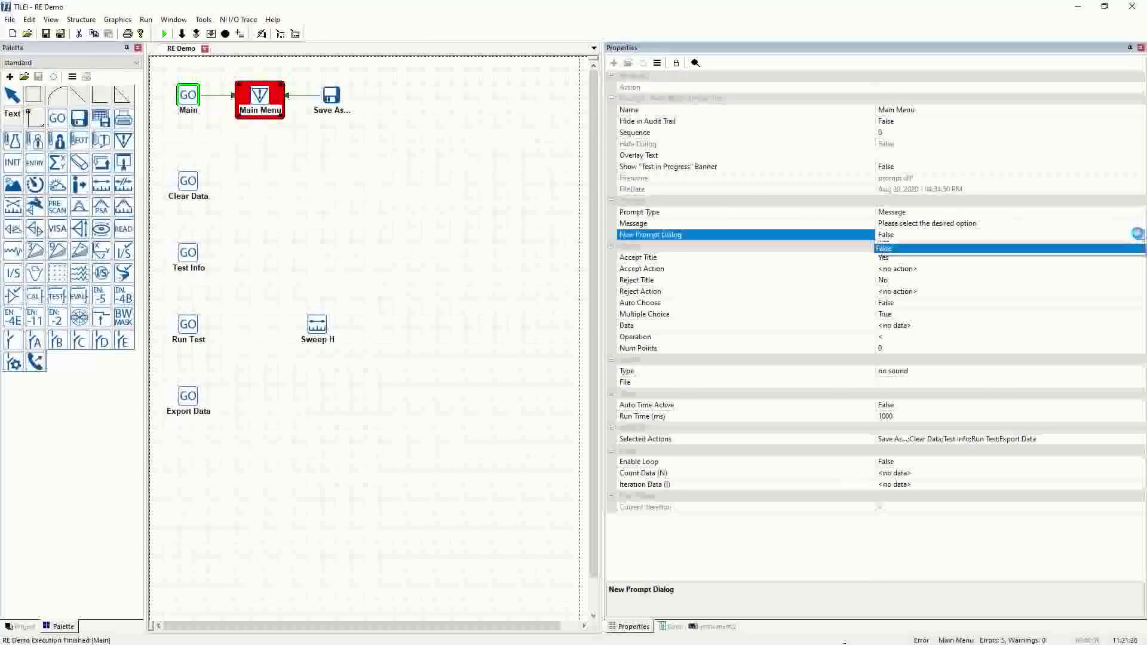
click(1084, 246)
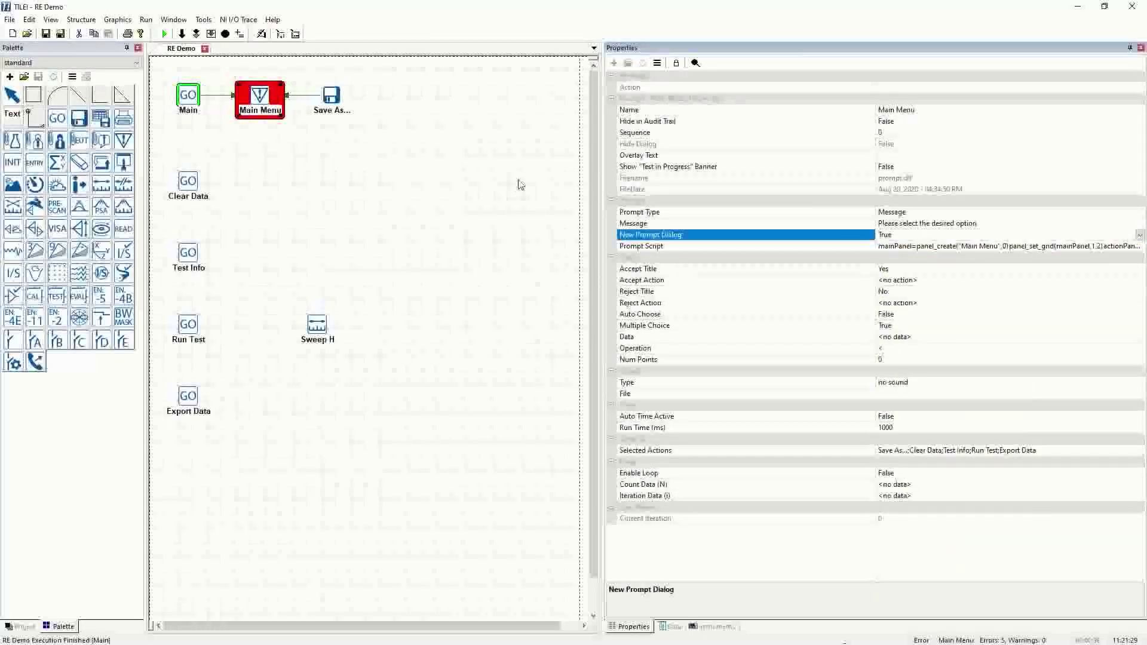
click(520, 185)
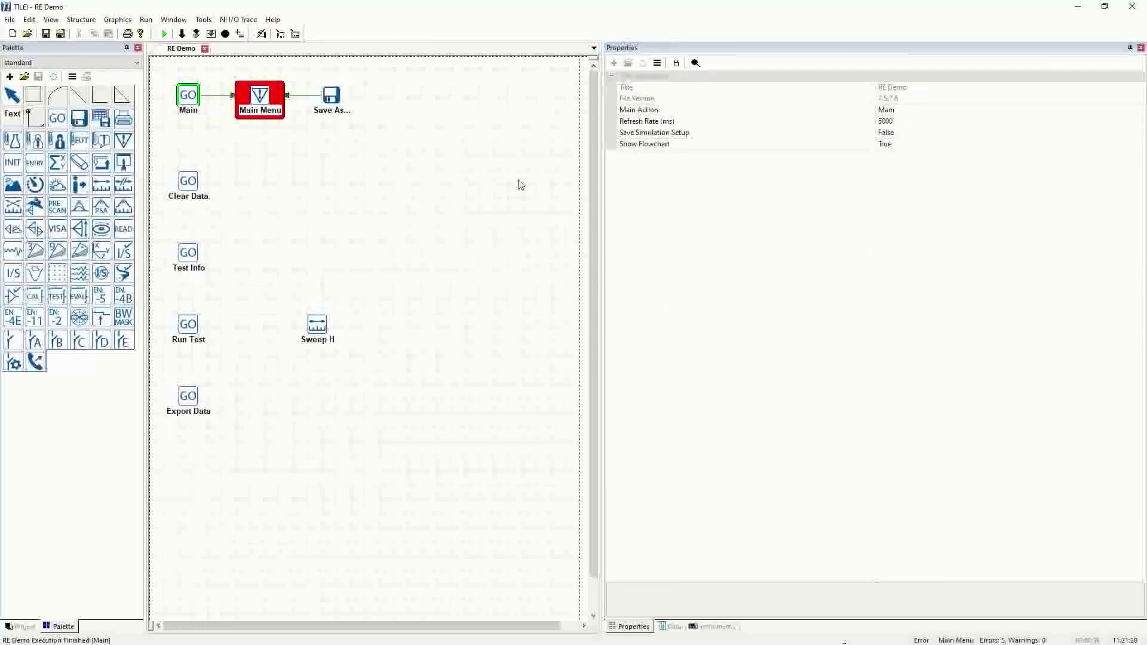
Step: Run the main action again to check the new-style Main Menu dialog, reposition it over the flowchart and close it
click(164, 36)
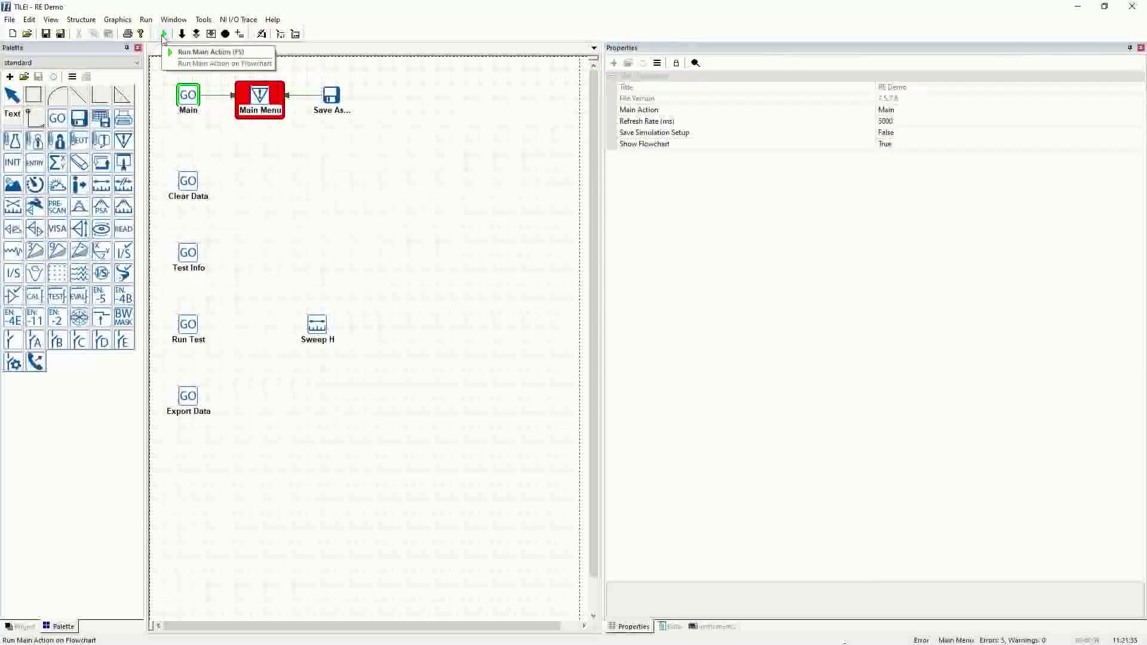
click(209, 52)
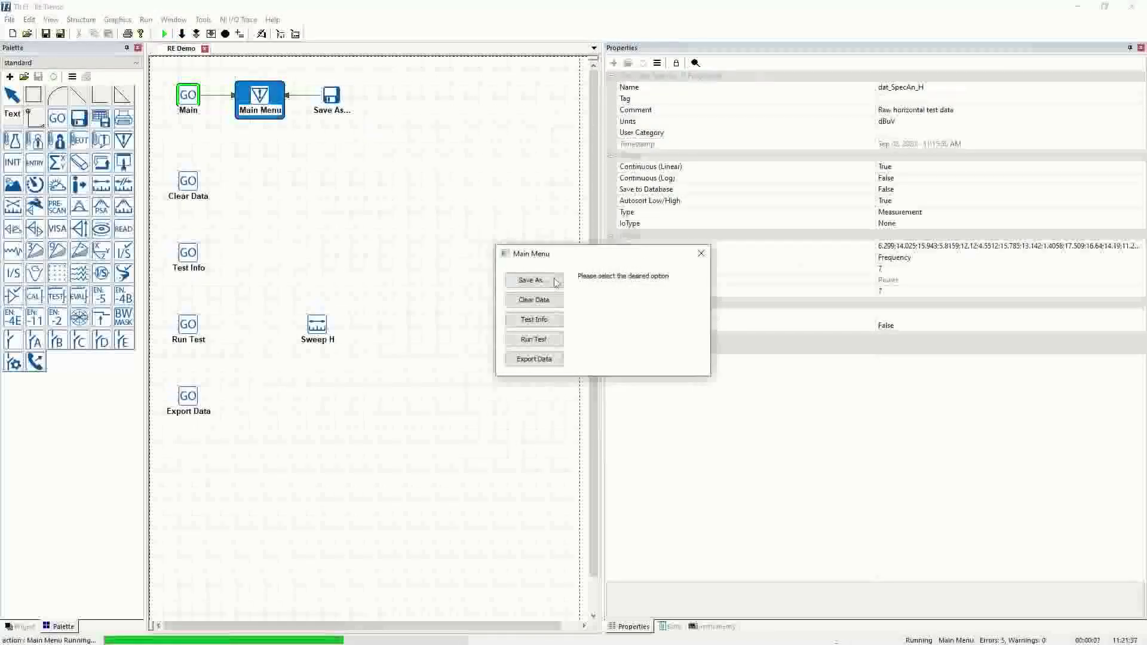
drag(615, 260, 503, 244)
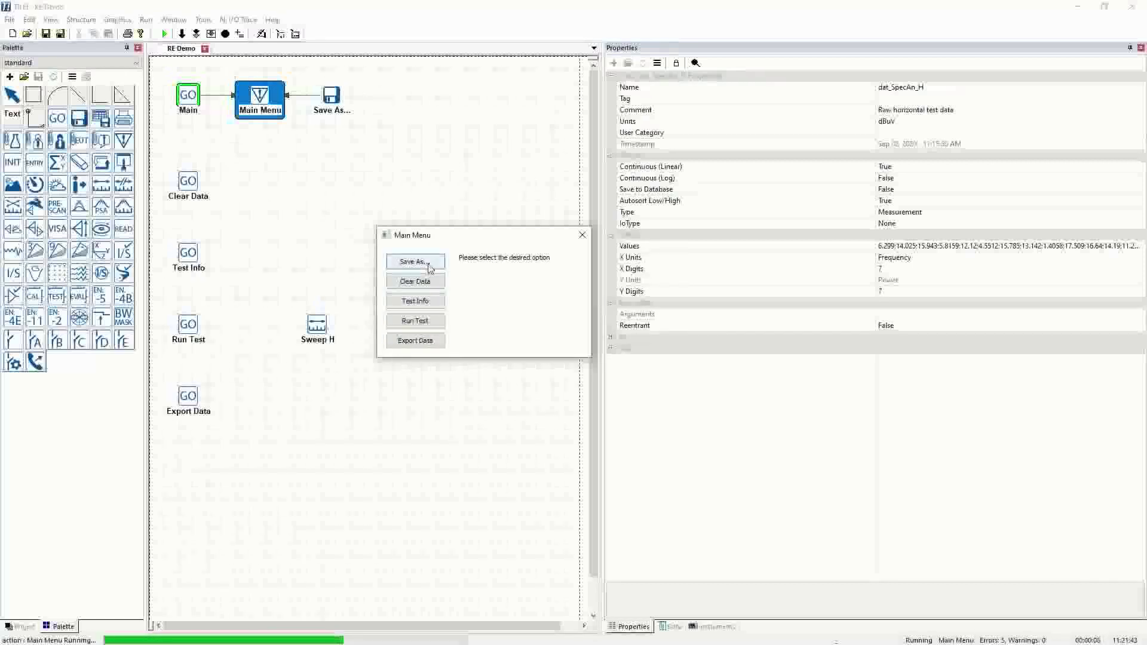
drag(508, 239, 486, 177)
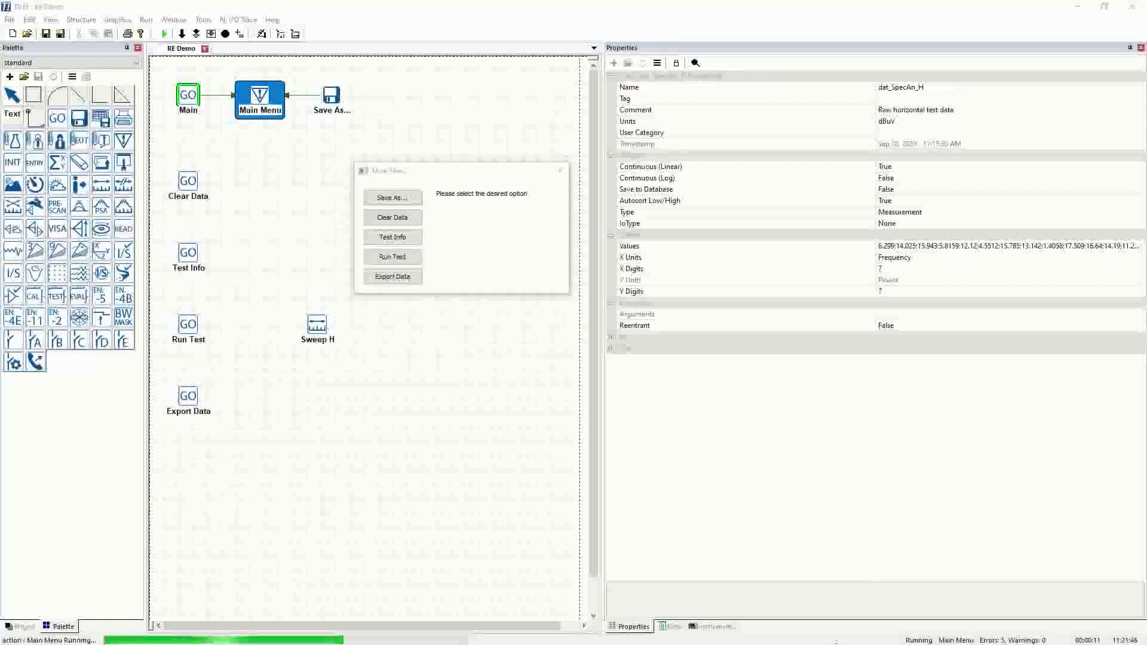
drag(471, 177, 487, 205)
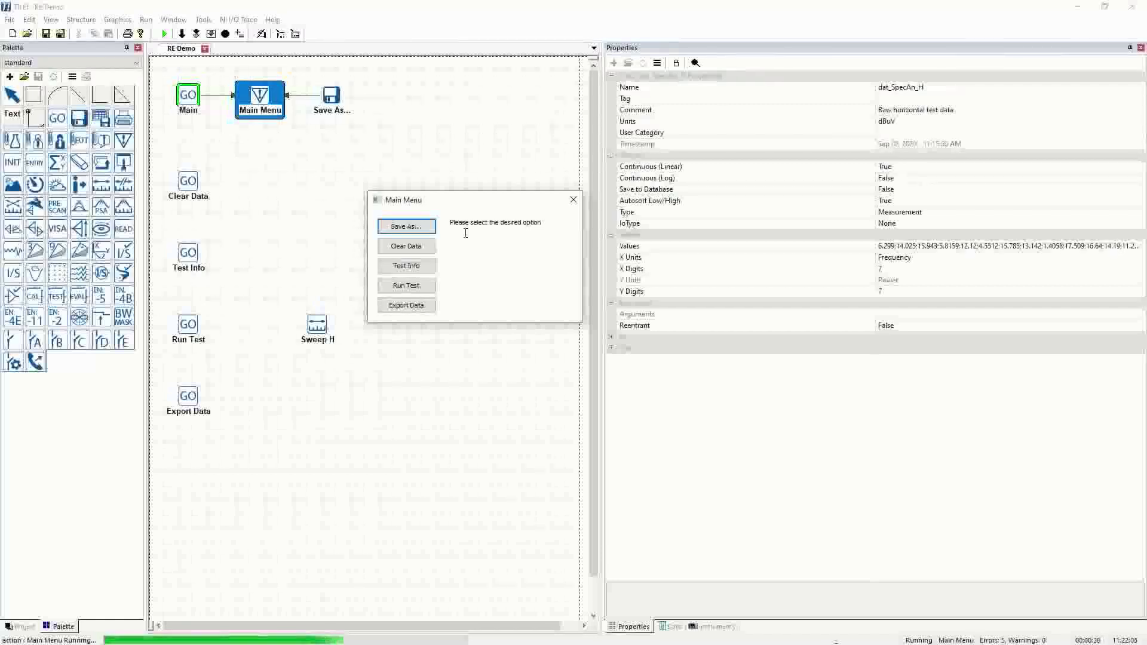
click(418, 247)
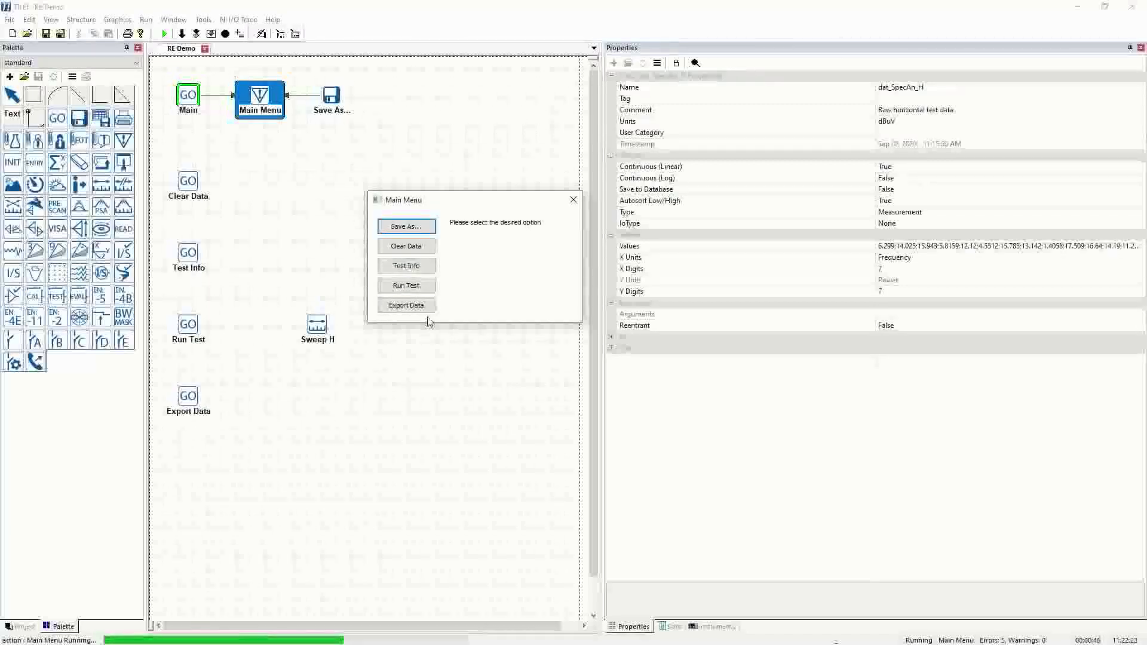
click(574, 202)
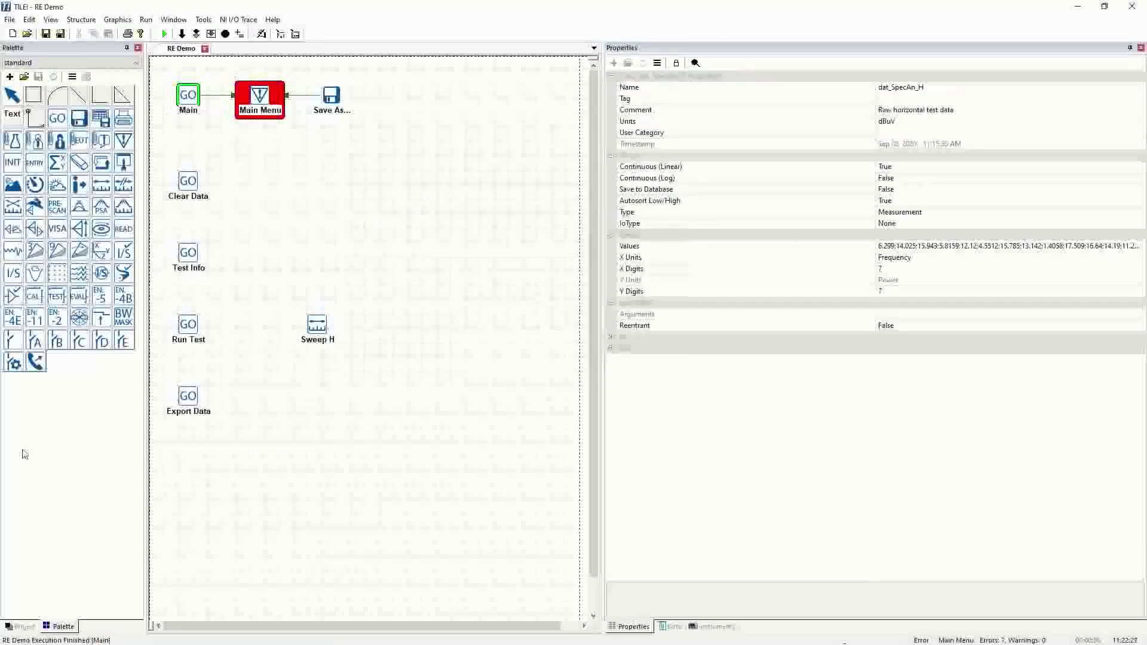